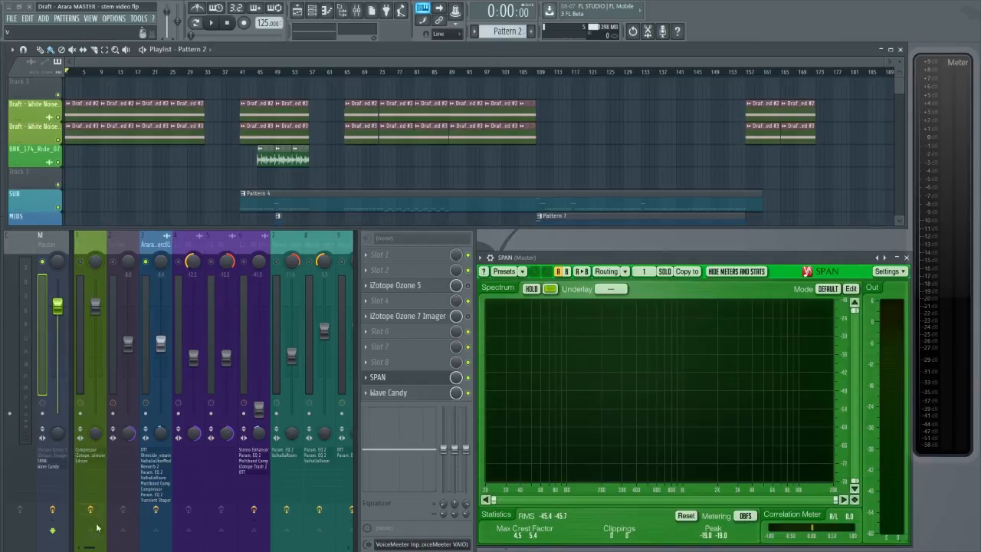
Select the first four bars of the Arara percussion tracks in the playlist.
left_click_drag(91, 548, 247, 547)
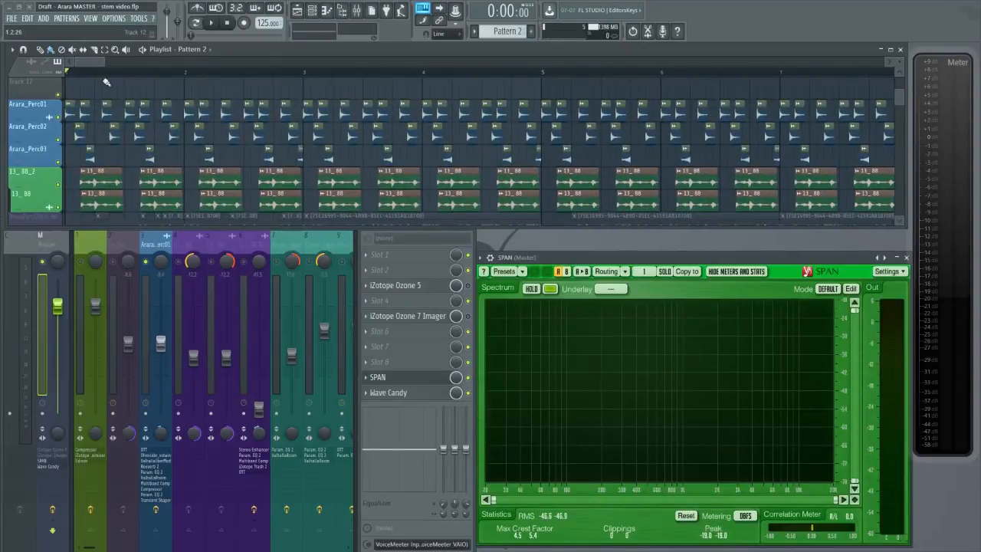
left_click_drag(544, 77, 46, 73)
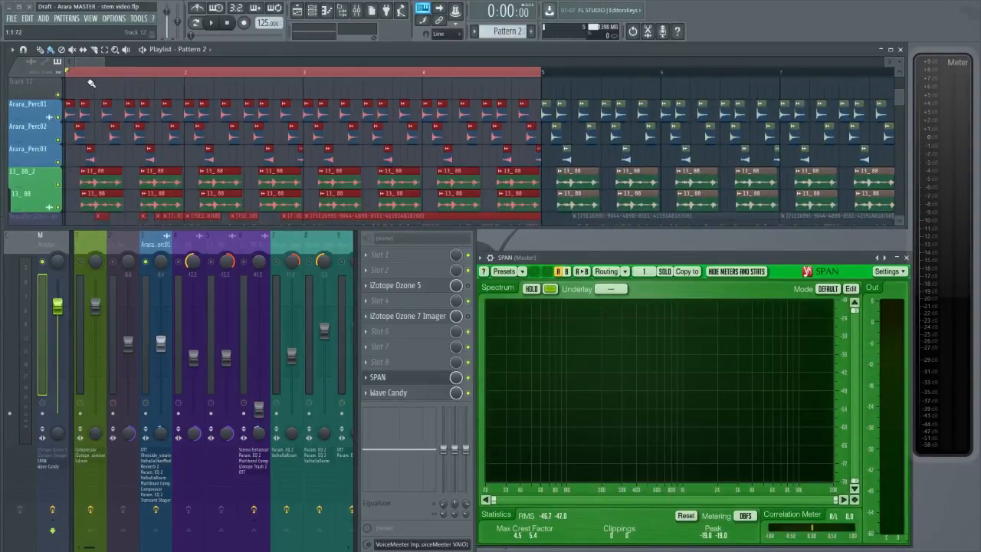
scroll(901, 100, "down", 1)
left_click_drag(902, 100, 902, 98)
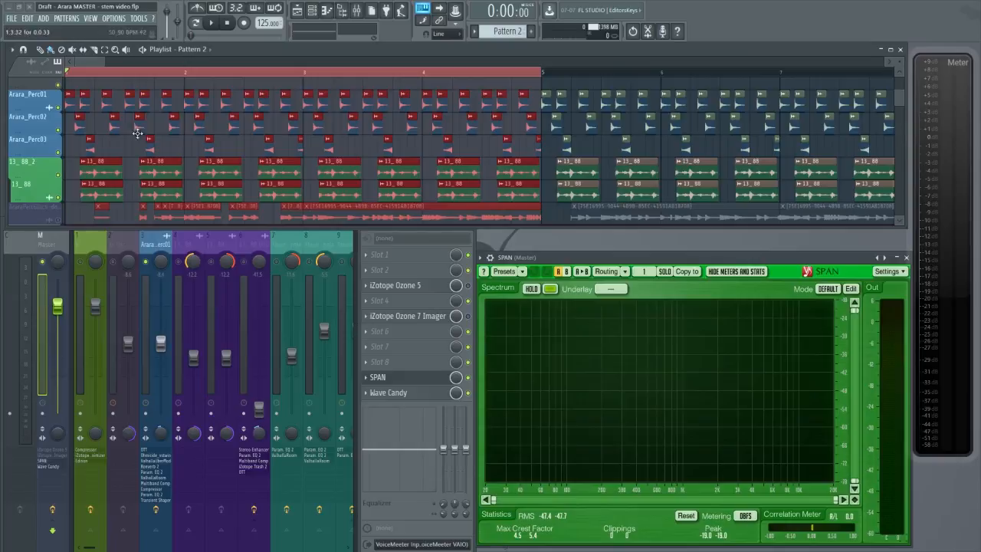
right_click(147, 262)
right_click(146, 261)
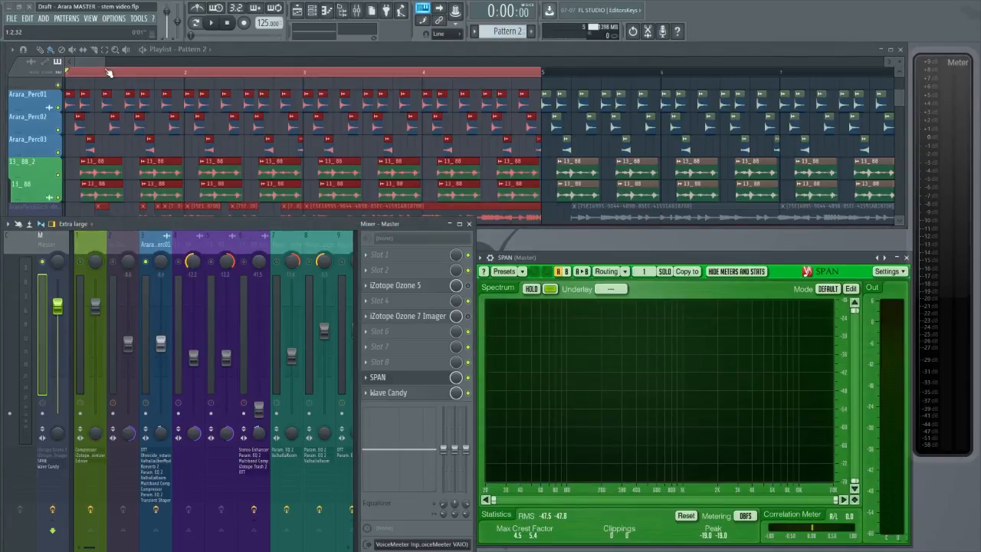
Play the percussion and look over its audio tracks and the Arara_Perc_Delay, Pitch and Verb automation.
left_click(108, 73)
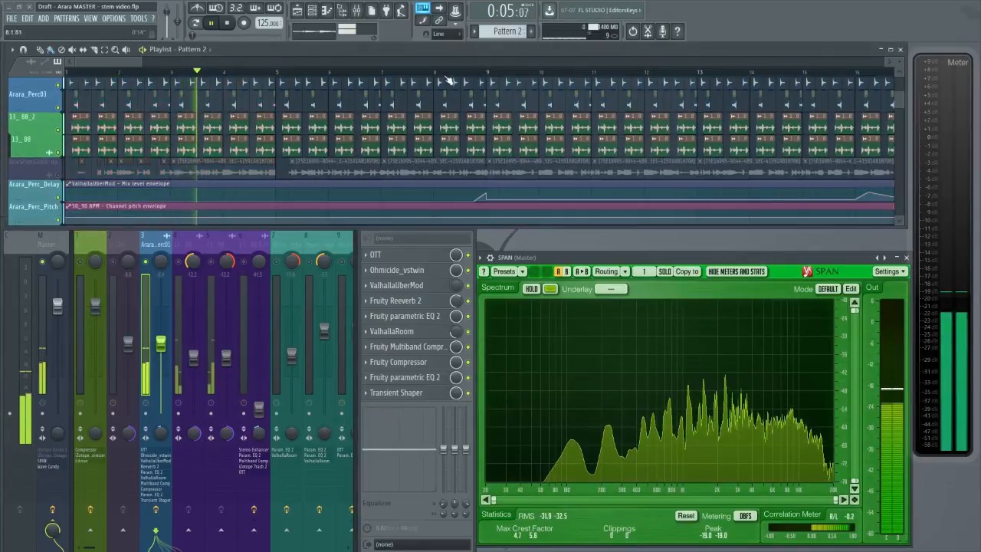
scroll(473, 113, "down", 2)
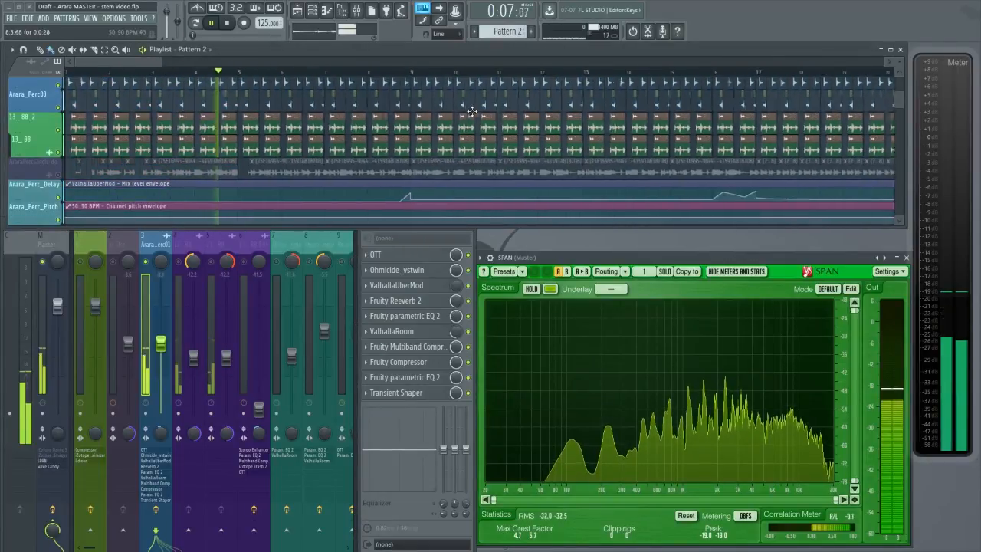
scroll(377, 145, "down", 1)
scroll(377, 145, "down", 1)
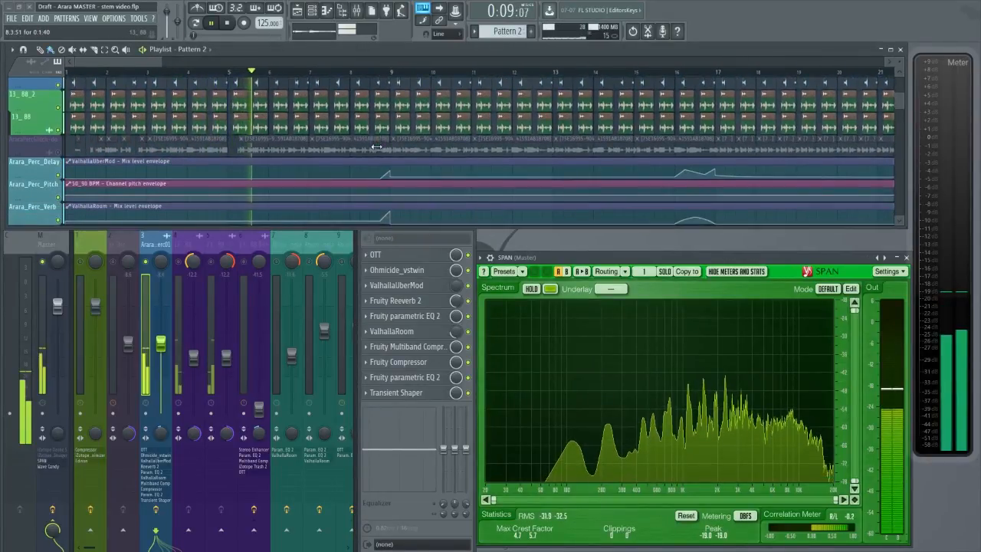
scroll(373, 181, "down", 1)
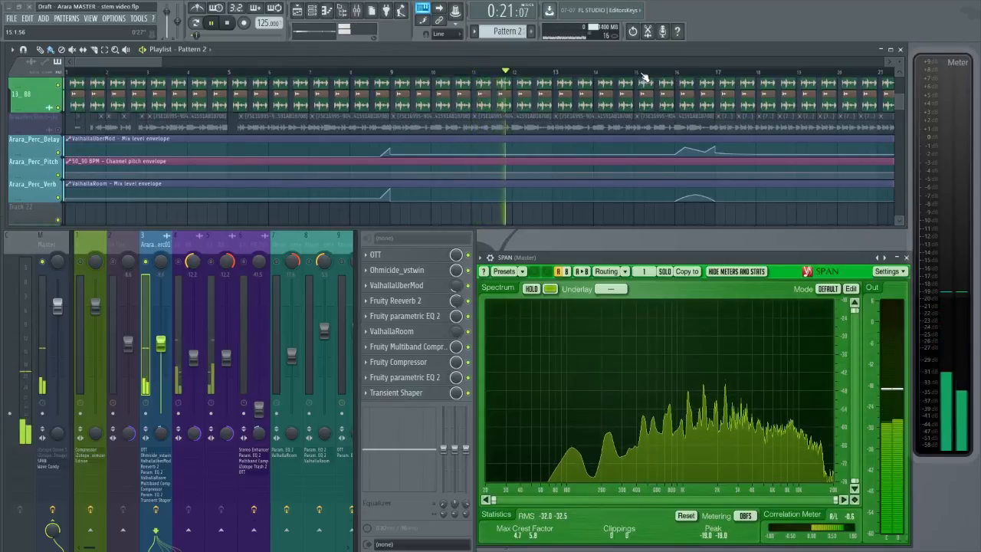
scroll(598, 96, "up", 4)
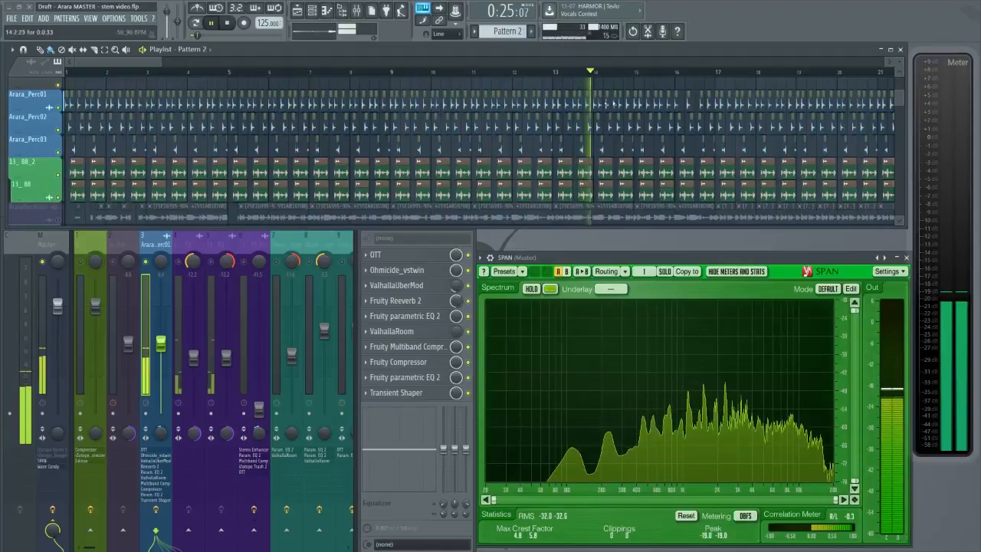
scroll(681, 105, "down", 1)
scroll(732, 113, "down", 2)
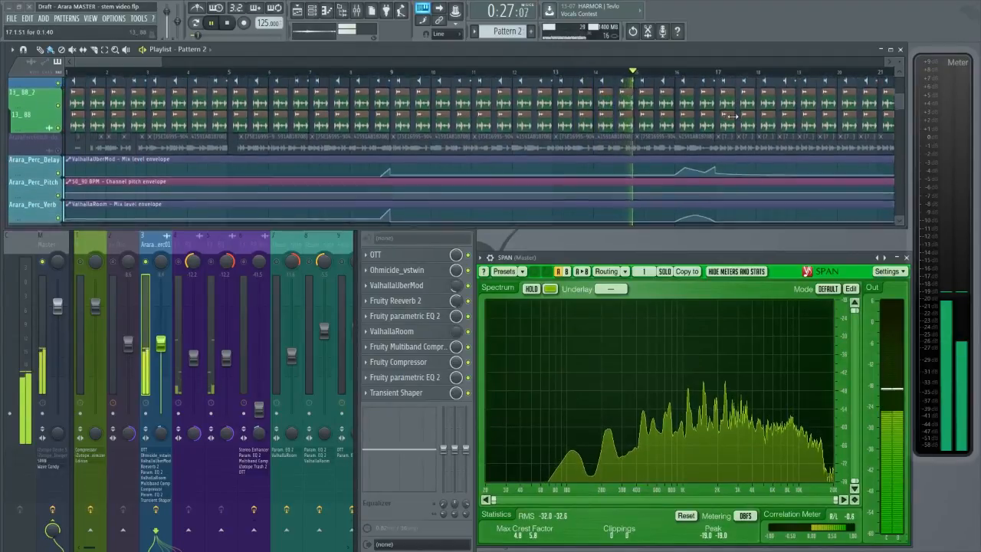
Select bar 16 around the delay and reverb automation peaks, then clear the selection and stop playback.
left_click_drag(704, 73, 683, 74)
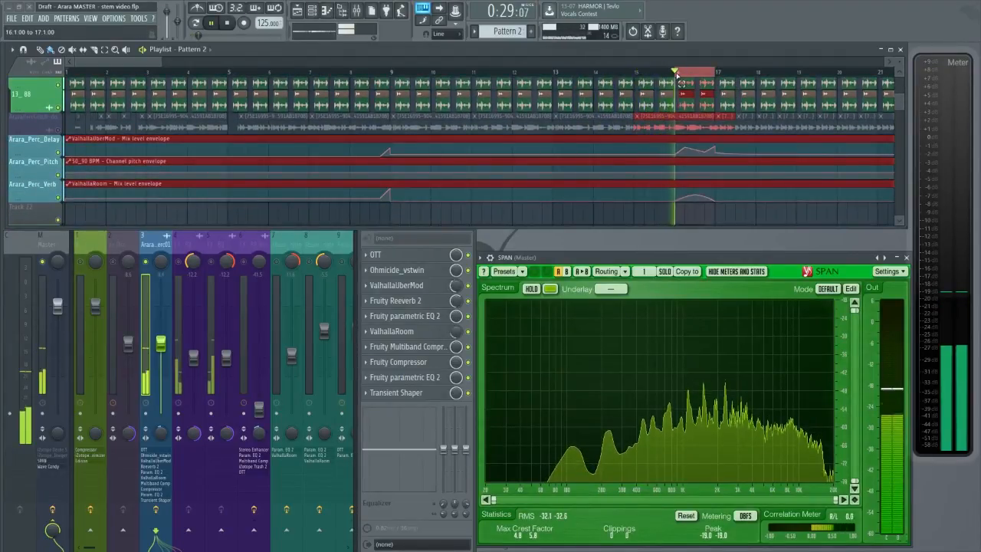
key("ctrl+d")
scroll(785, 116, "down", 3)
key("space")
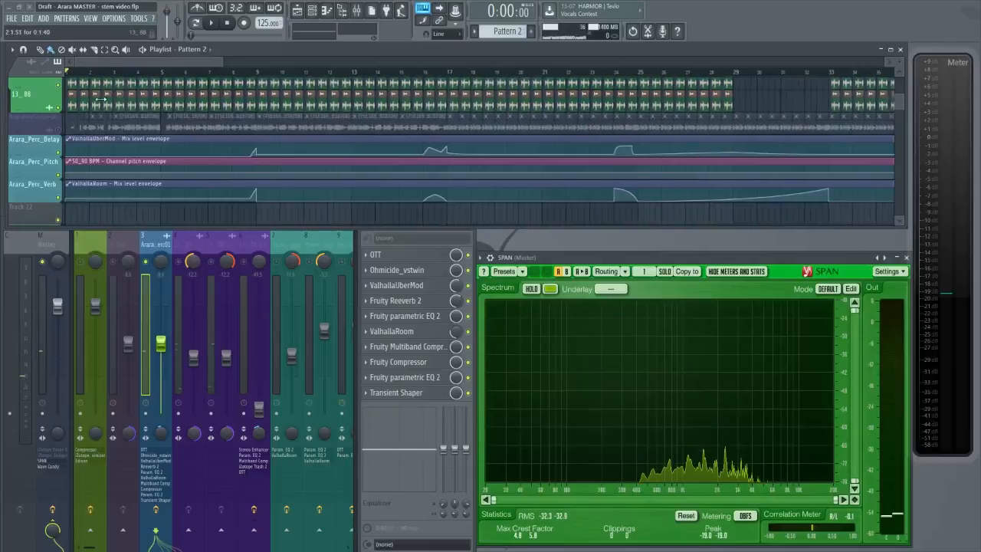
Switch off all effects on the Arara_Perc01 mixer track and play the dry percussion with bars 1 to 4 selected.
scroll(102, 112, "up", 3)
scroll(84, 92, "up", 1)
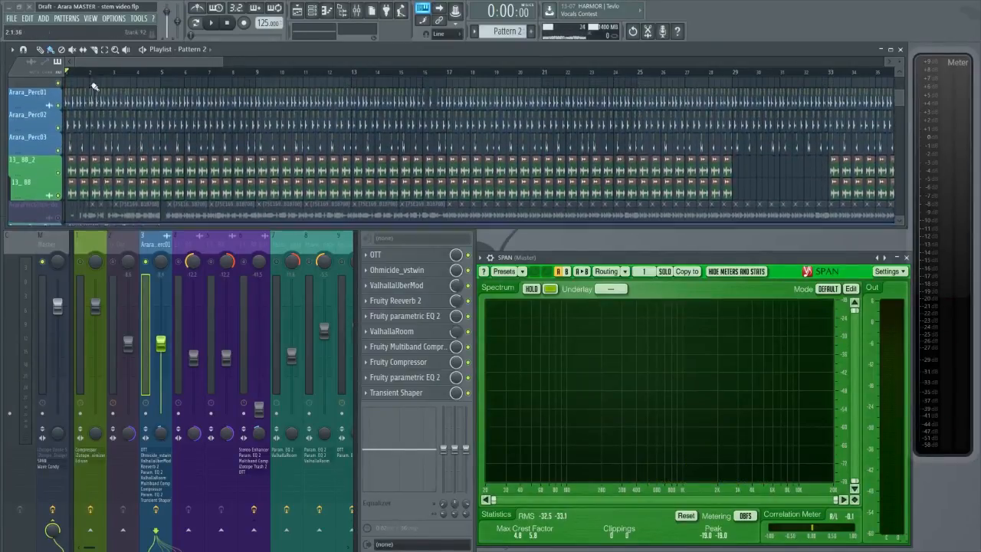
left_click(313, 279)
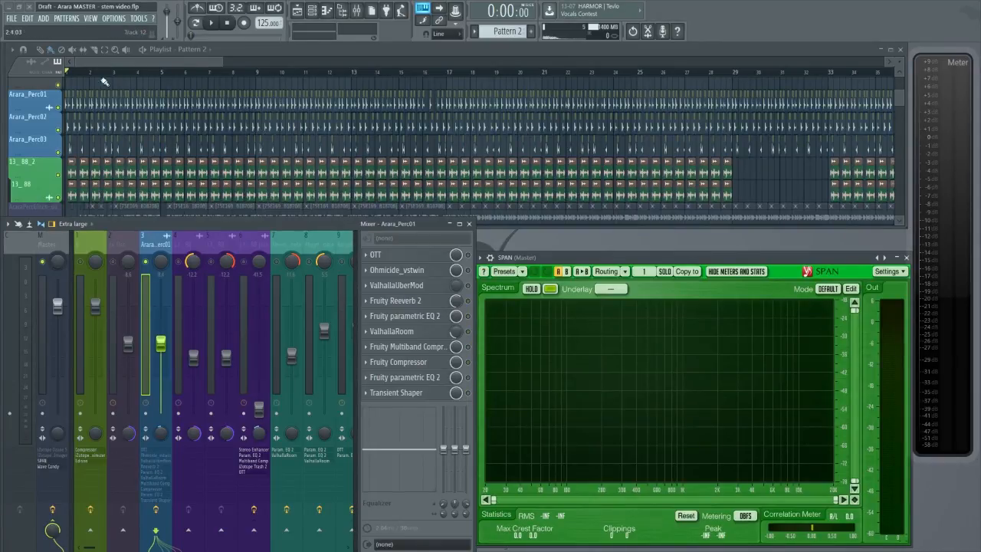
left_click(104, 81)
key("space")
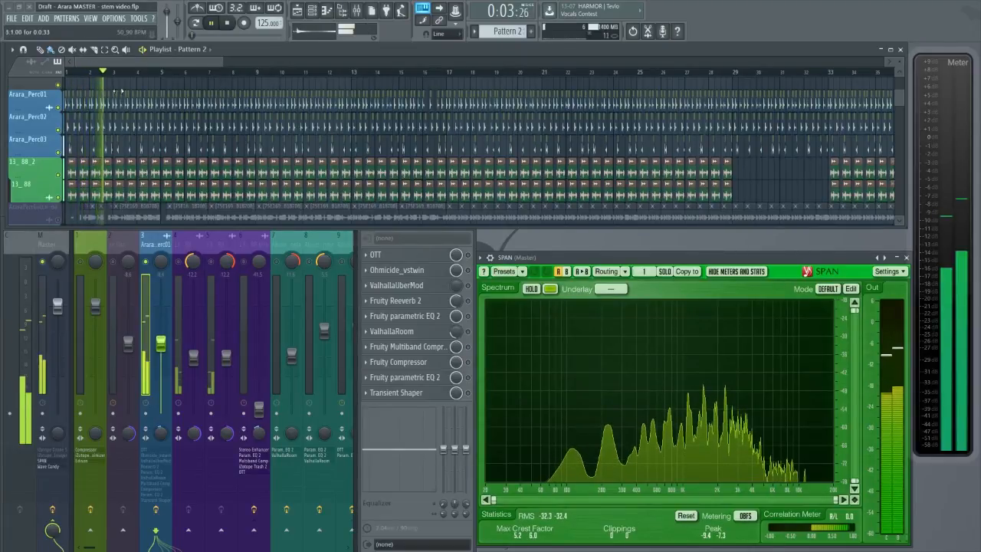
left_click_drag(66, 72, 161, 72)
Stop playback, open the 50_90 BPM sample's settings with the mixer and playlist hidden, and preview its waveform.
left_click_drag(287, 49, 472, 49)
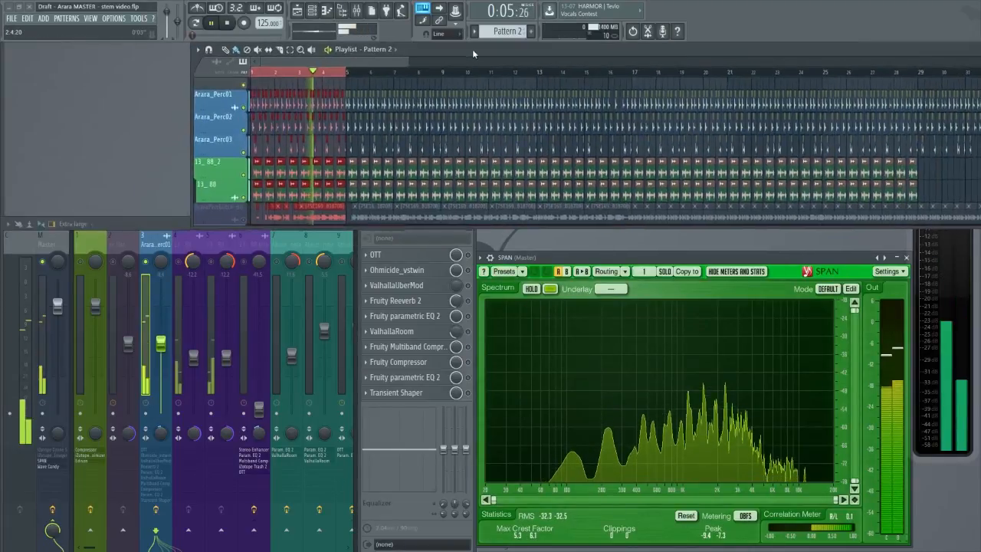
double_click(319, 103)
key("space")
key("F9")
key("F5")
left_click_drag(138, 57, 236, 134)
left_click(288, 331)
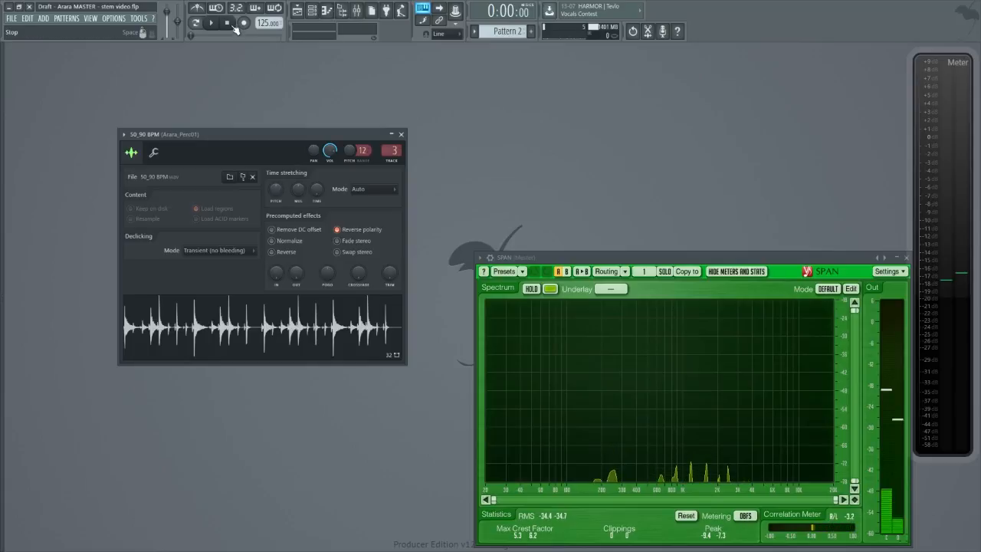
Restore the mixer and playlist, then select the opening percussion hits of bar 1 and play them.
key("F9")
key("F5")
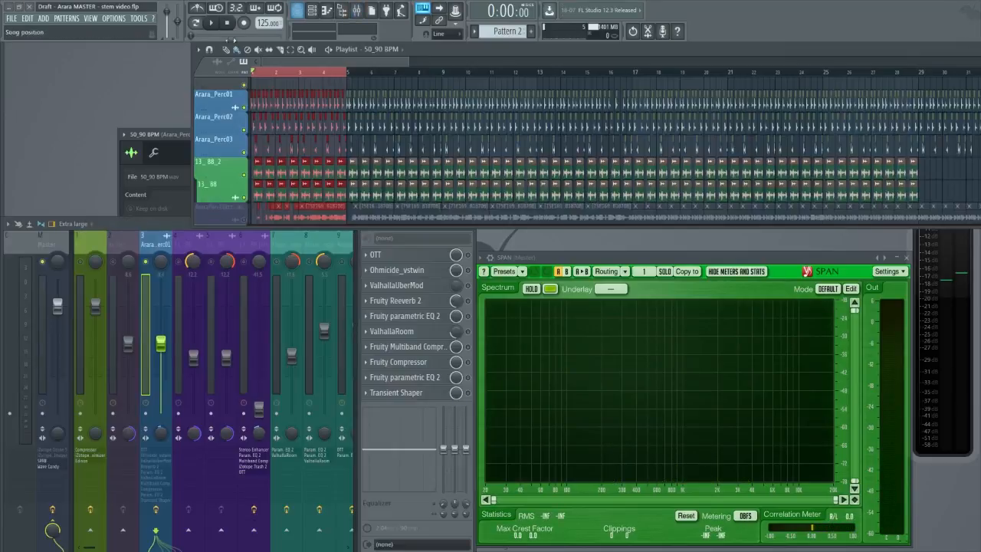
left_click_drag(459, 54, 275, 48)
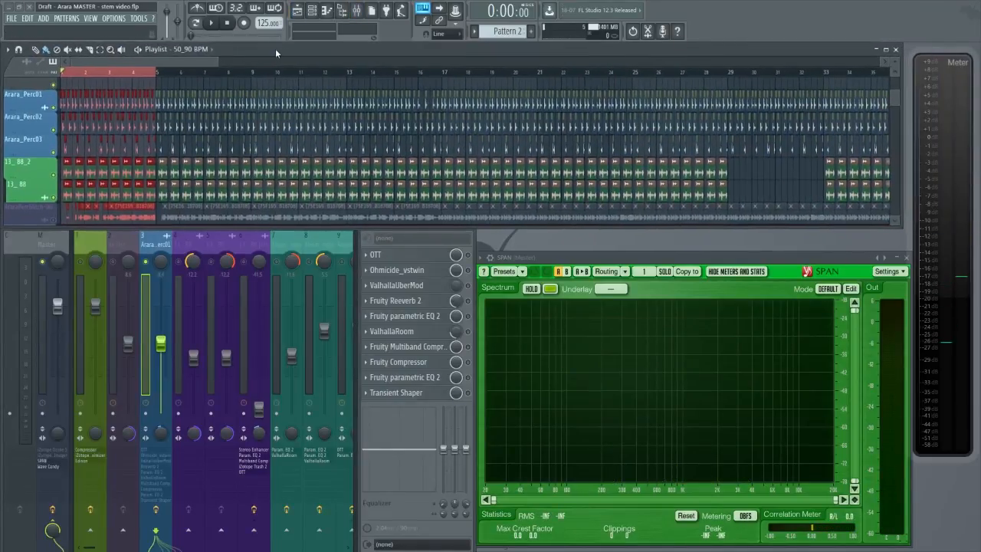
scroll(69, 125, "up", 8)
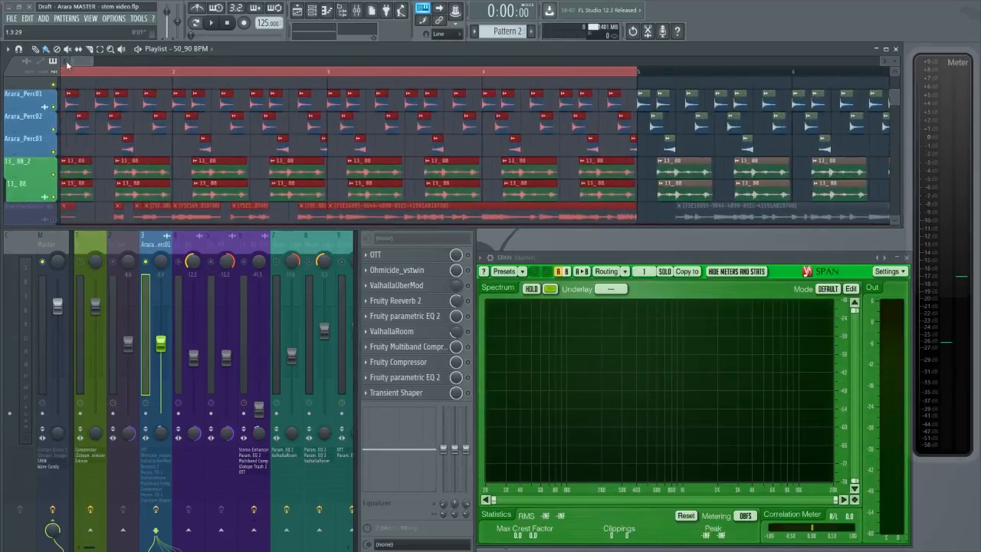
scroll(69, 69, "up", 4)
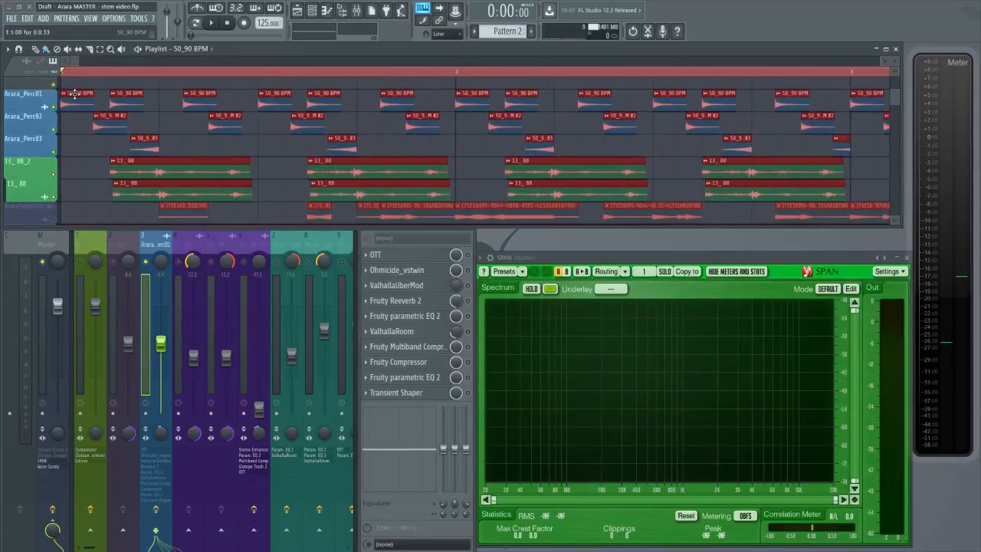
scroll(894, 64, "up", 3)
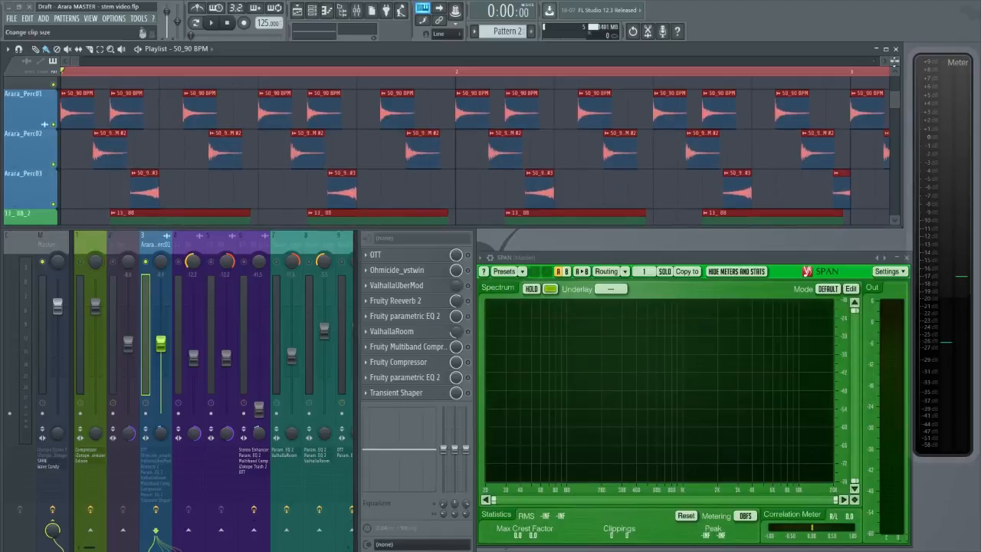
left_click_drag(164, 72, 60, 72)
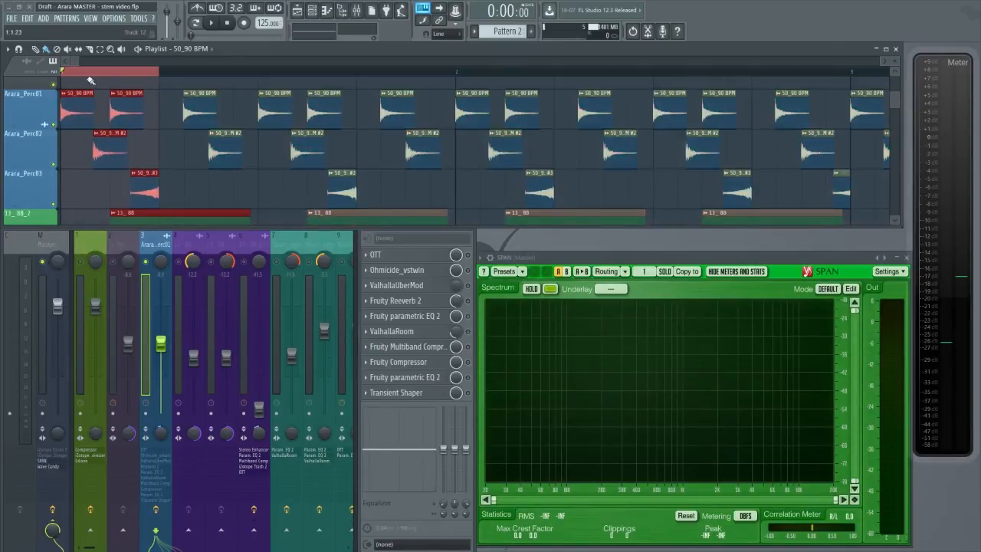
key("space")
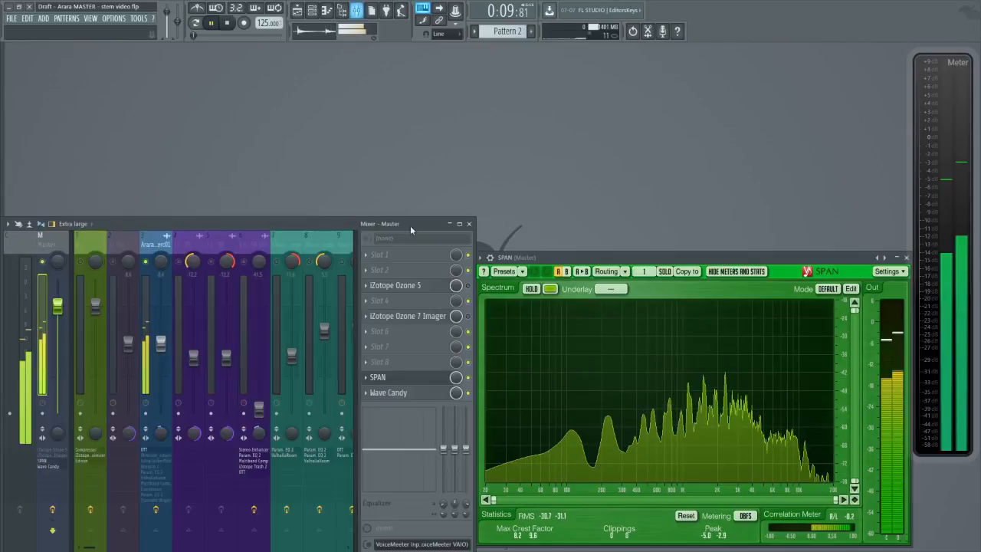
Open the OTT compressor on the Arara_Perc01 mixer track and adjust its downward compression strength.
left_click(152, 258)
left_click(385, 257)
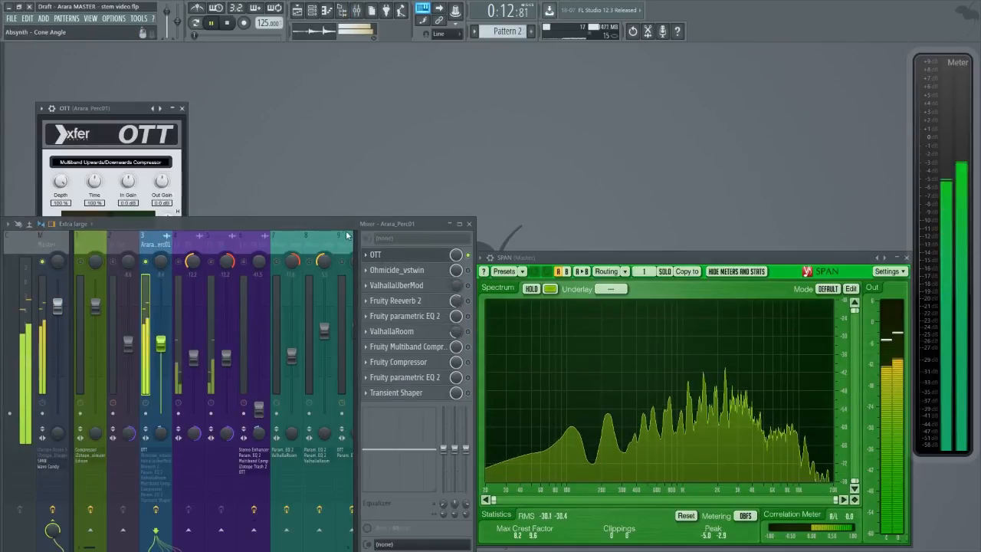
key("F9")
left_click_drag(135, 110, 267, 99)
left_click_drag(261, 272, 264, 251)
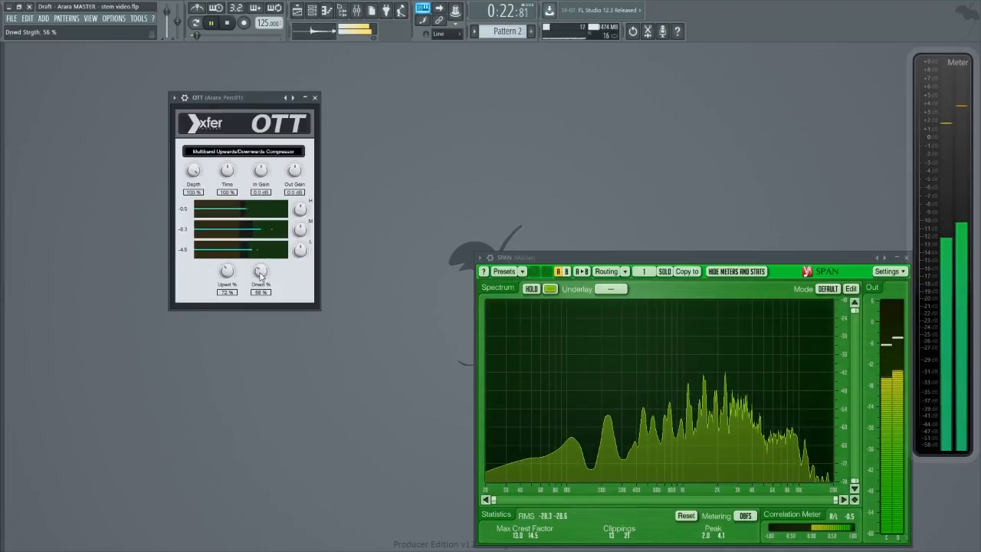
Turn on Ohmicide on the Arara_Perc01 track and inspect its distortion settings, then close the Ohmicide and OTT windows.
key("F9")
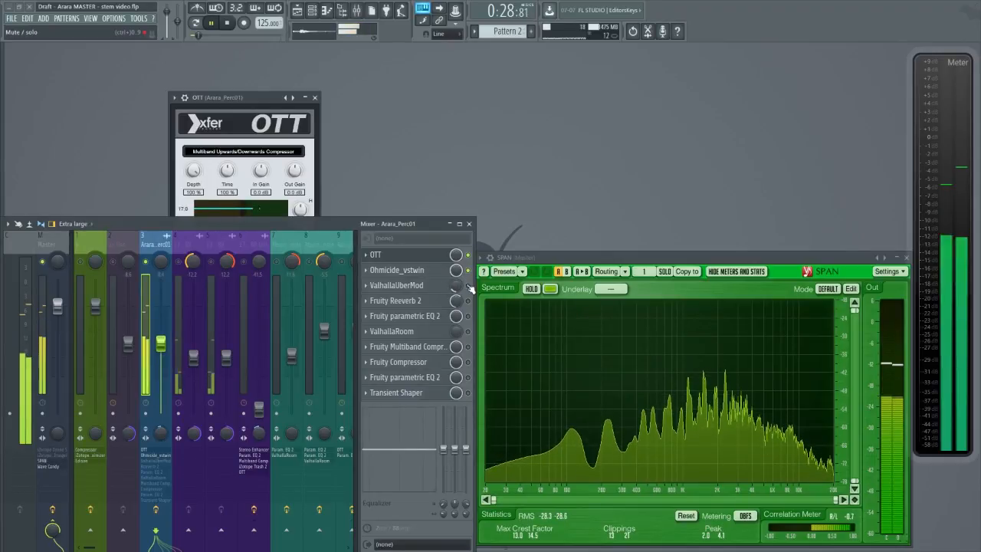
left_click(396, 270)
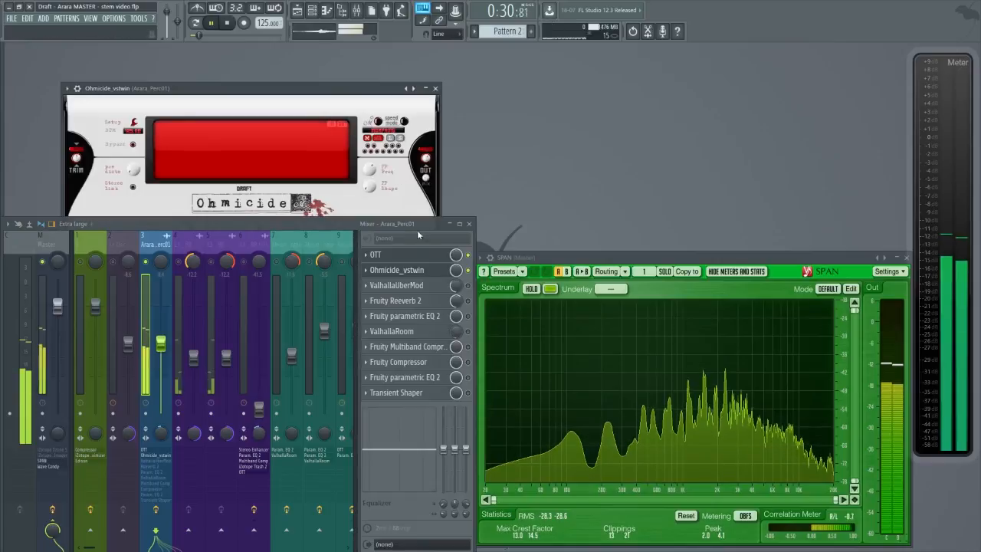
left_click_drag(393, 92, 823, 67)
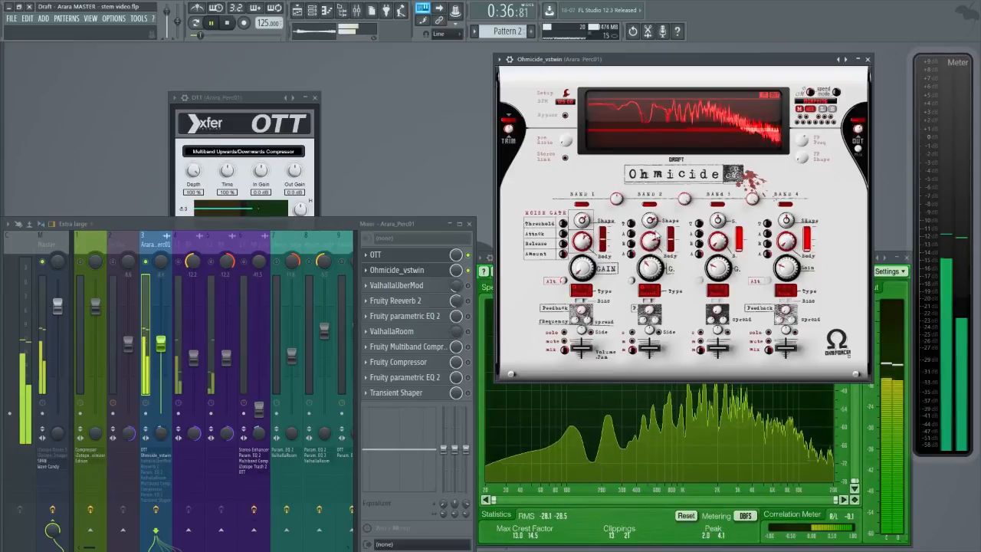
left_click(867, 59)
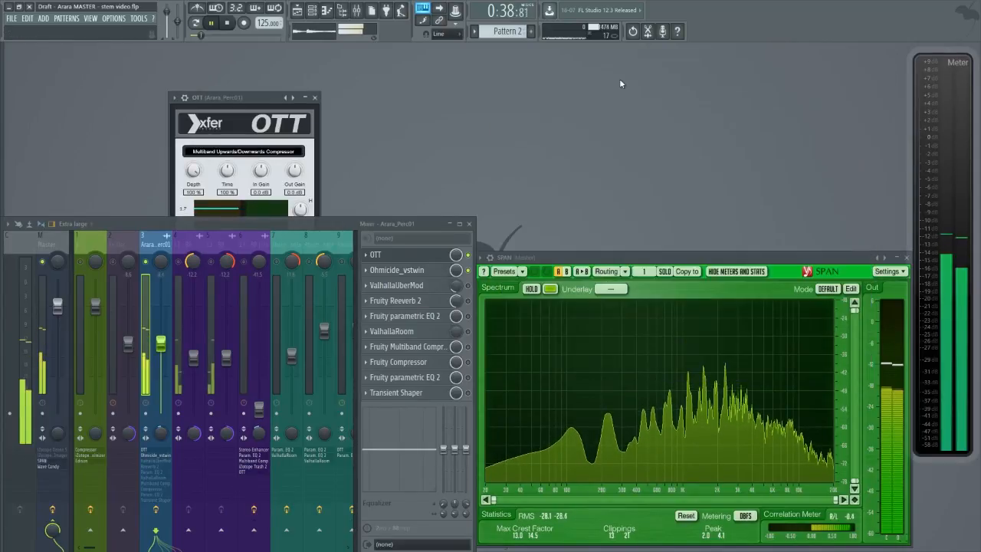
left_click(314, 98)
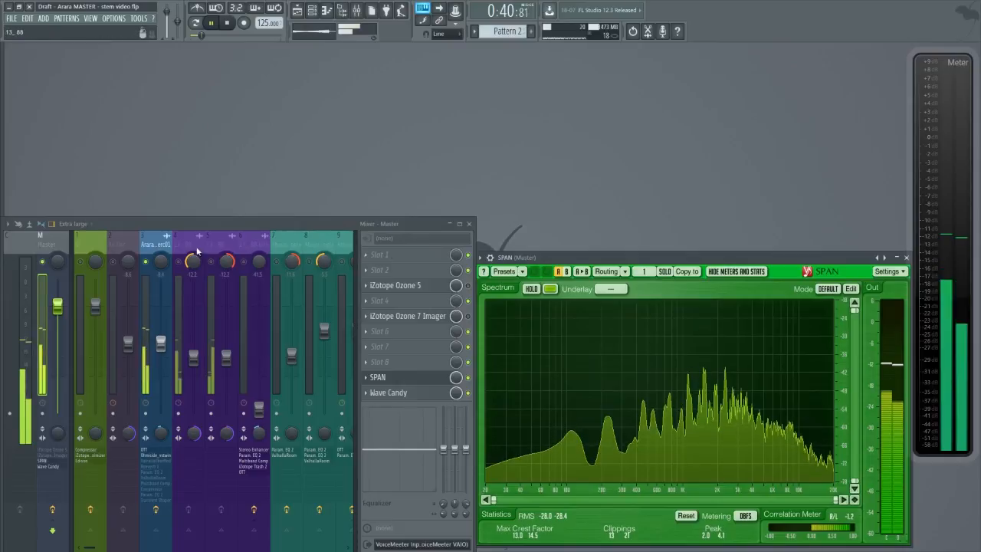
Turn on ValhallaUberMod on the Arara_Perc01 track and show its settings clear of the mixer.
left_click(157, 244)
left_click(458, 289)
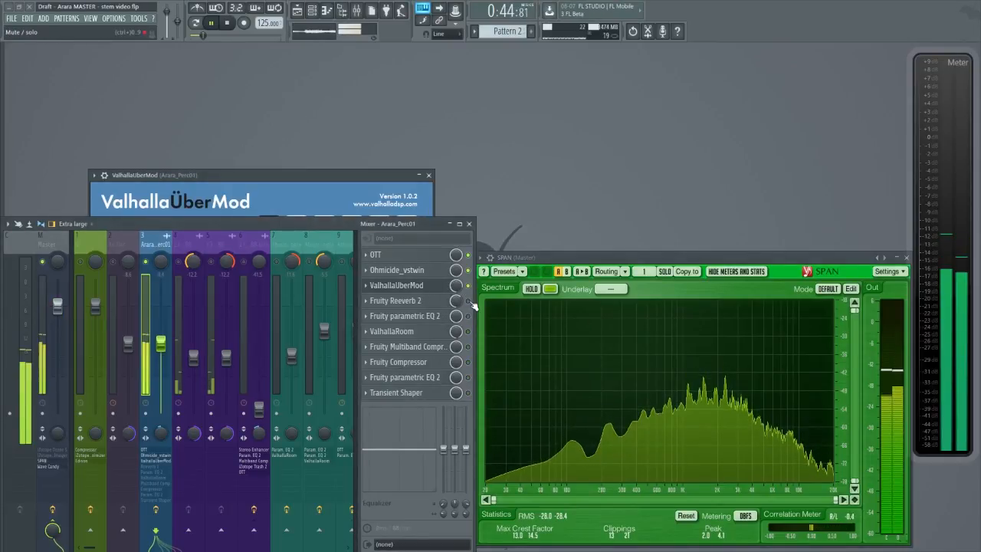
left_click_drag(366, 175, 759, 55)
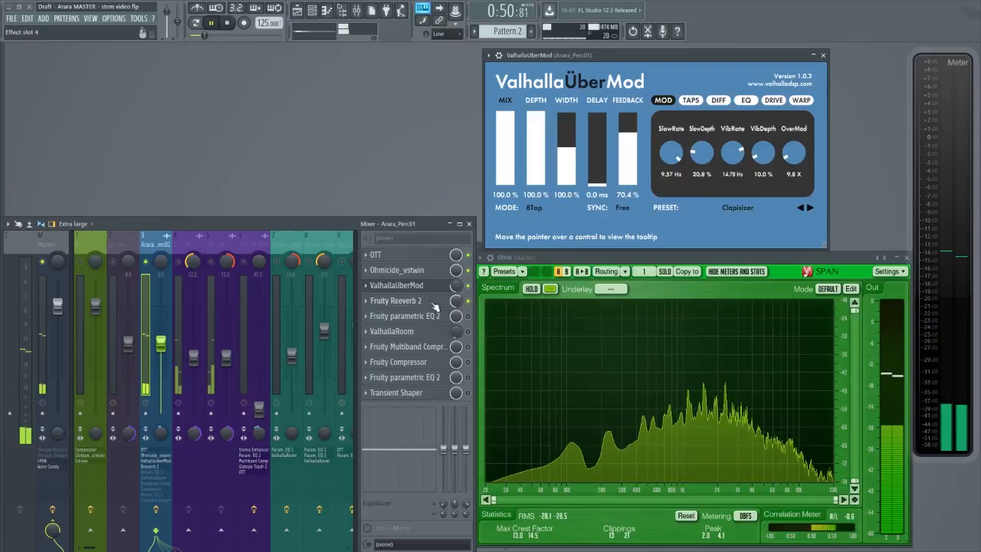
Inspect the enabled Fruity Reeverb 2 settings on the Arara_Perc01 track, then close the reverb and ValhallaUberMod windows.
left_click(457, 300)
left_click_drag(249, 161, 305, 86)
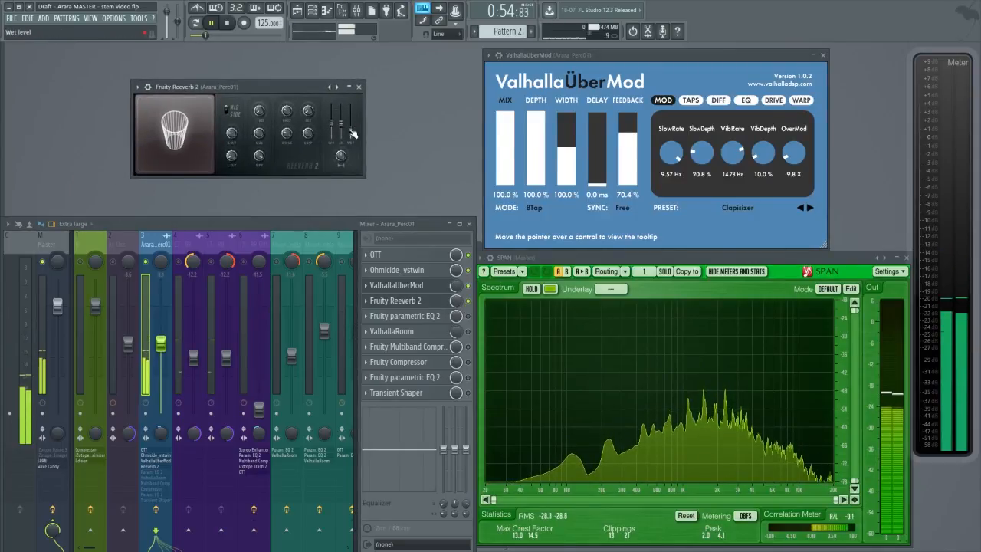
left_click(359, 87)
left_click(830, 56)
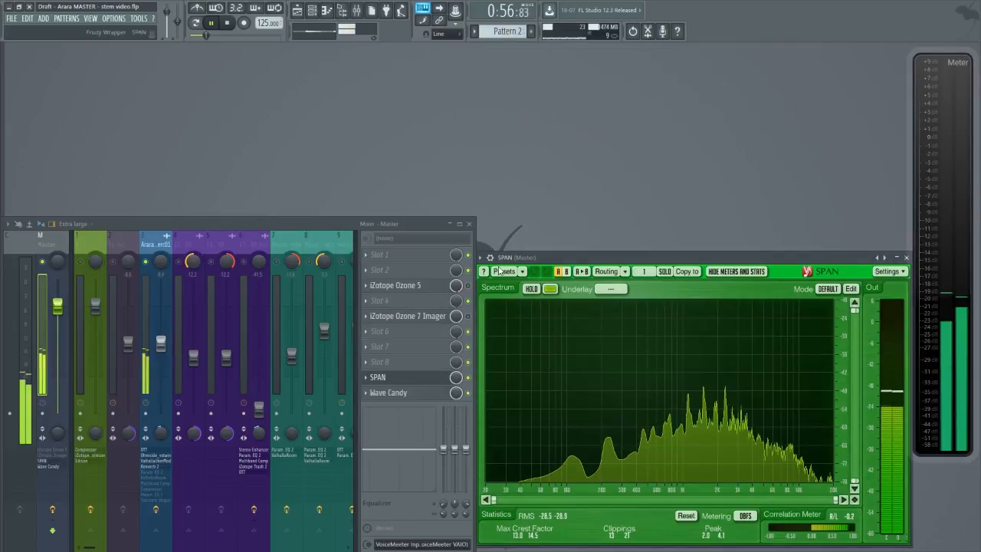
Turn on the first Fruity parametric EQ 2 on the Arara_Perc01 mixer track and show its curve clear of the mixer.
left_click(153, 291)
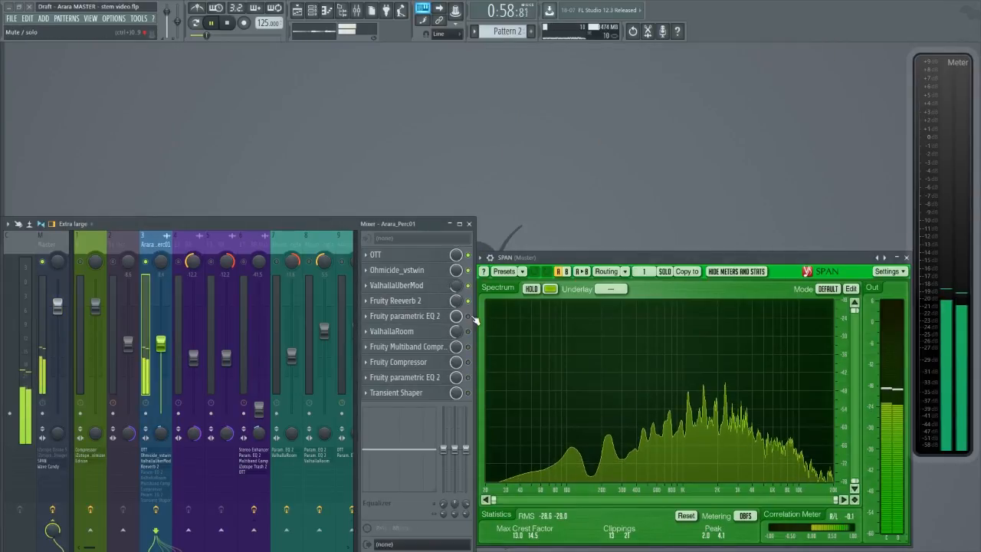
left_click(434, 320)
left_click_drag(291, 189, 691, 66)
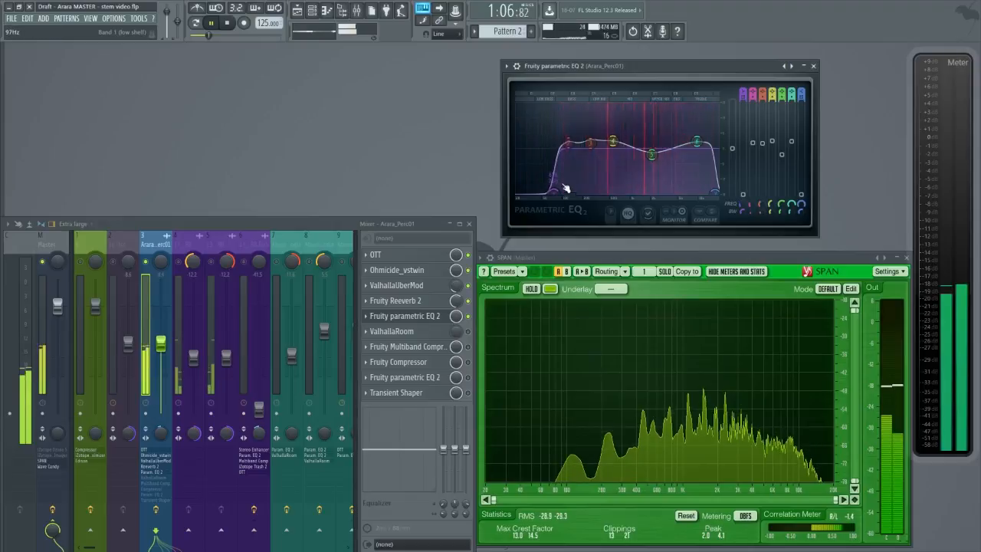
Turn on ValhallaRoom on the Arara_Perc01 track and inspect its reverb settings with the mixer hidden.
left_click(438, 332)
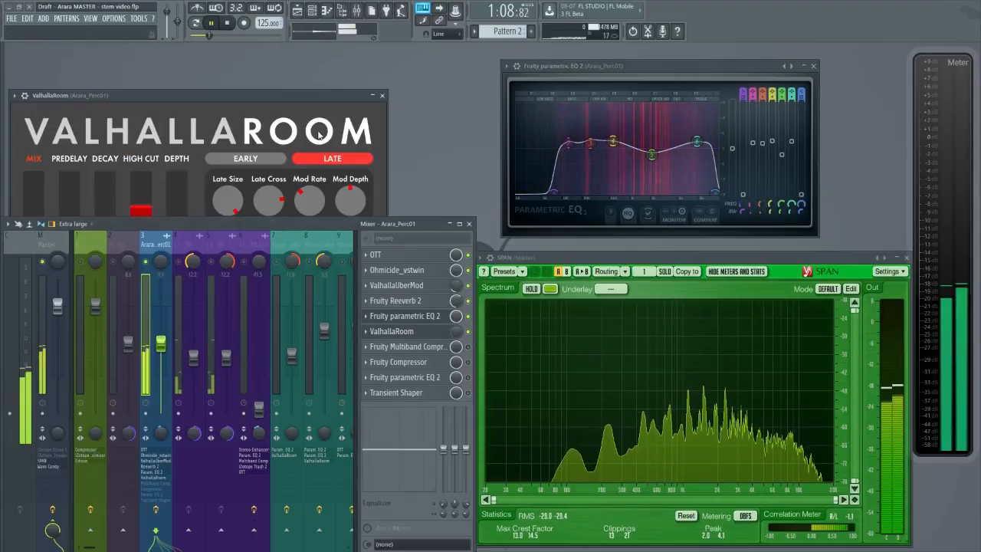
key("F9")
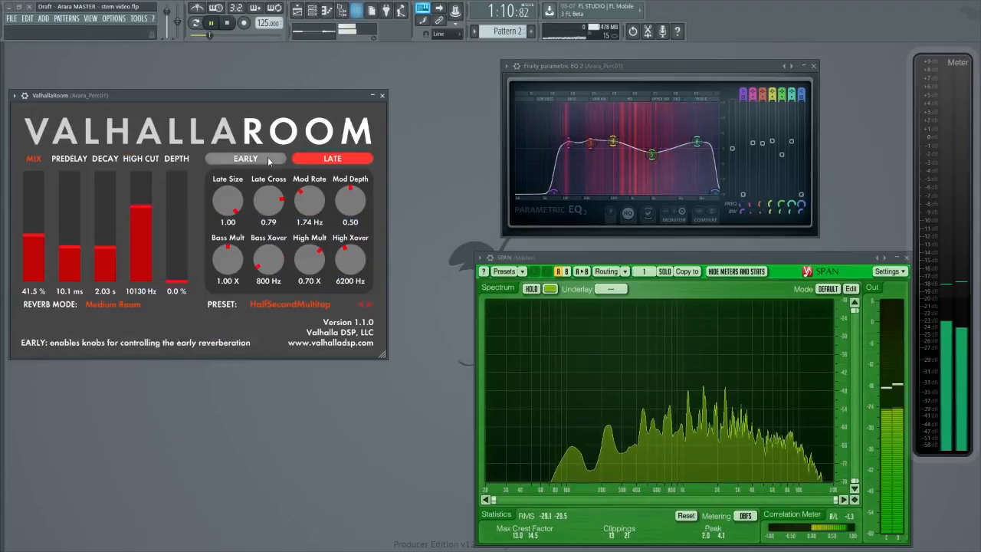
left_click_drag(273, 95, 358, 80)
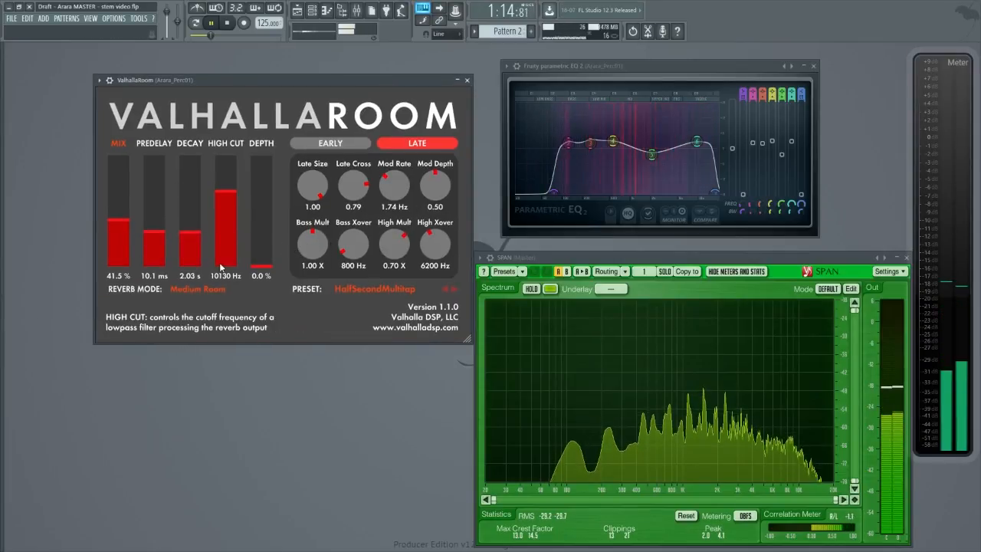
Turn on Fruity Multiband Compressor on the Arara_Perc01 track, then close its window along with the ValhallaRoom and EQ windows.
key("F9")
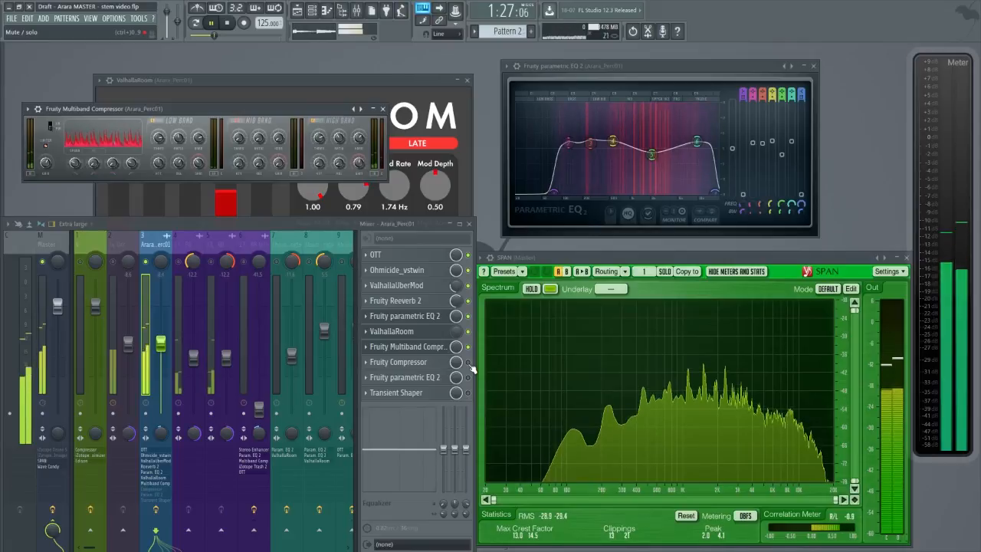
left_click(383, 109)
left_click(467, 80)
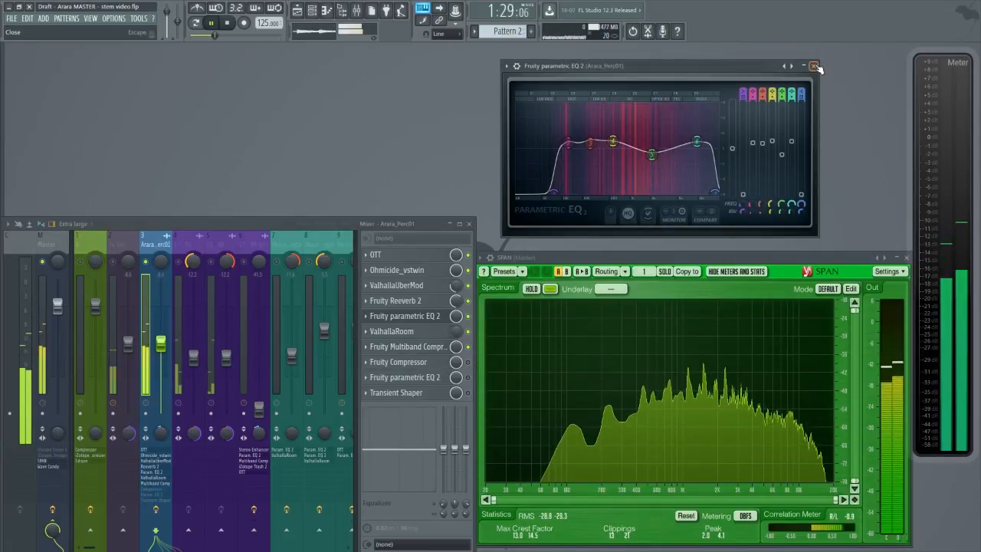
key("Escape")
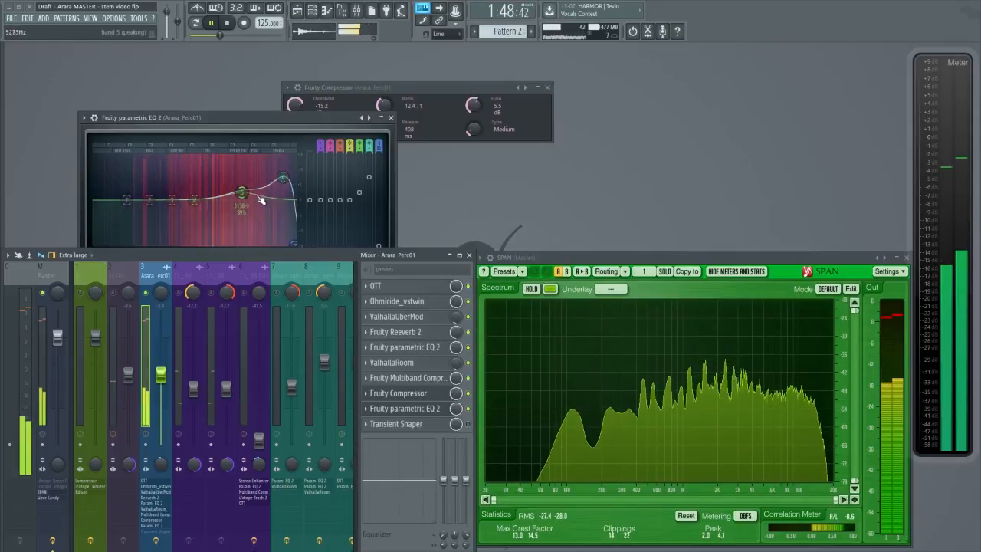
Turn on Transient Shaper on the Arara_Perc01 track and raise the track's fader to about -4.3 dB.
left_click(429, 425)
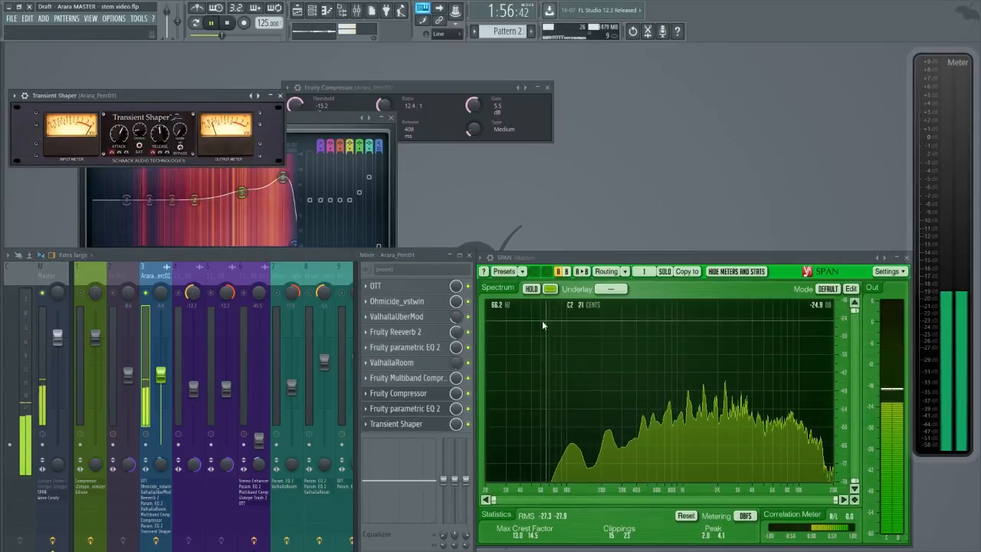
left_click_drag(157, 380, 161, 352)
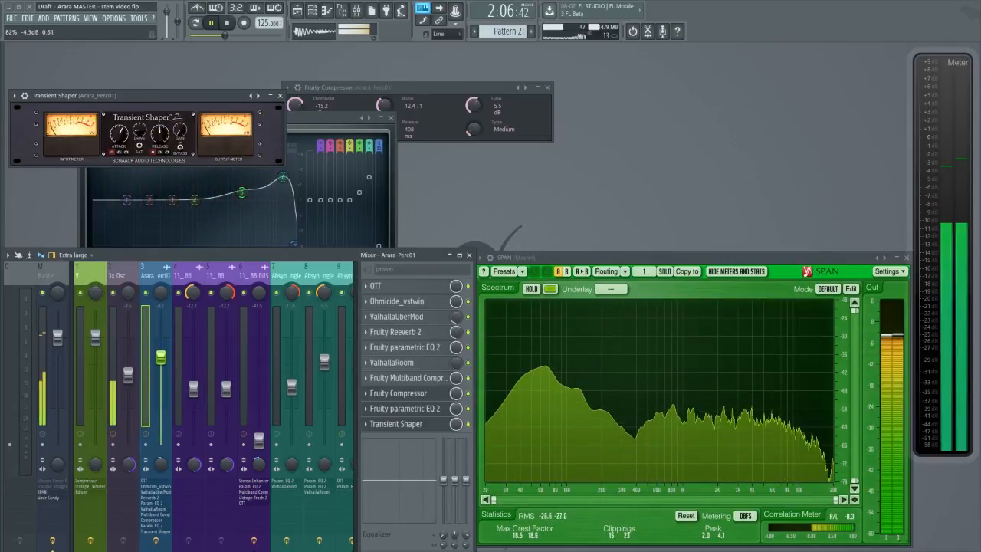
Stop playback, show the playlist and play from about bar 164 to hear the Arara_Perc delay, pitch and reverb automation.
key("space")
key("F5")
scroll(849, 122, "up", 5)
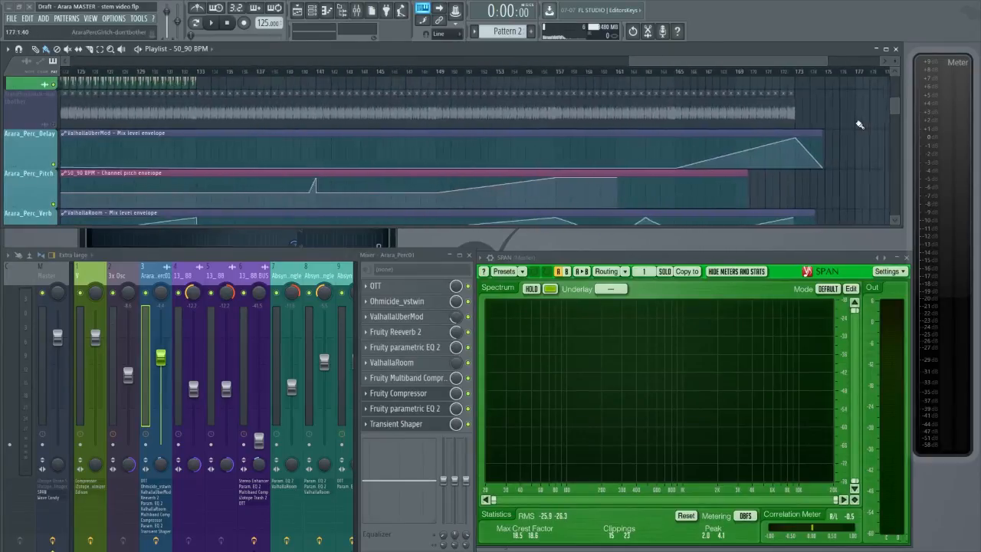
scroll(859, 123, "down", 1)
scroll(851, 122, "down", 2)
left_click(613, 71)
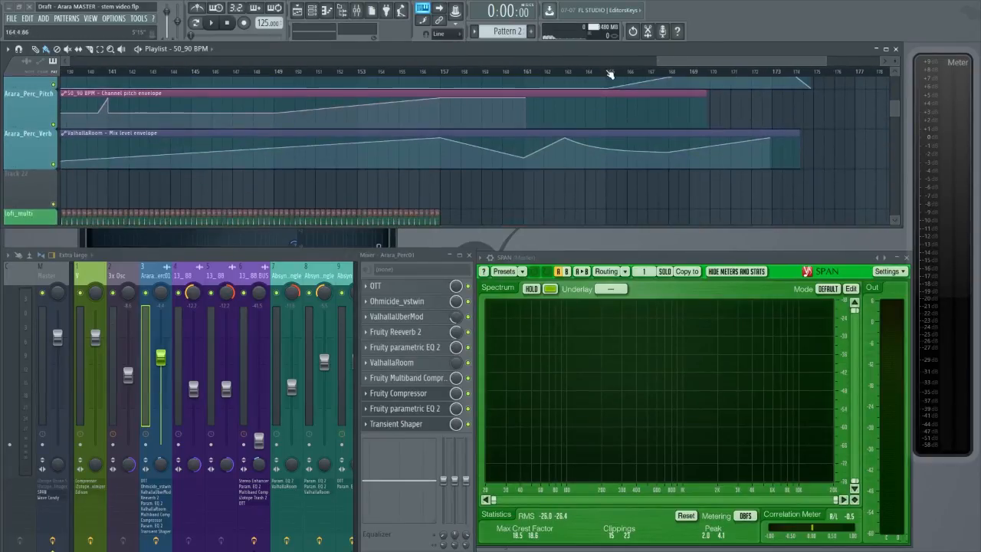
key("space")
scroll(831, 155, "up", 1)
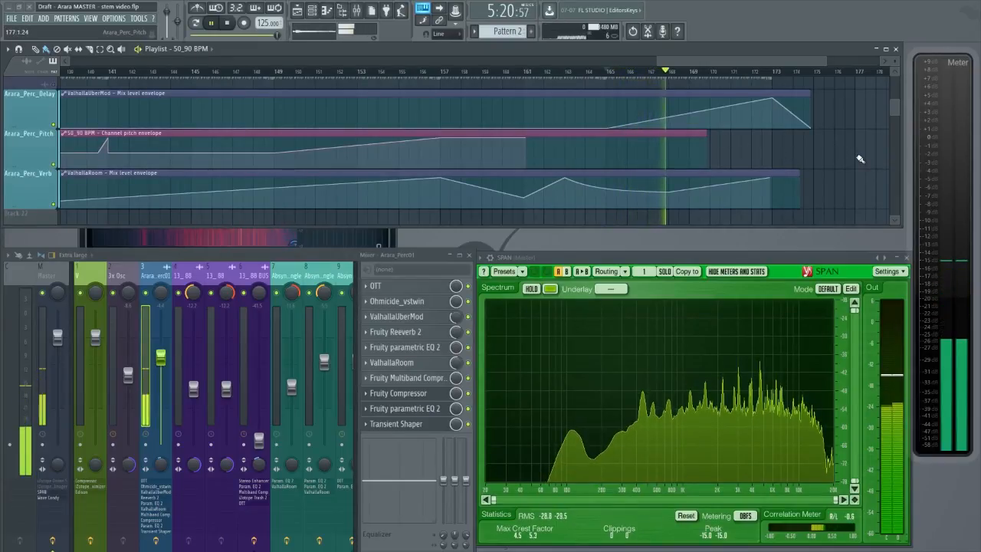
Unmute the AraraPercGlitch playlist track, audition it with its mixer track soloed, then mute it again and stop playback.
scroll(832, 172, "down", 5)
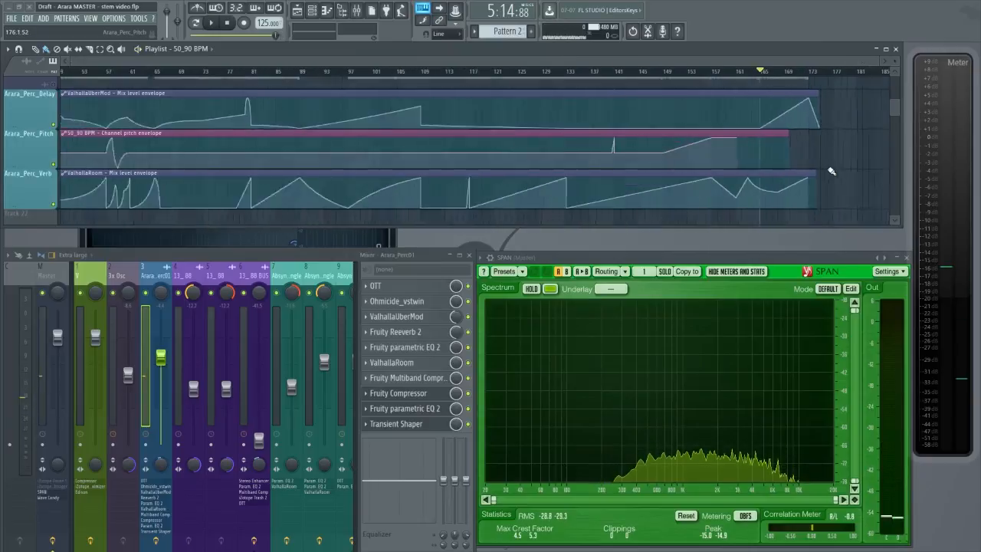
scroll(121, 169, "up", 3)
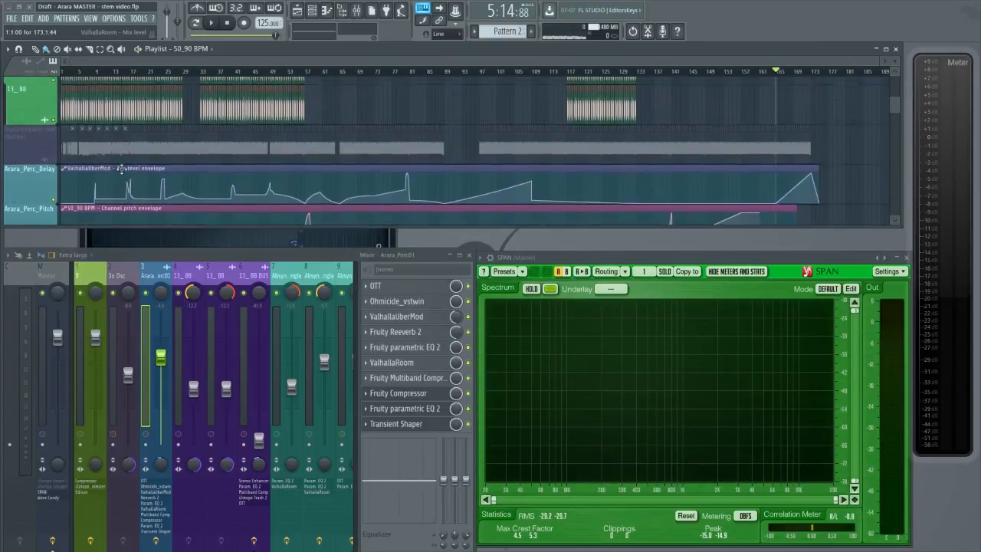
left_click(53, 164)
double_click(100, 150)
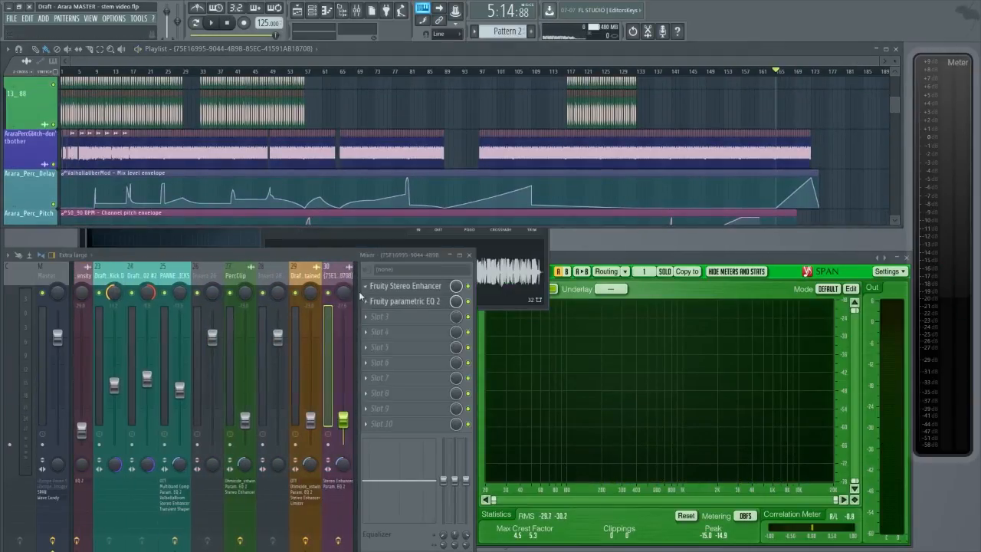
right_click(328, 293)
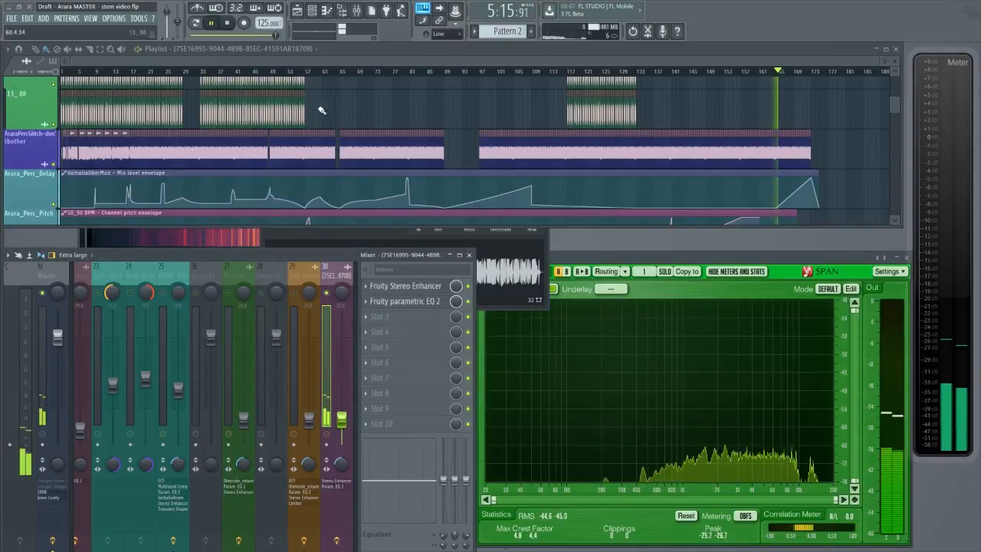
key("space")
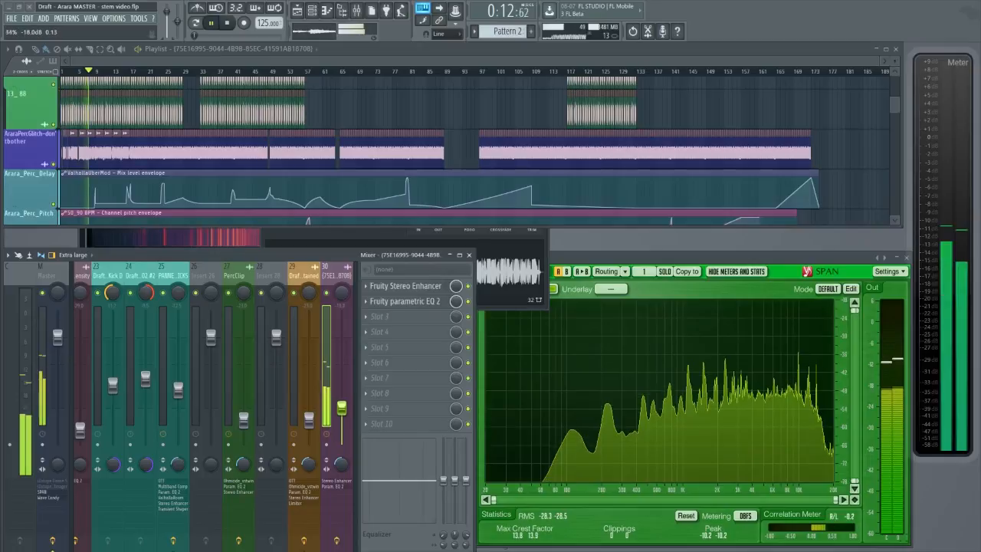
left_click(53, 164)
key("space")
Locate the 13_ 88 clips' mixer tracks, isolate them and play the layer from the start of the song.
scroll(401, 98, "up", 3)
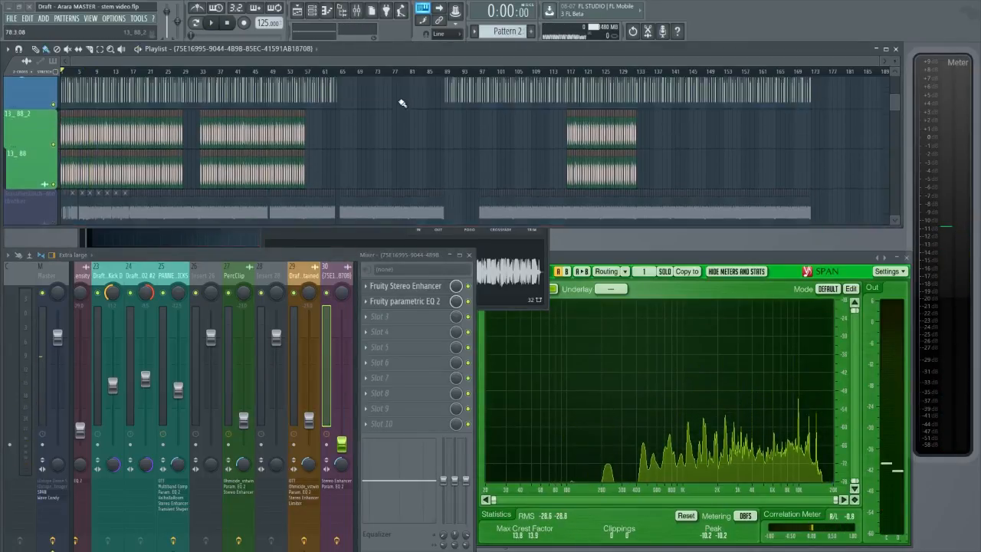
scroll(64, 157, "up", 10)
scroll(115, 157, "down", 1)
double_click(177, 150)
right_click(79, 293)
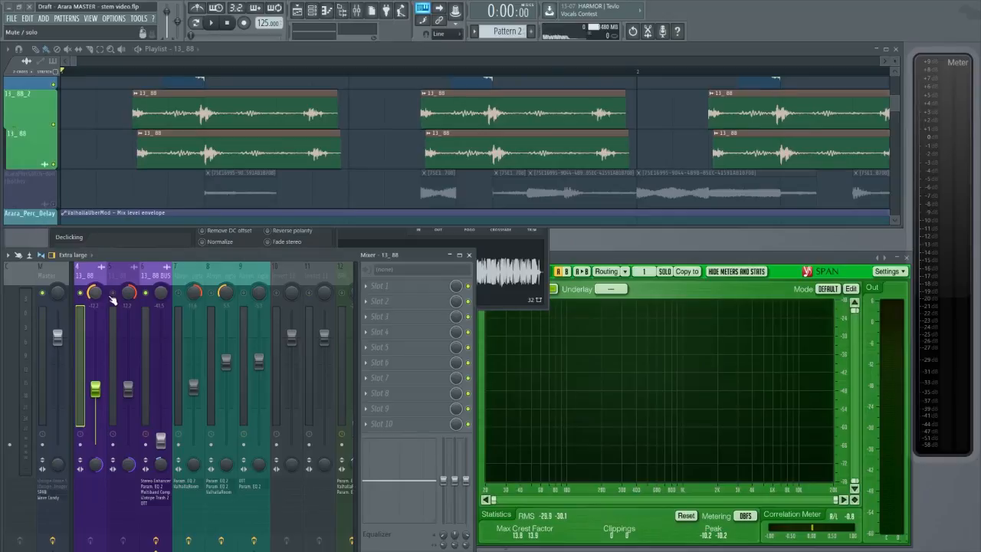
key("space")
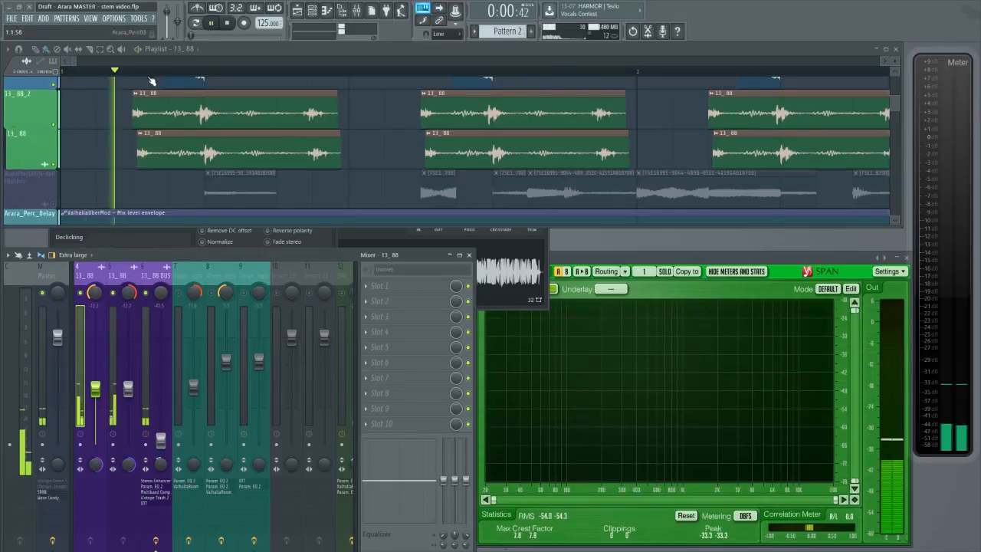
Raise the 13_ 88 BUS fader slightly and toggle the bus off and on to compare the percussion with and without it.
left_click(161, 442)
left_click_drag(161, 436, 161, 436)
right_click(145, 293)
right_click(146, 294)
left_click(146, 294)
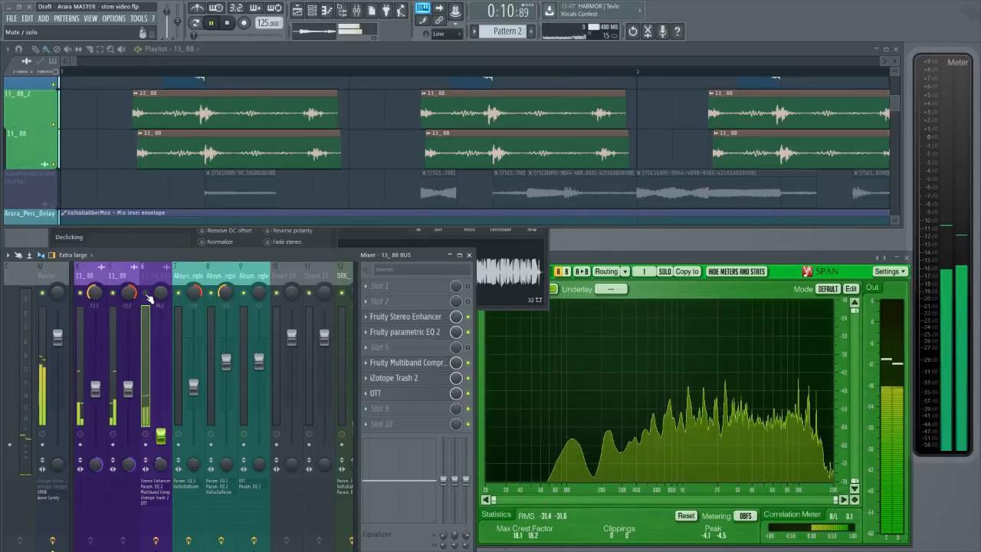
left_click(146, 294)
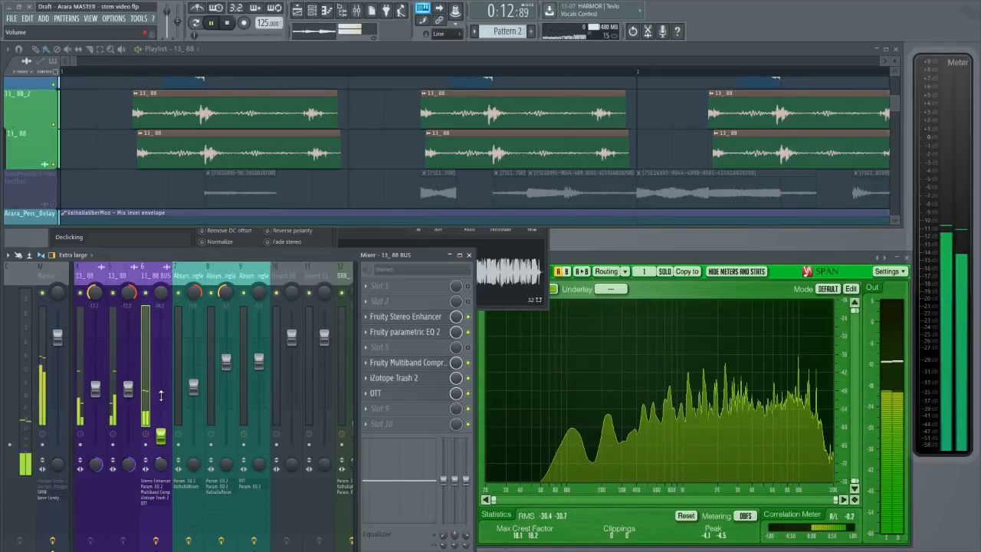
Show the lofi_multi and Draft kick tracks, play their section from bar 9, and reposition the SPAN analyzer.
scroll(117, 188, "down", 4)
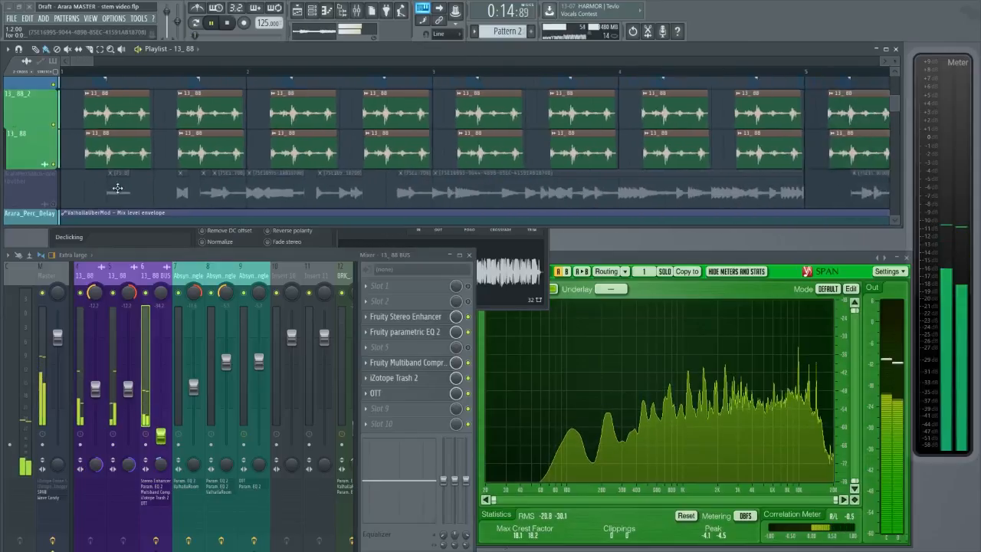
scroll(117, 188, "down", 6)
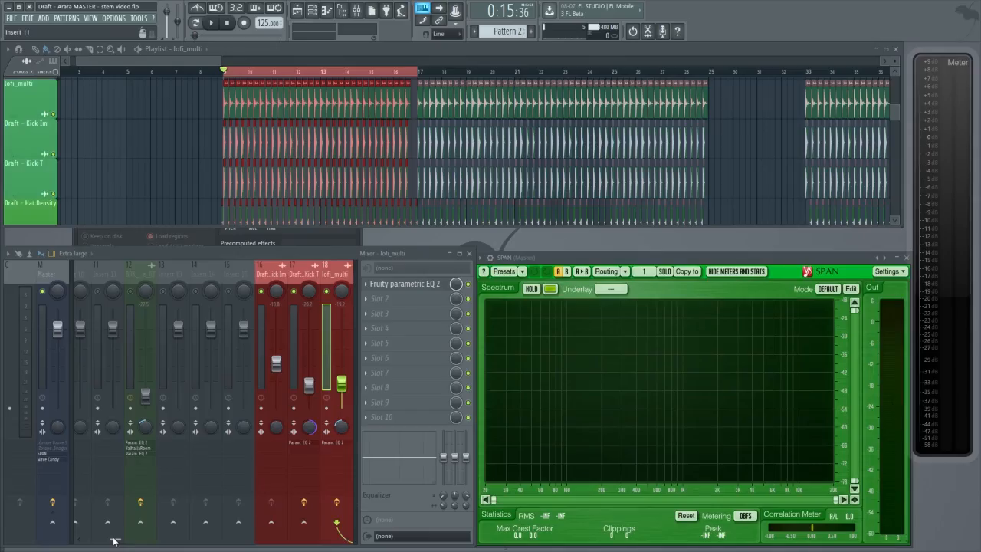
scroll(153, 526, "right", 5)
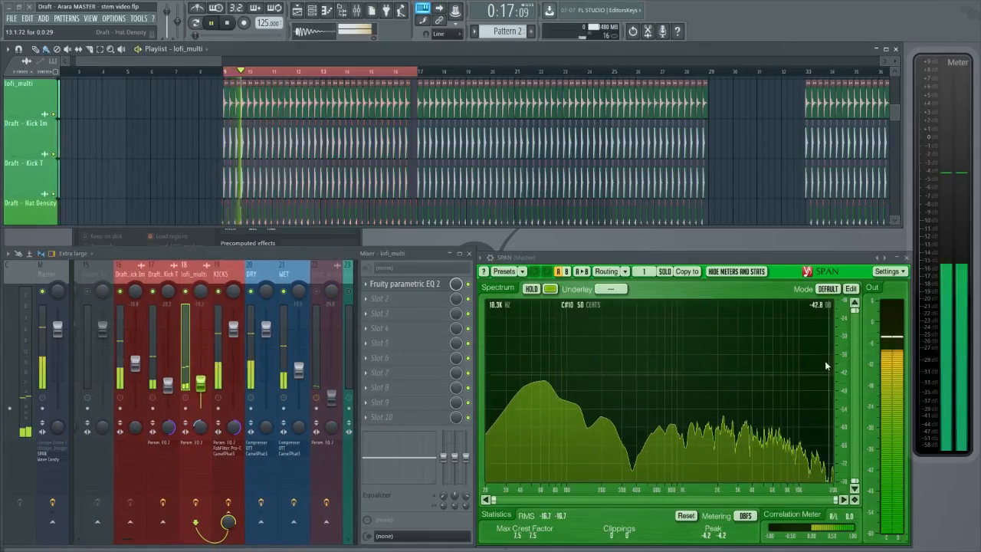
left_click_drag(785, 266, 790, 253)
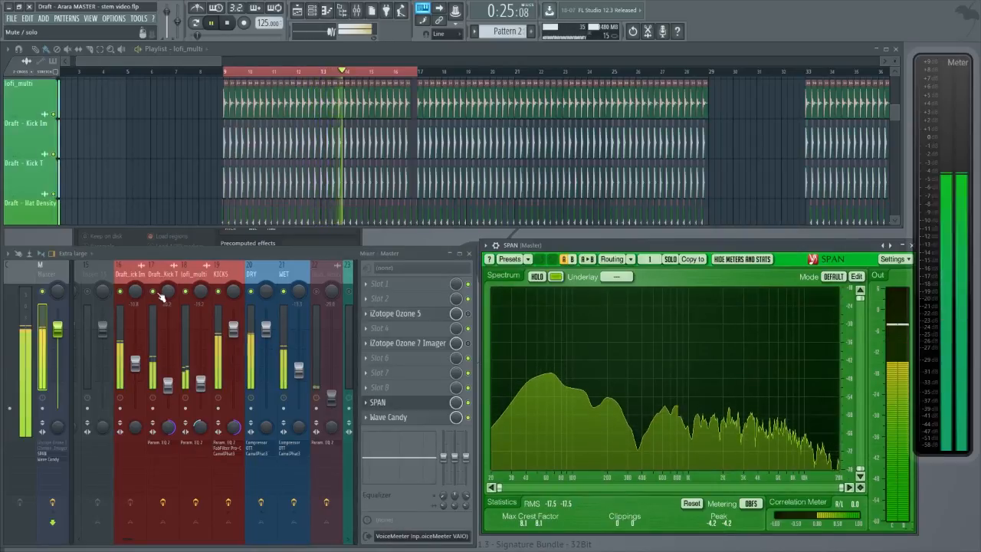
Mute the Draft - Kick Im and Draft - Kick T mixer tracks to isolate lofi_multi, and show its Fruity parametric EQ 2 alone.
left_click(121, 292)
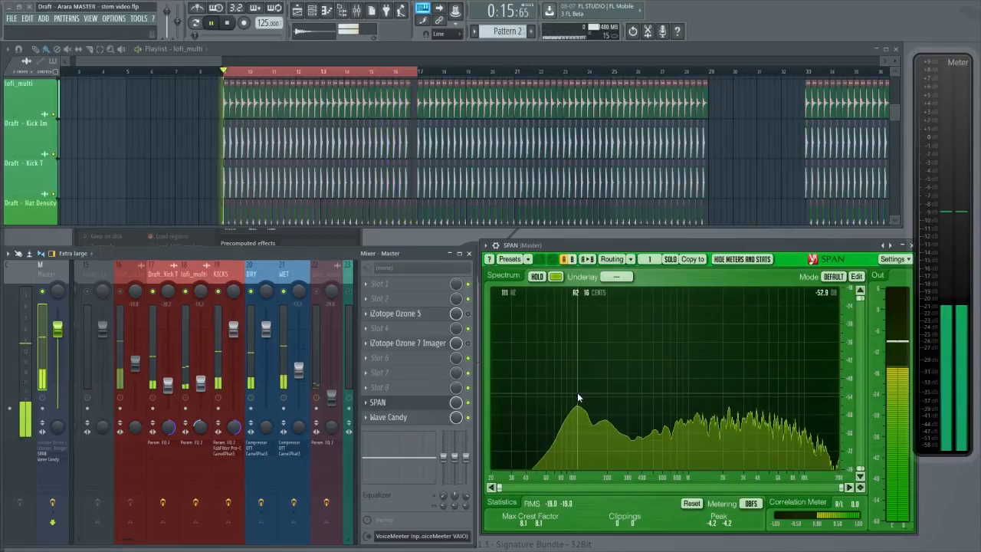
left_click(153, 292)
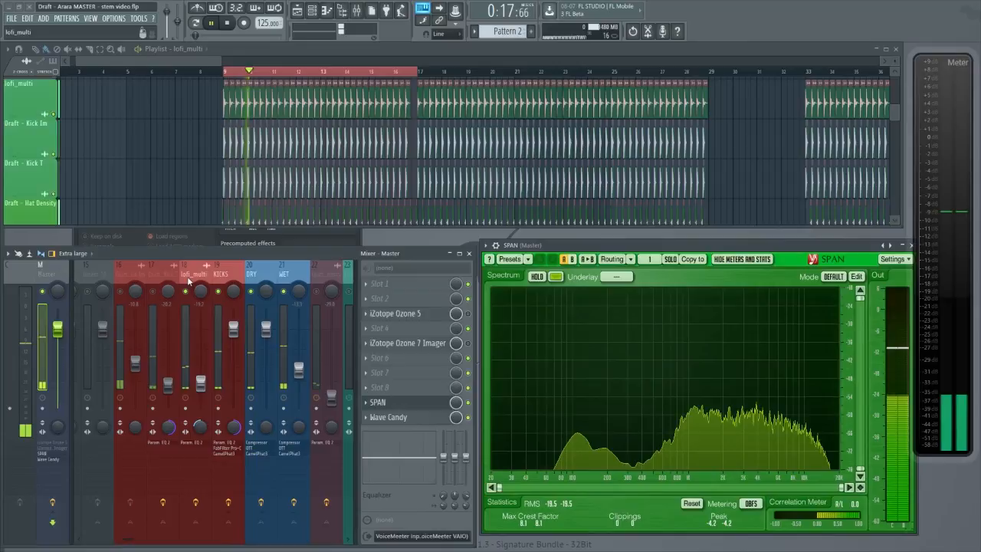
left_click(188, 281)
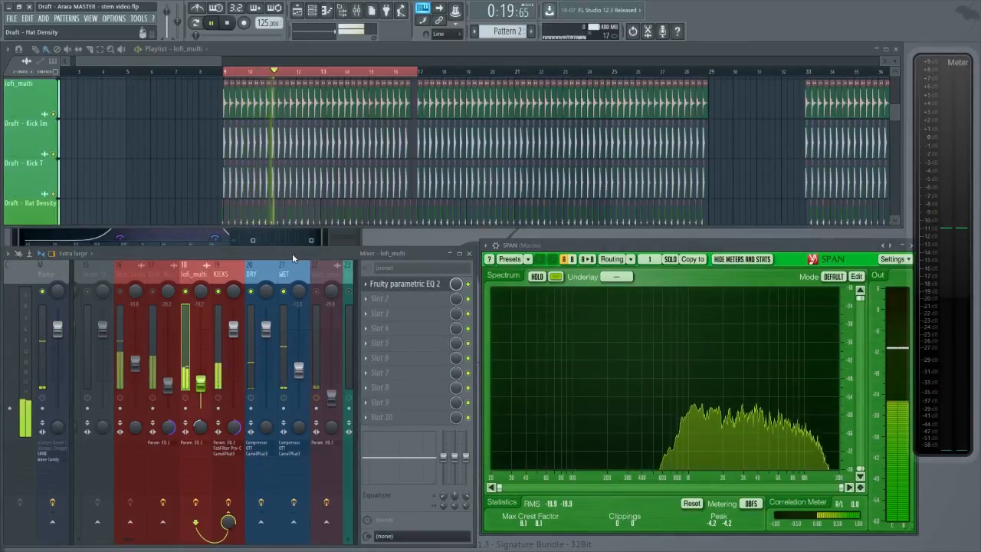
key("F5")
key("F9")
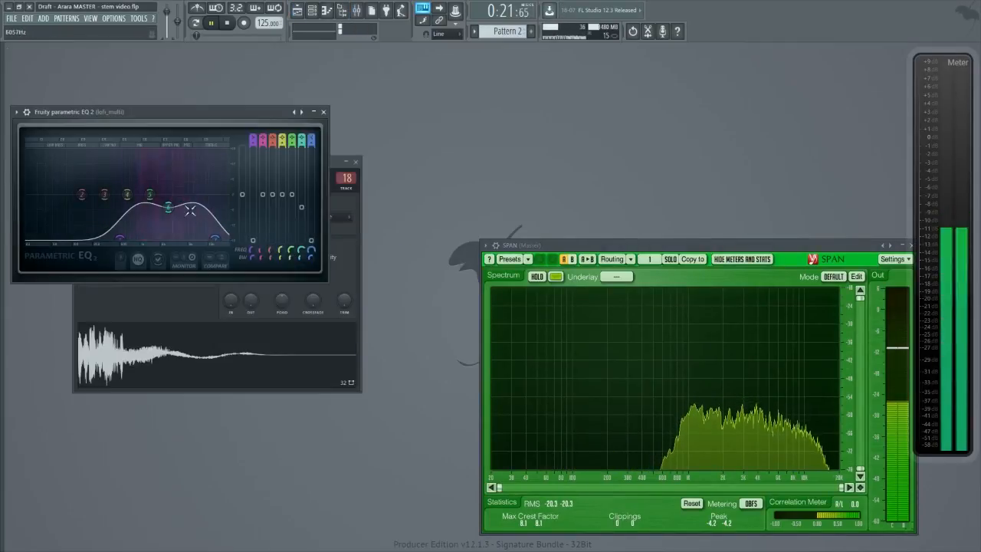
Adjust the low-cut, band 6 dip and high-shelf bands of the lofi_multi EQ, then bring back the playlist and mixer.
left_click_drag(118, 240, 104, 234)
mouse_move(168, 206)
left_mouse_down()
mouse_move(172, 216)
mouse_move(170, 186)
mouse_move(168, 210)
left_mouse_up()
left_click_drag(214, 238, 216, 232)
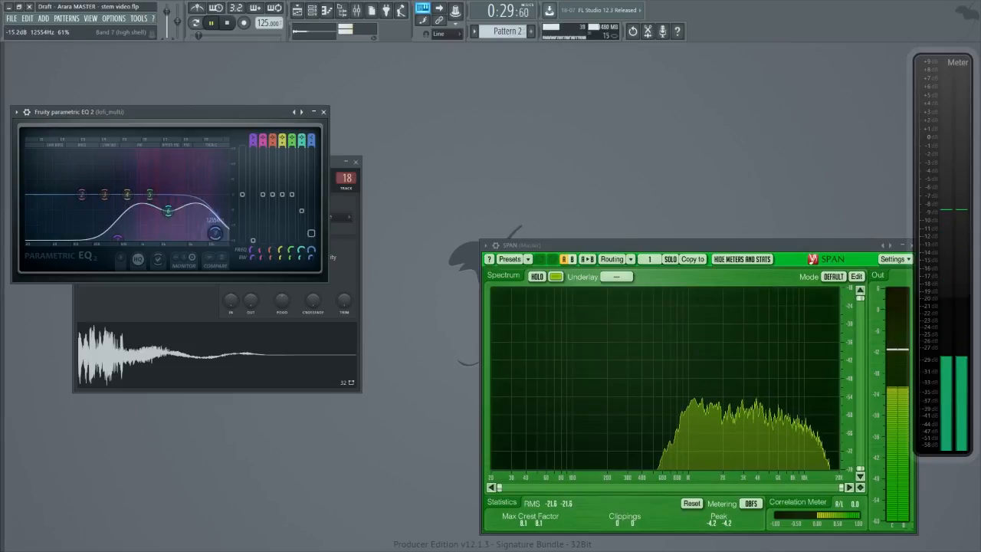
left_click_drag(217, 199, 216, 239)
key("F5")
key("F9")
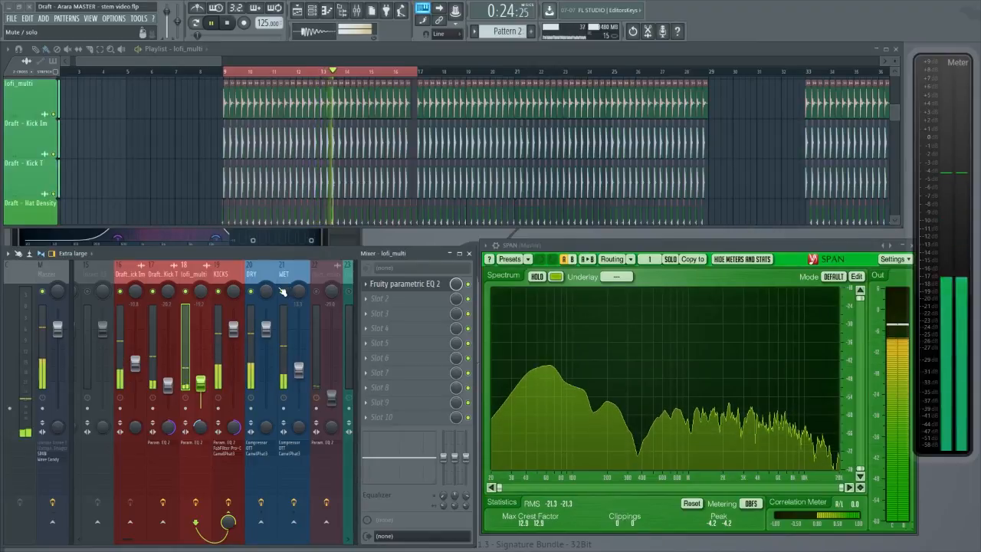
Show the Draft - Hat Density clips up close in the playlist and unmute their mixer track to play with the kicks.
scroll(210, 151, "down", 1)
scroll(233, 167, "up", 3)
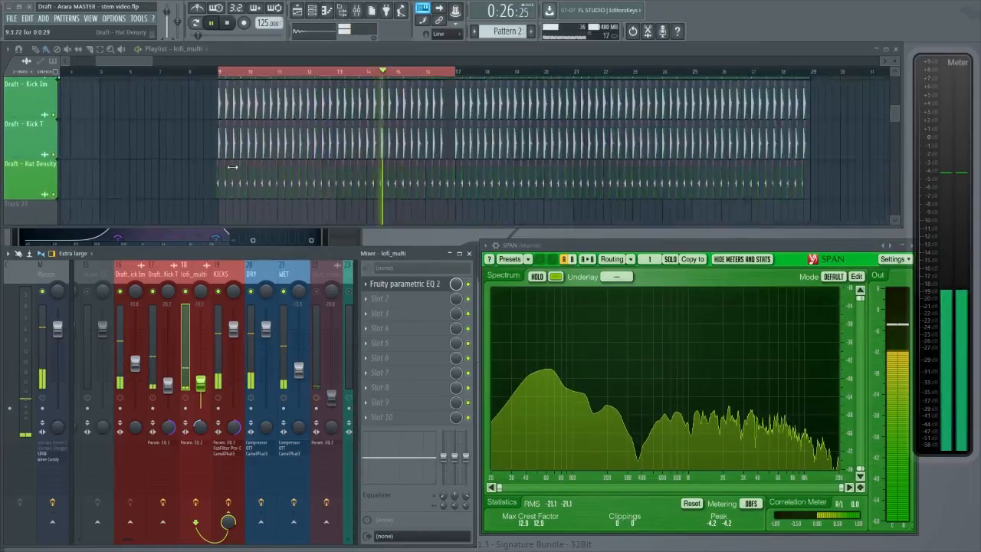
scroll(232, 168, "up", 4)
left_click(320, 296)
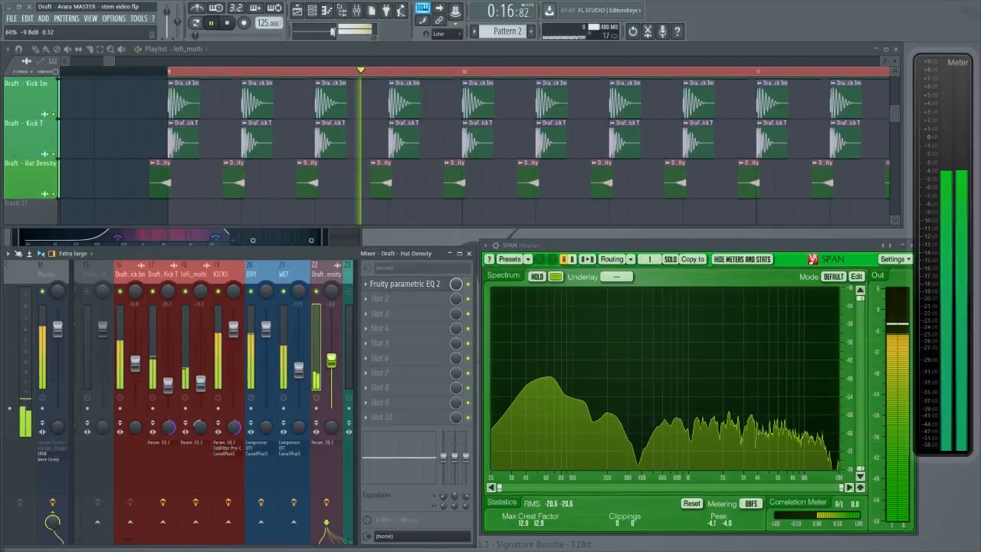
Lower the volume of the Draft - Hat Density mixer track and bring all the other mixer tracks back into playback.
left_click_drag(332, 351, 331, 394)
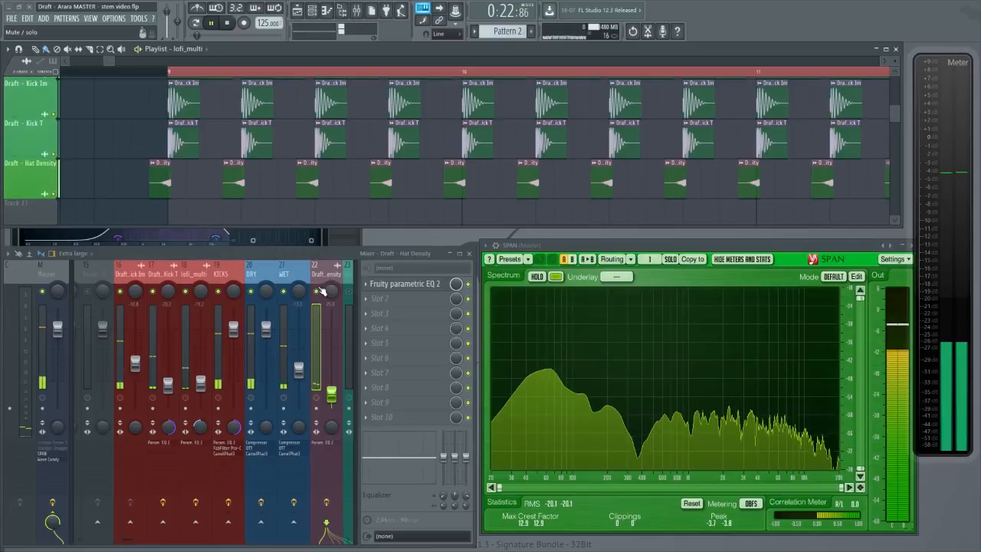
right_click(317, 291)
right_click(317, 291)
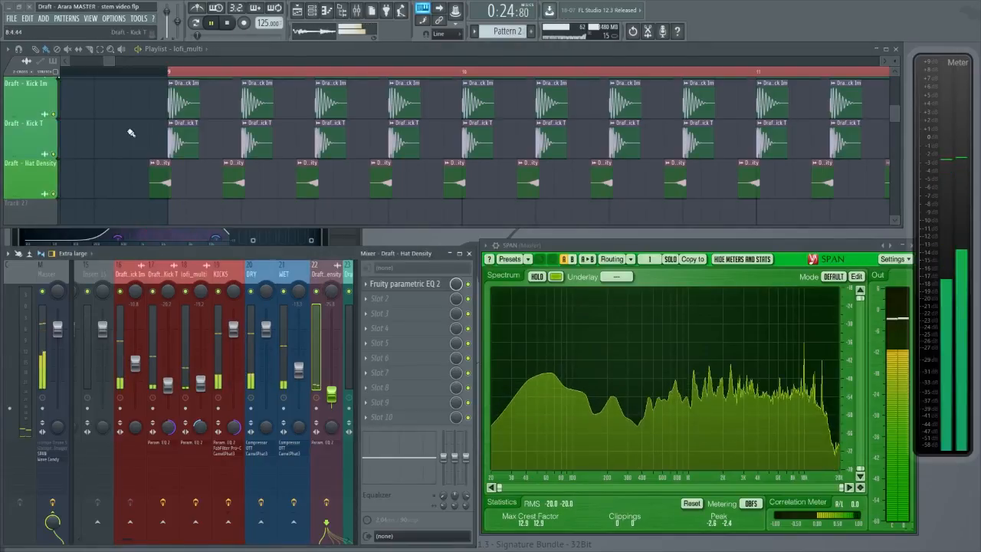
Survey the kick and hat clips across the arrangement and set bars 33 to 35 as the playback section.
scroll(130, 133, "down", 6)
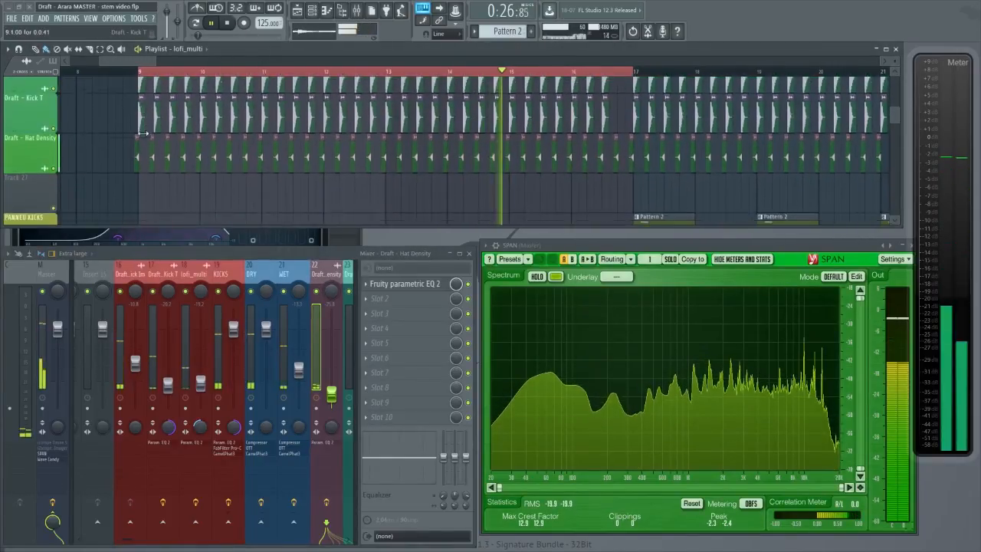
scroll(144, 135, "down", 2)
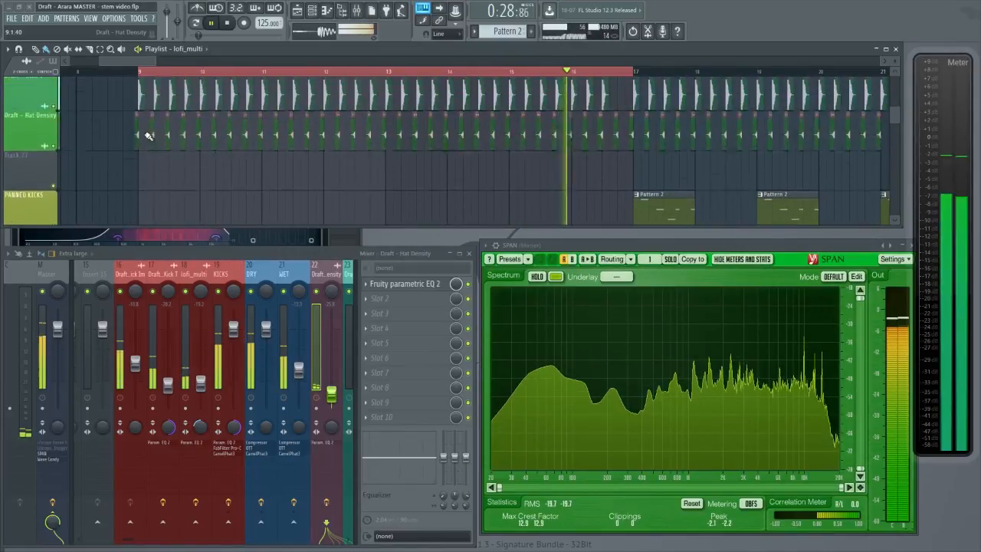
scroll(357, 127, "up", 2)
scroll(383, 124, "down", 4)
scroll(517, 128, "up", 2)
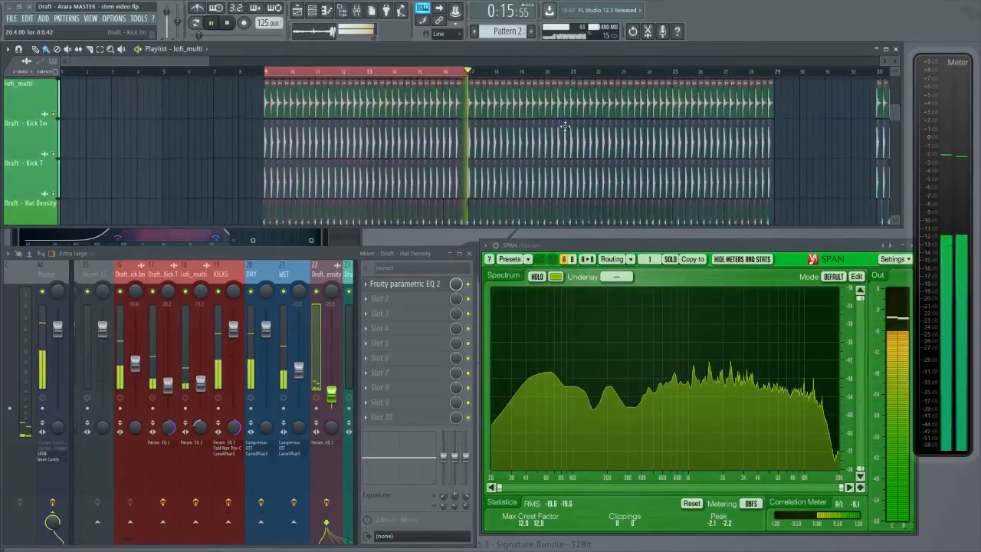
scroll(567, 129, "down", 3)
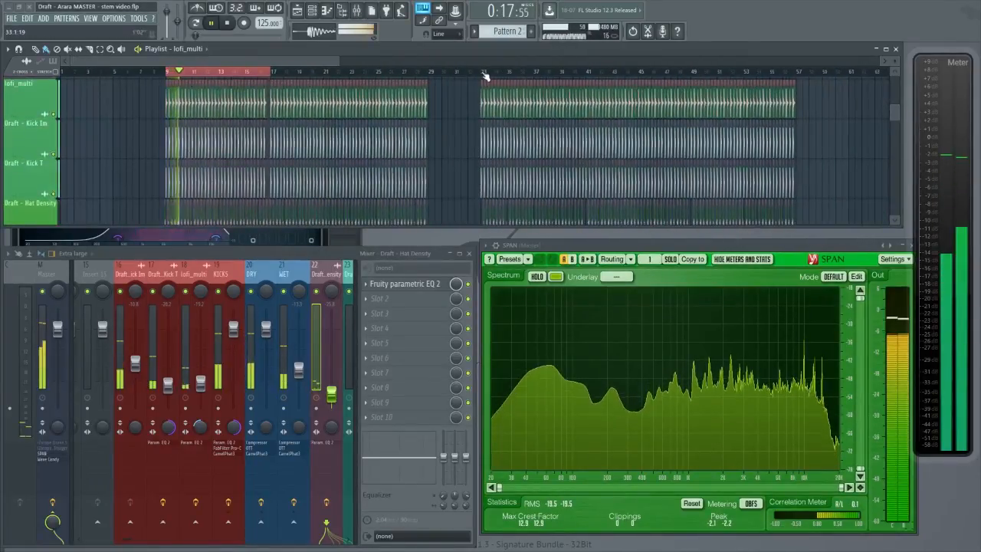
left_click(489, 82)
scroll(488, 82, "up", 5)
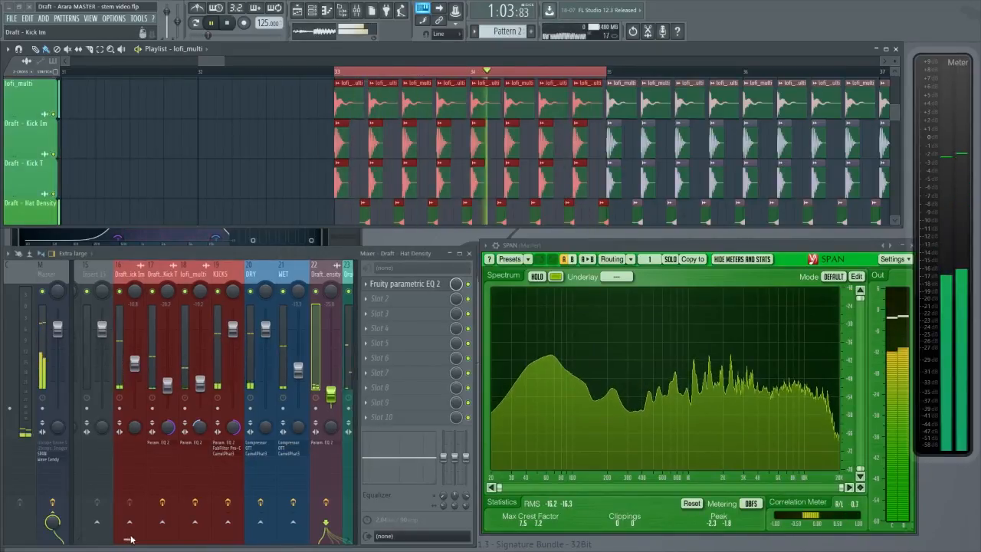
Isolate the panned kick mixer tracks 23 to 25, ending with PANNED KICKS, for playback.
scroll(138, 528, "down", 7)
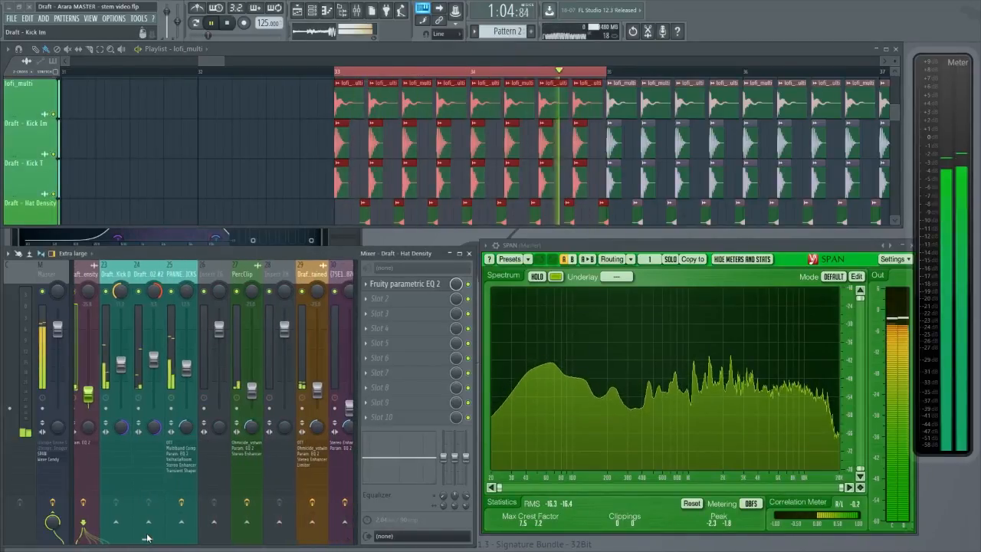
right_click(106, 292)
left_click(141, 292)
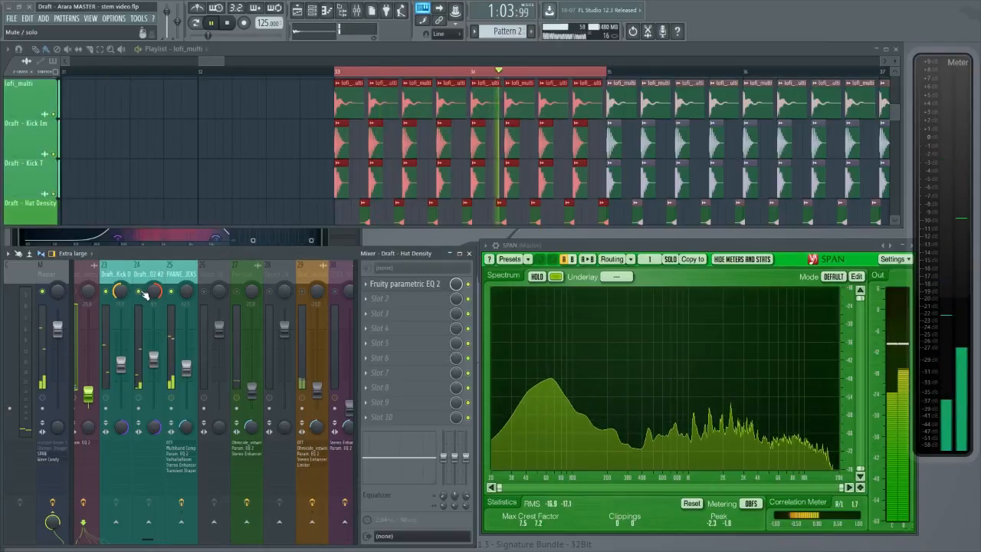
Show the routing of the two panned kick tracks and the PANNED KICKS effect chain, and adjust its stereo separation.
left_click(172, 279)
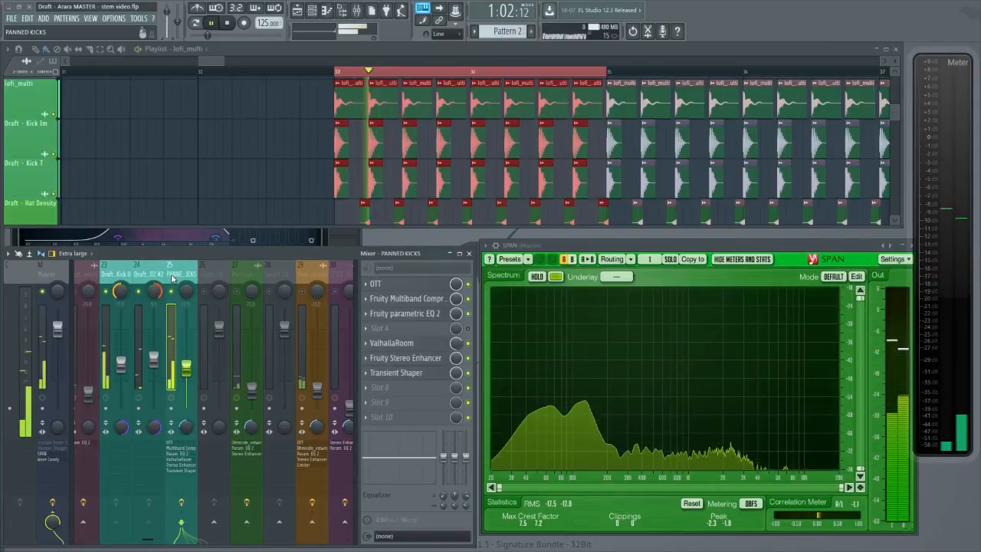
left_click(111, 274)
left_click(140, 275)
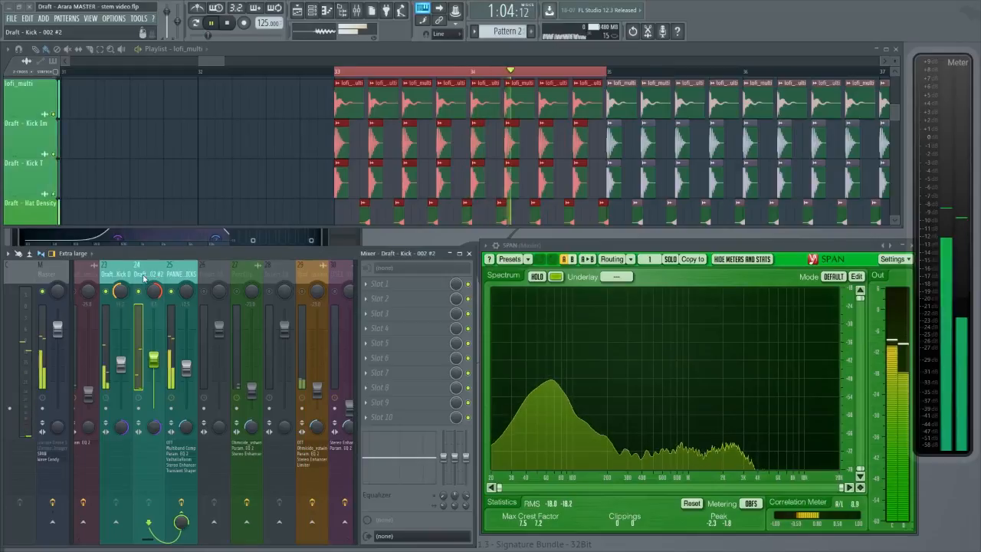
left_click(176, 275)
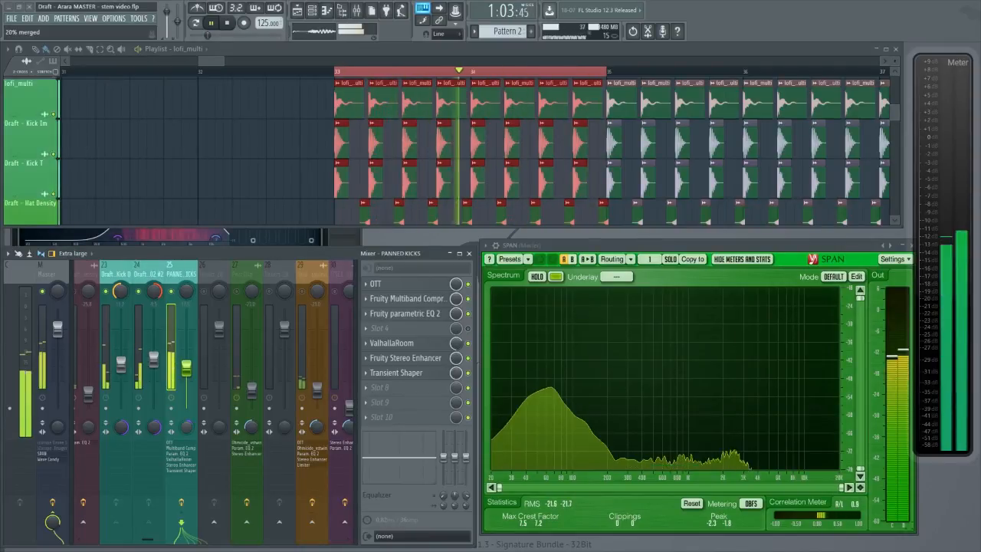
left_click_drag(185, 428, 185, 458)
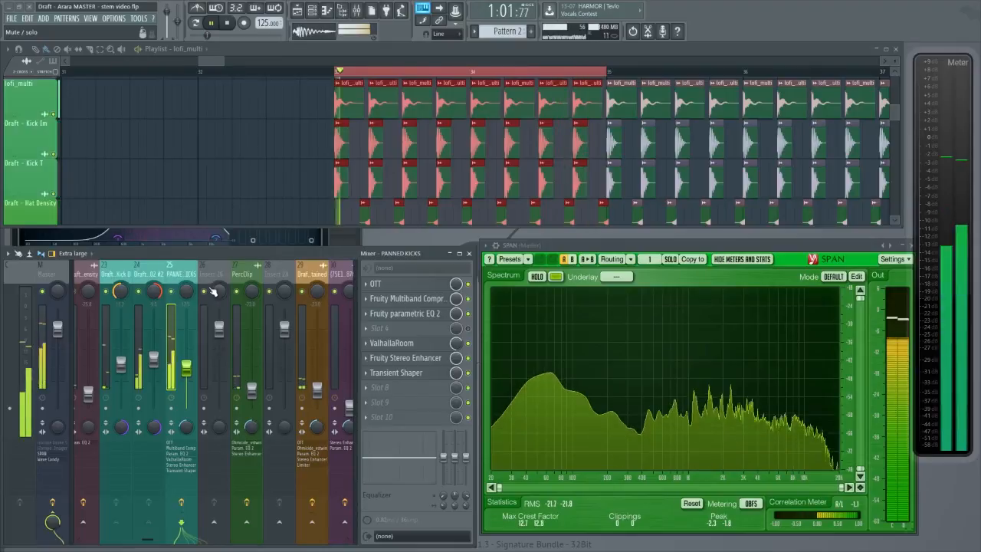
Survey the rest of the arrangement and set bars 65 to 67 as the playback section.
scroll(330, 143, "down", 8)
scroll(383, 141, "down", 3)
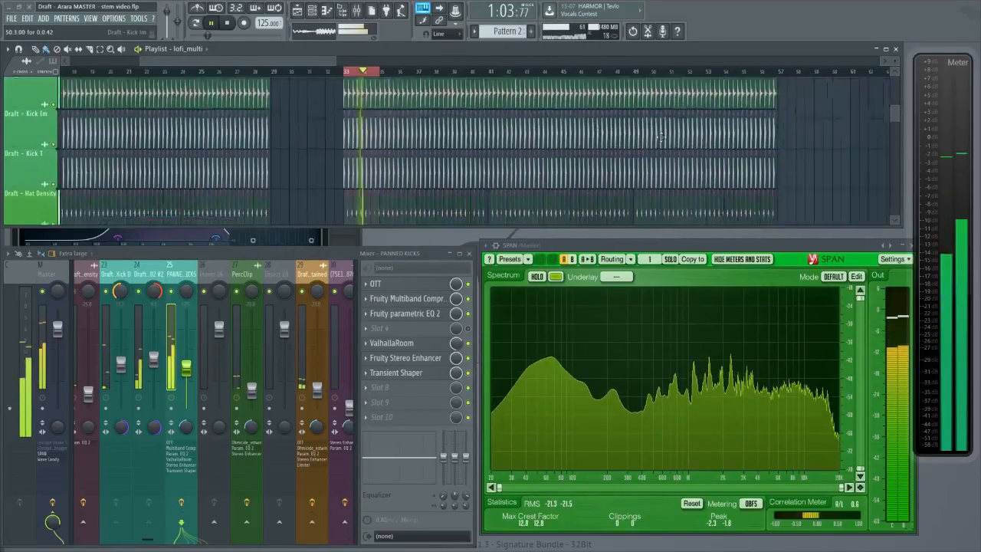
scroll(683, 132, "down", 2)
scroll(678, 134, "up", 4)
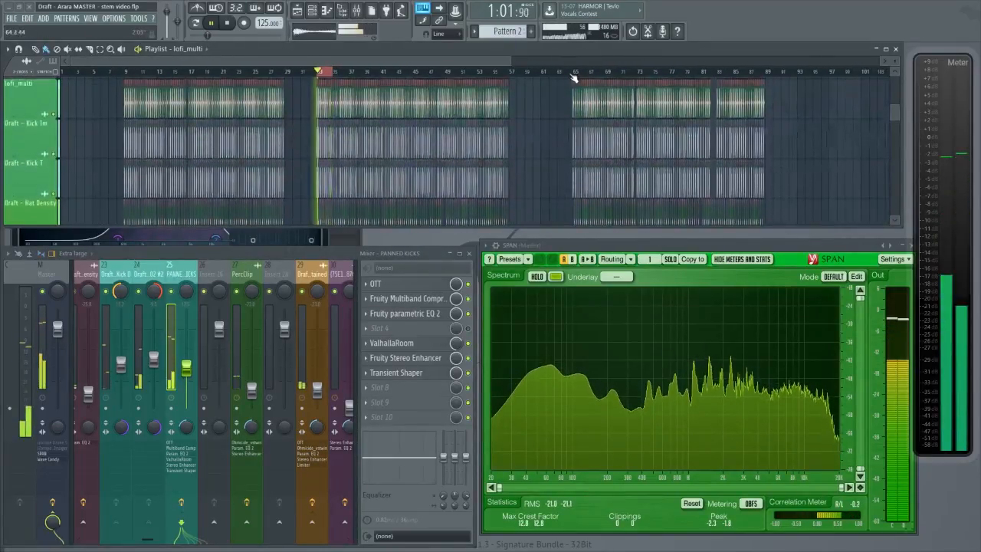
left_click(575, 74)
scroll(590, 100, "up", 8)
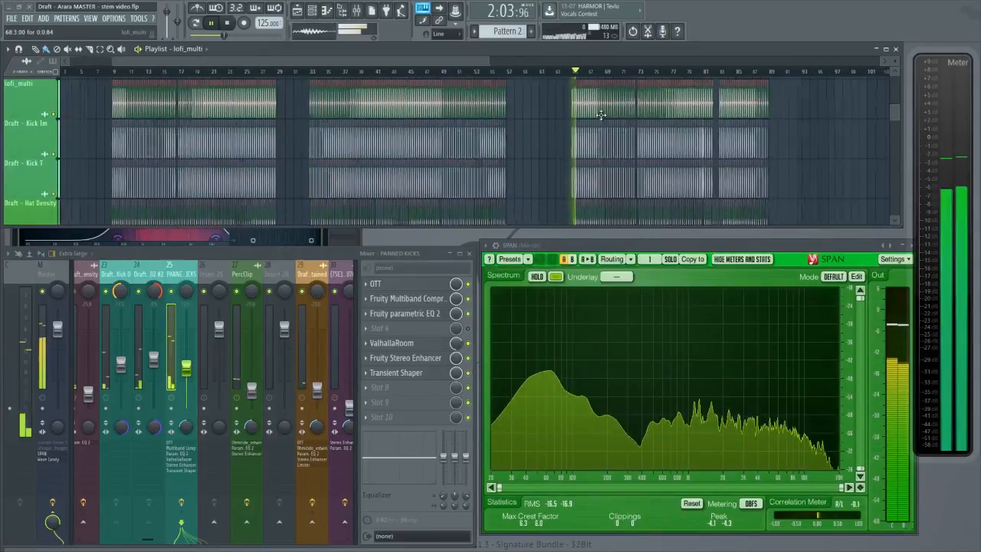
left_click_drag(541, 74, 450, 75)
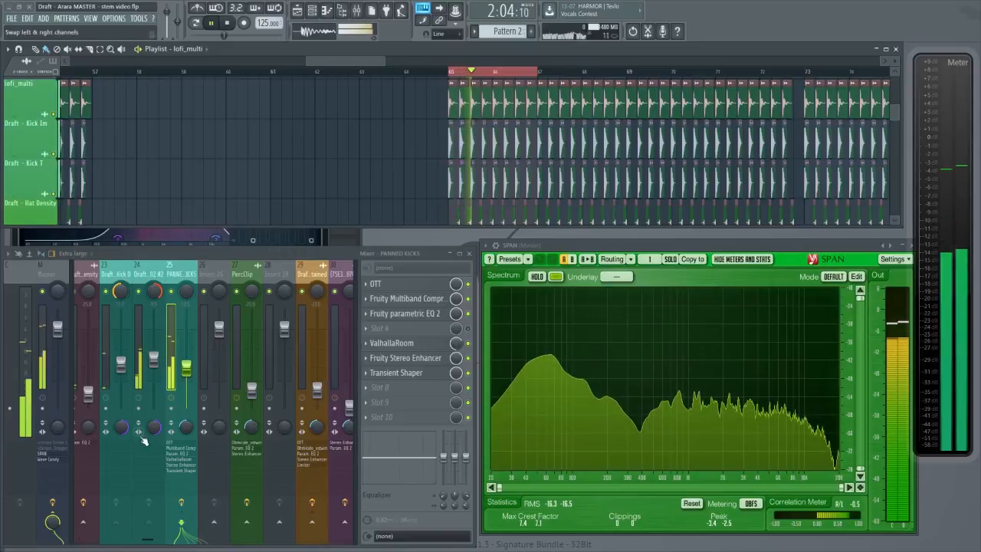
Show the percussion clips in the playlist and isolate the LayeredCans through Perclayer2 mixer tracks.
scroll(213, 168, "down", 10)
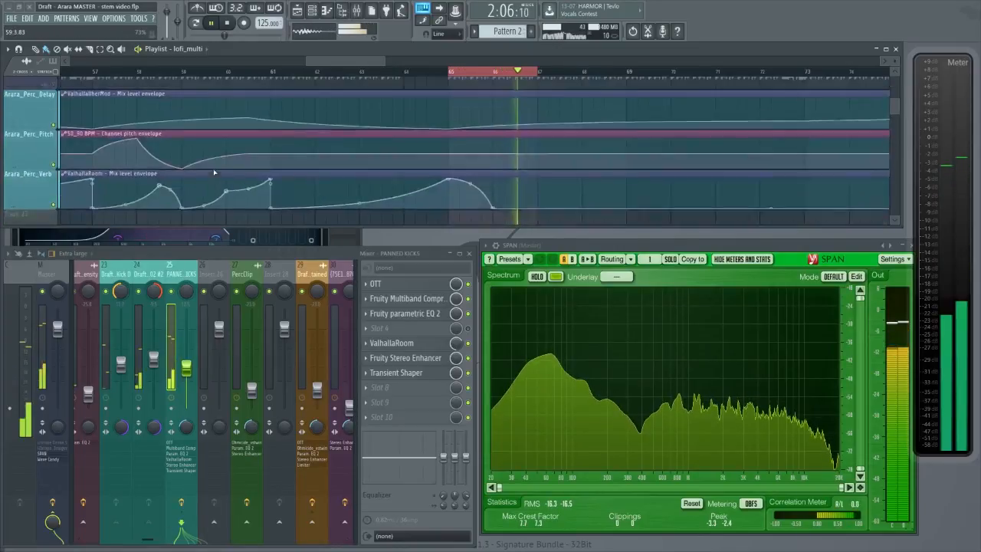
scroll(213, 169, "down", 8)
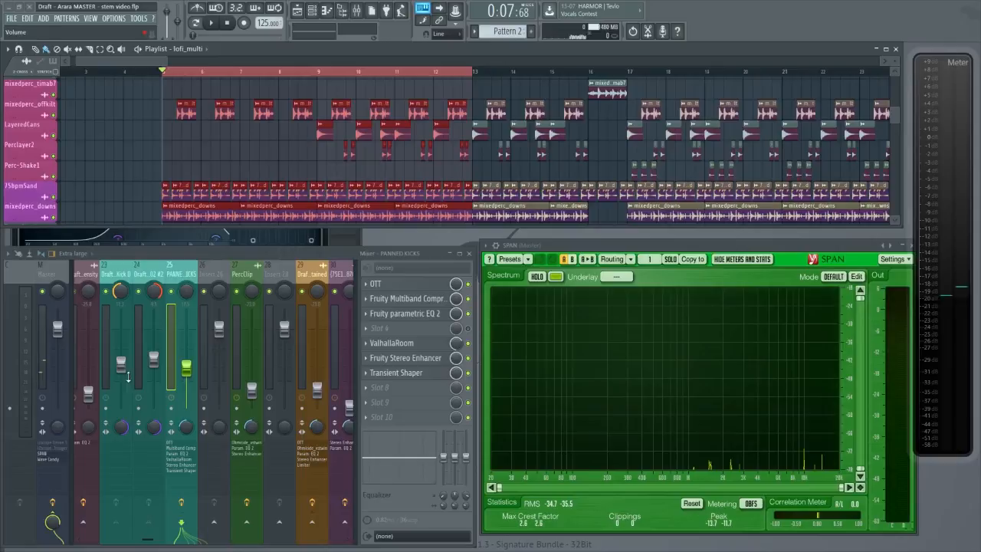
left_click_drag(147, 538, 179, 542)
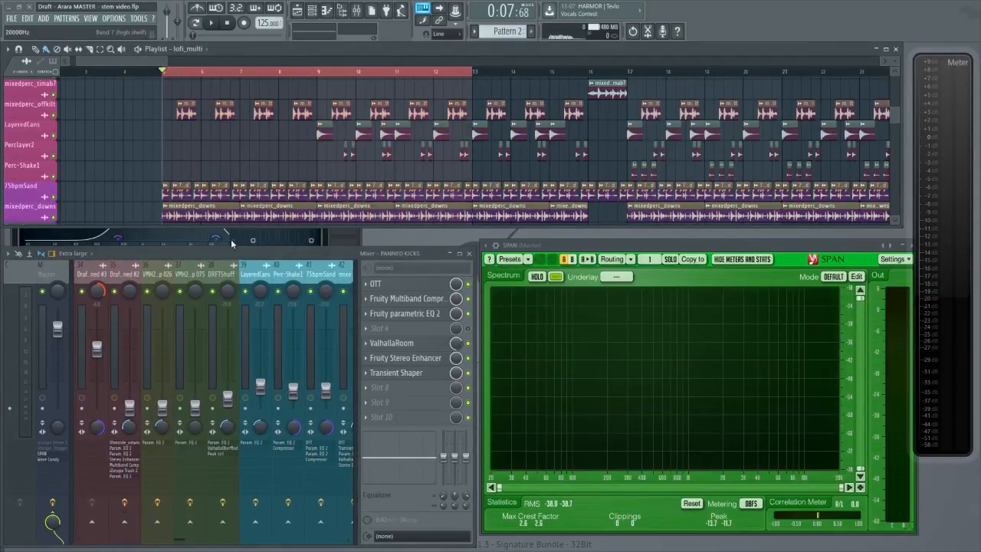
right_click(245, 292)
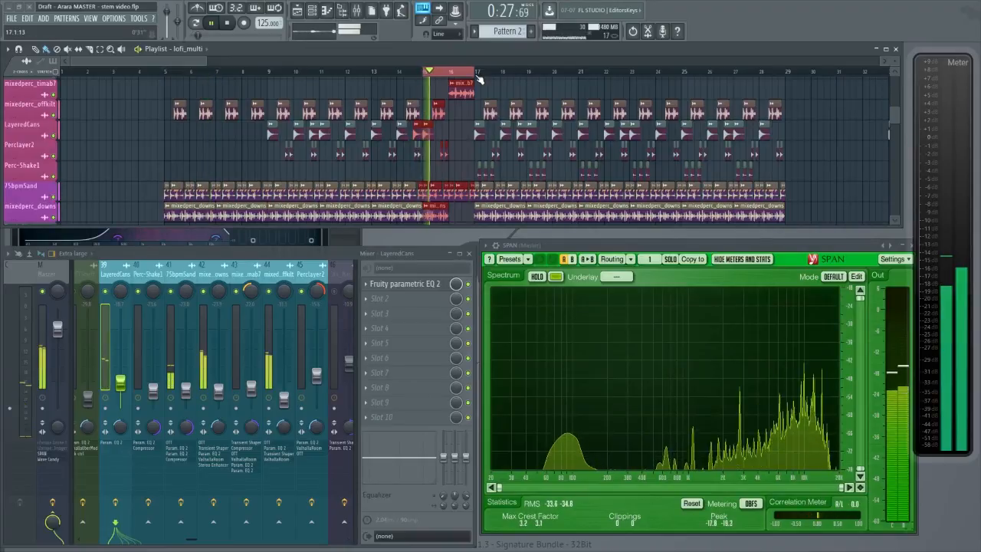
Solo the mixedperc_timab7 mixer track and compare its sound with its effects bypassed and enabled.
right_click(241, 296)
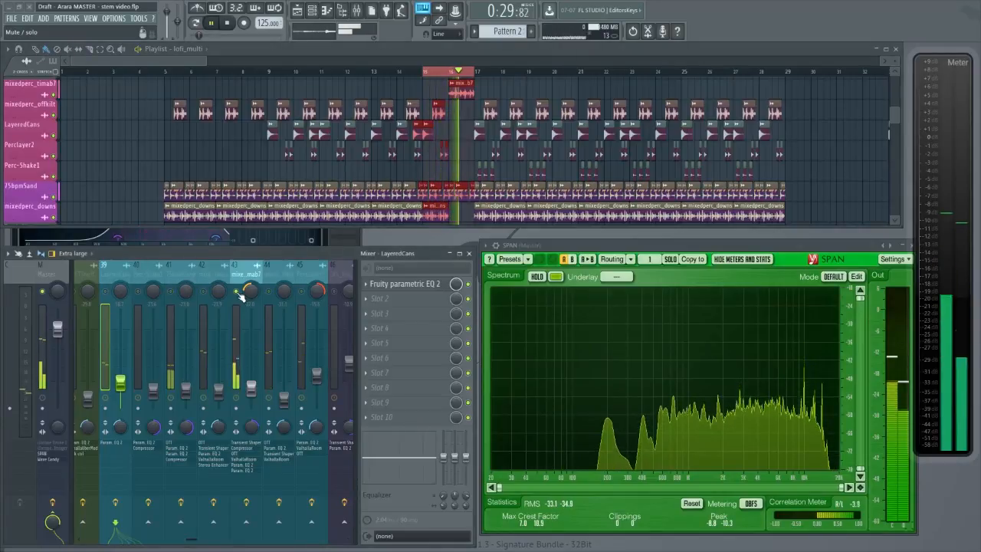
left_click(242, 305)
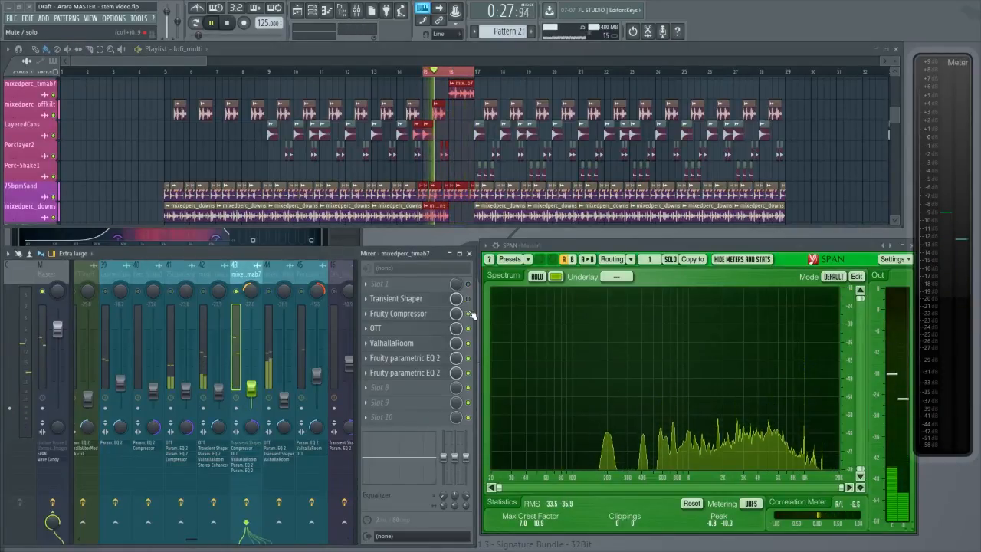
left_click_drag(470, 342, 469, 375)
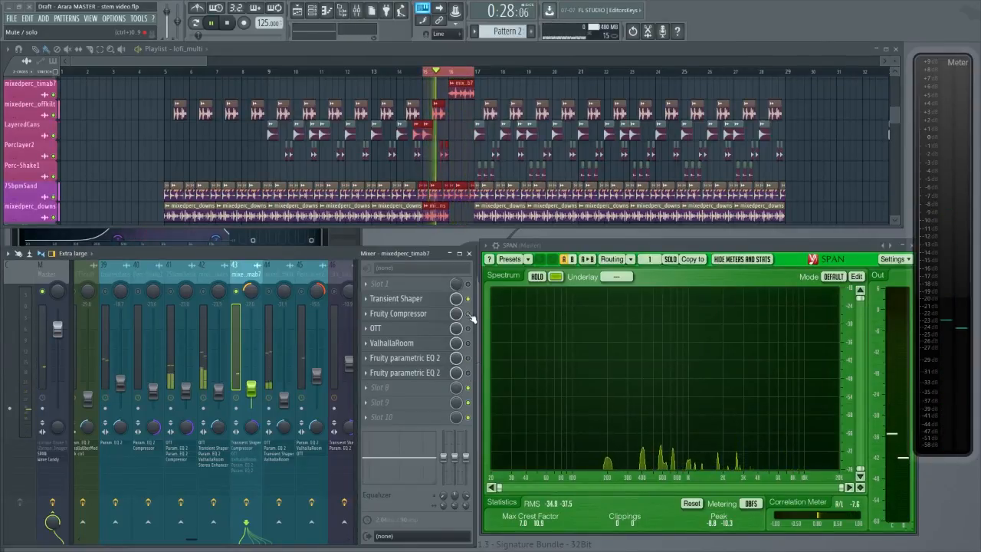
left_click_drag(469, 343, 470, 375)
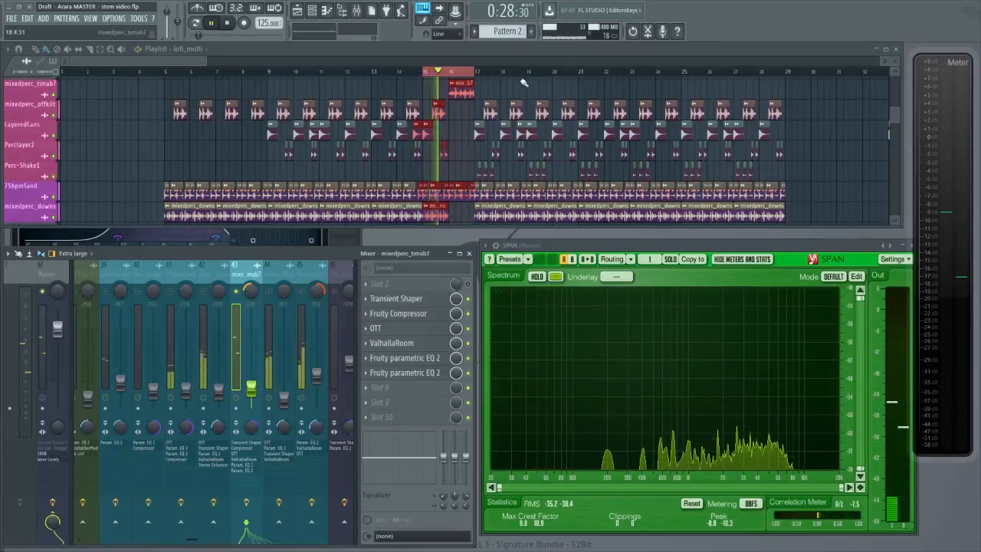
Select bars 17 to 29 in the playlist as the playback section.
left_click_drag(477, 74, 786, 75)
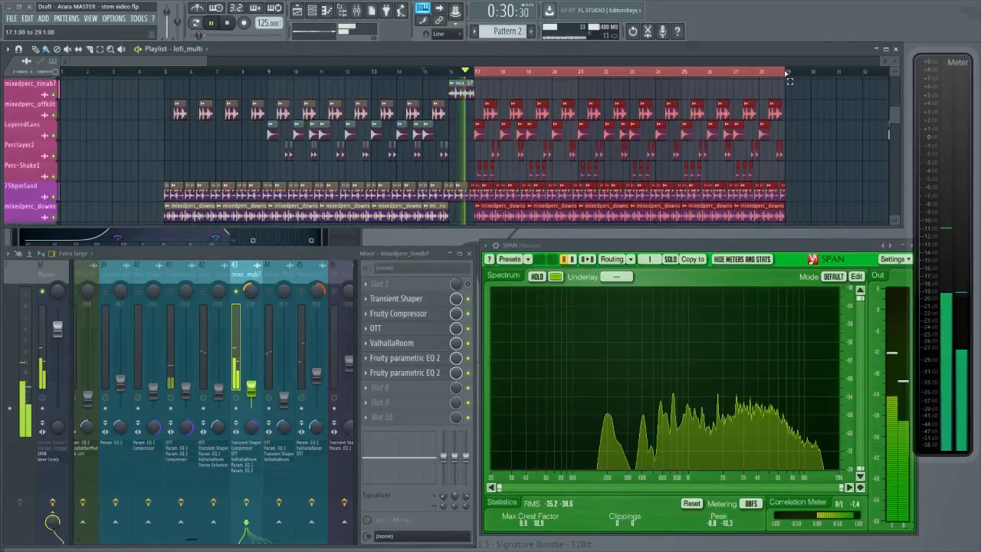
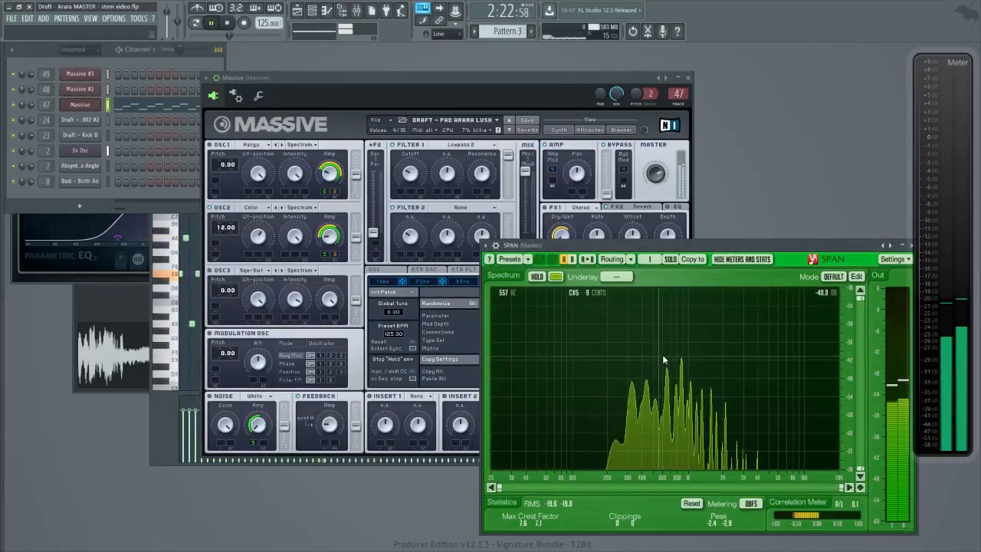
Bring the Massive synth window in front of SPAN and raise its master volume to about 0.68.
left_click(595, 76)
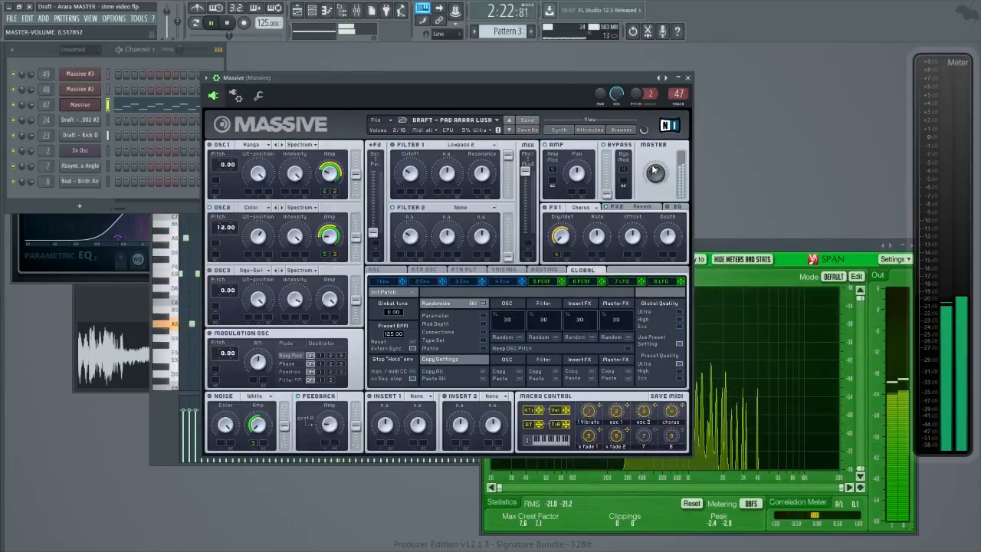
left_click_drag(648, 172, 654, 159)
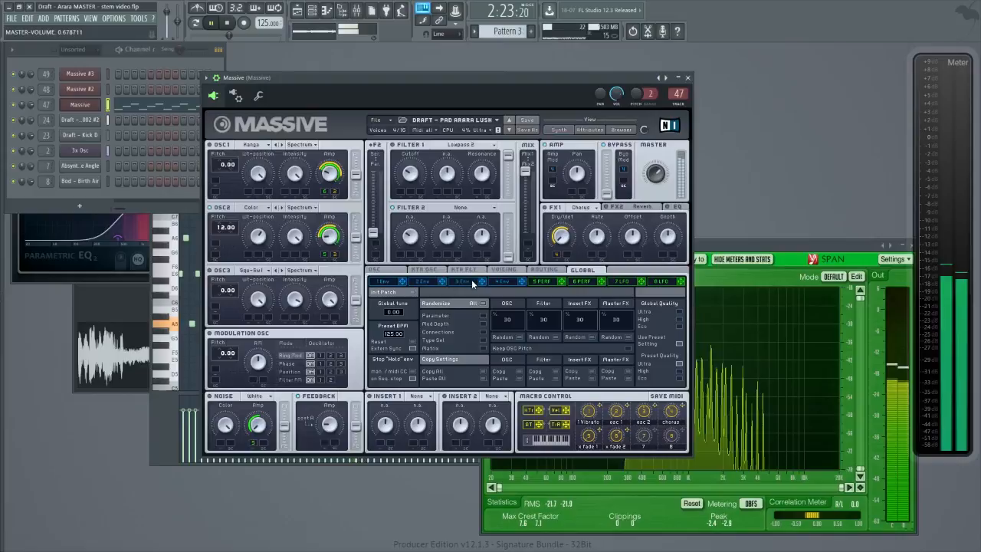
Audition Massive's OSC2 in the Bend -/+ wavetable mode and return it to Spectrum.
left_click(298, 209)
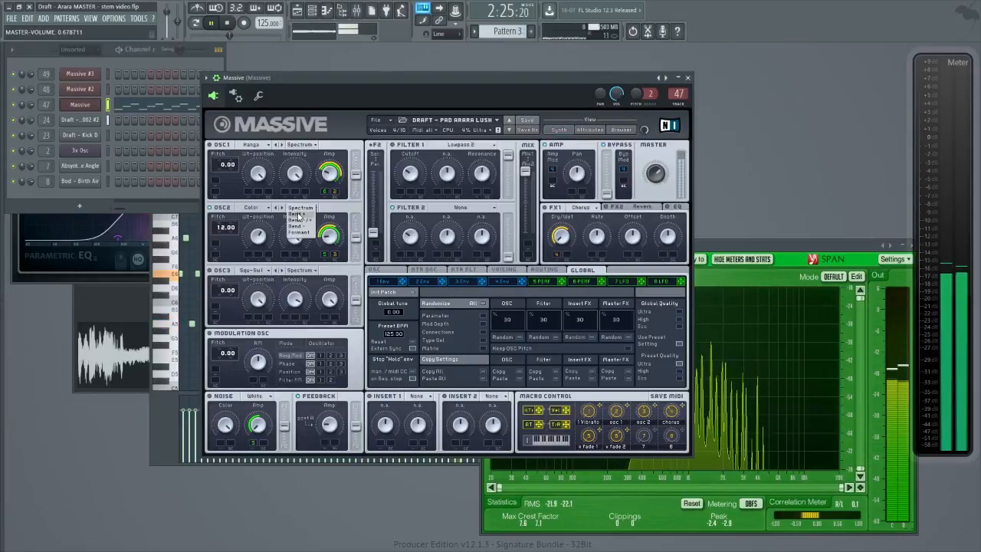
left_click(302, 221)
left_click(303, 208)
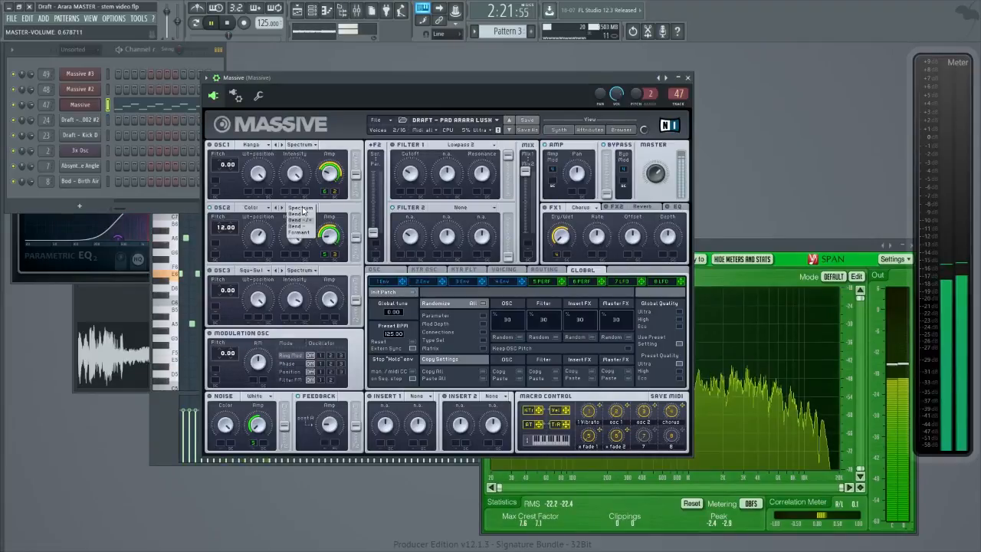
left_click(304, 214)
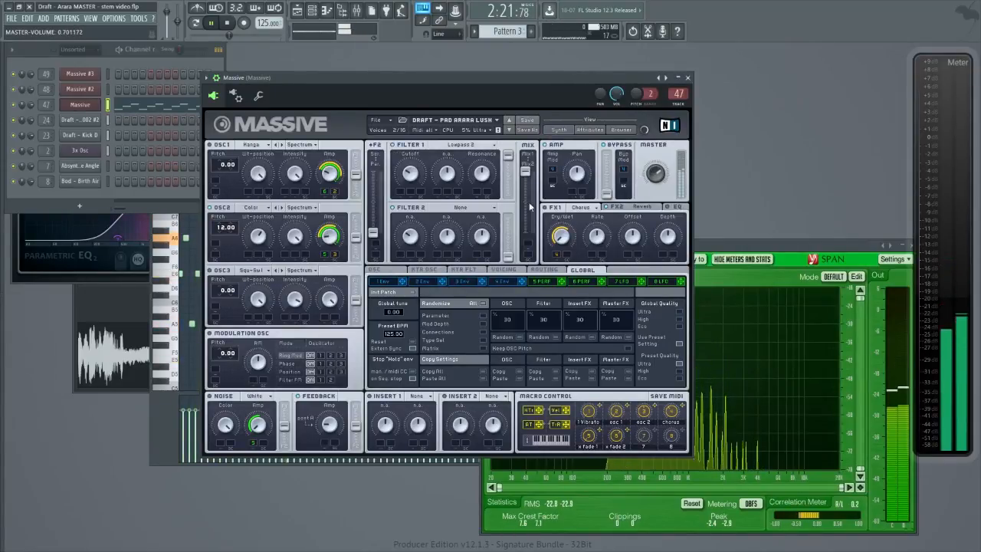
Show the Massive mixer track and open the first Fruity parametric EQ 2 in its effect chain.
key("F9")
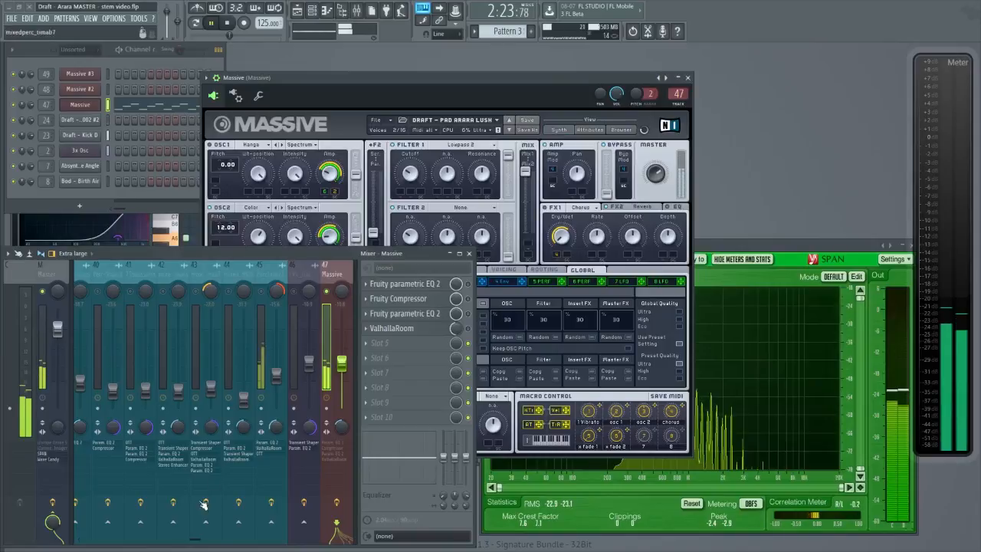
left_click_drag(195, 540, 208, 542)
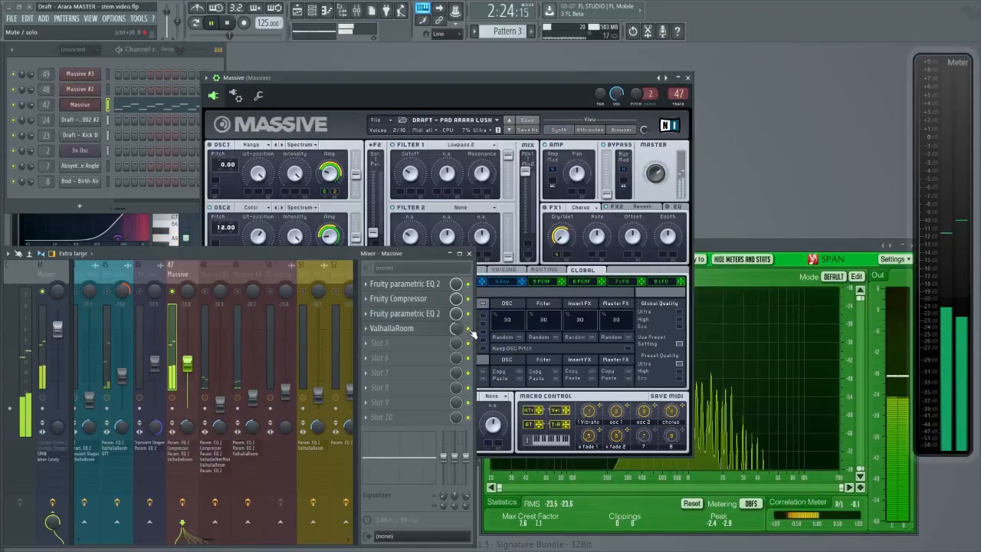
left_click(405, 284)
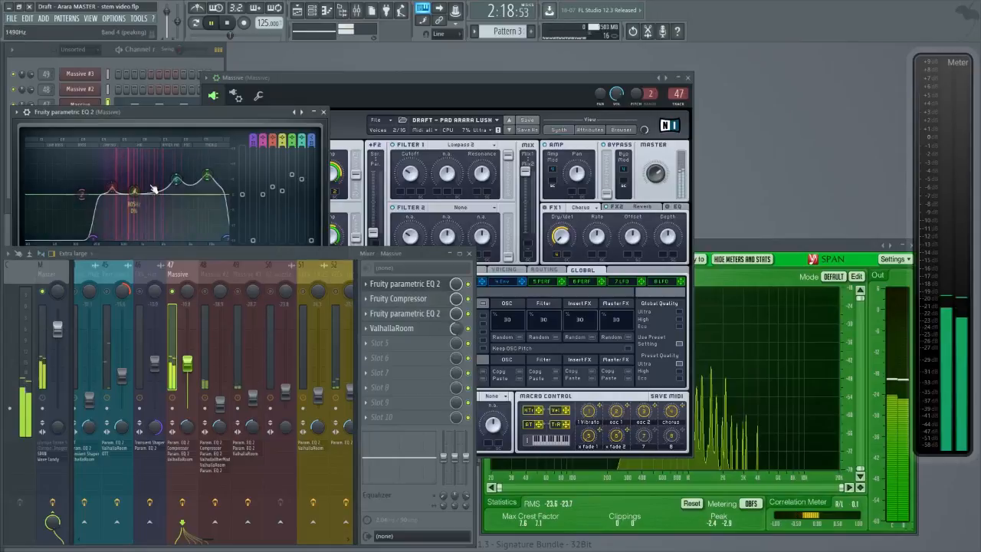
Open Massive's Fruity Compressor and second Fruity parametric EQ 2, and adjust the EQ's band 4 to about -4.7 dB at 432 Hz.
left_click(404, 300)
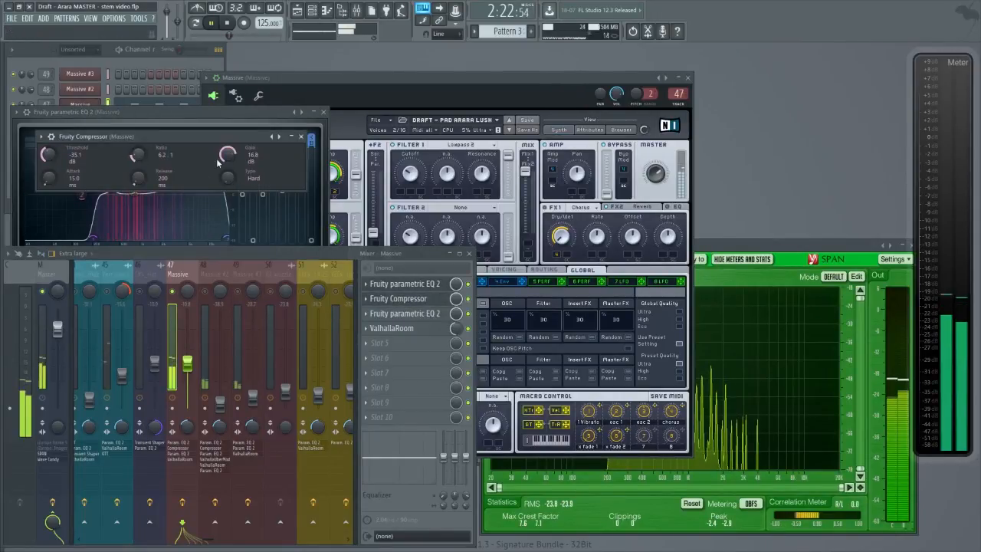
left_click(403, 314)
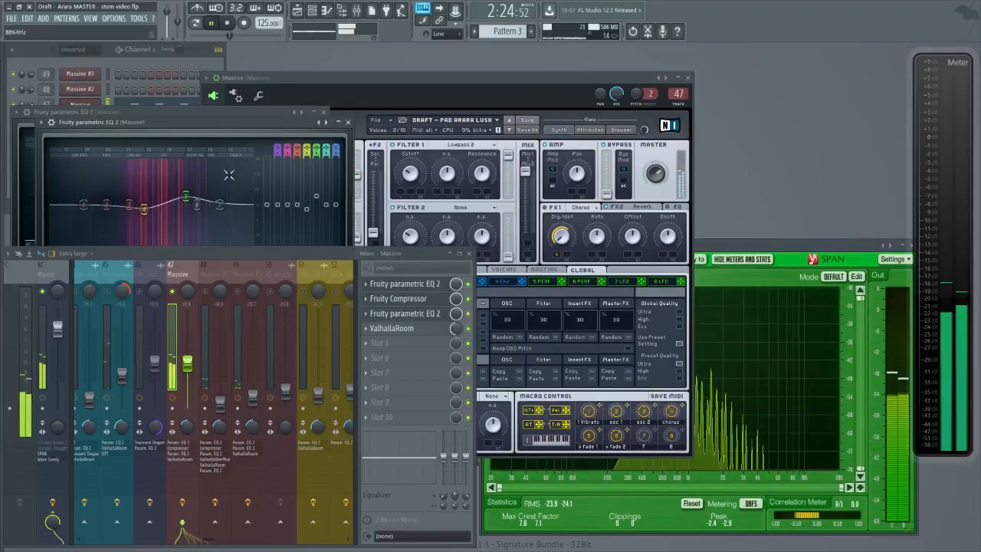
left_click_drag(230, 125, 270, 99)
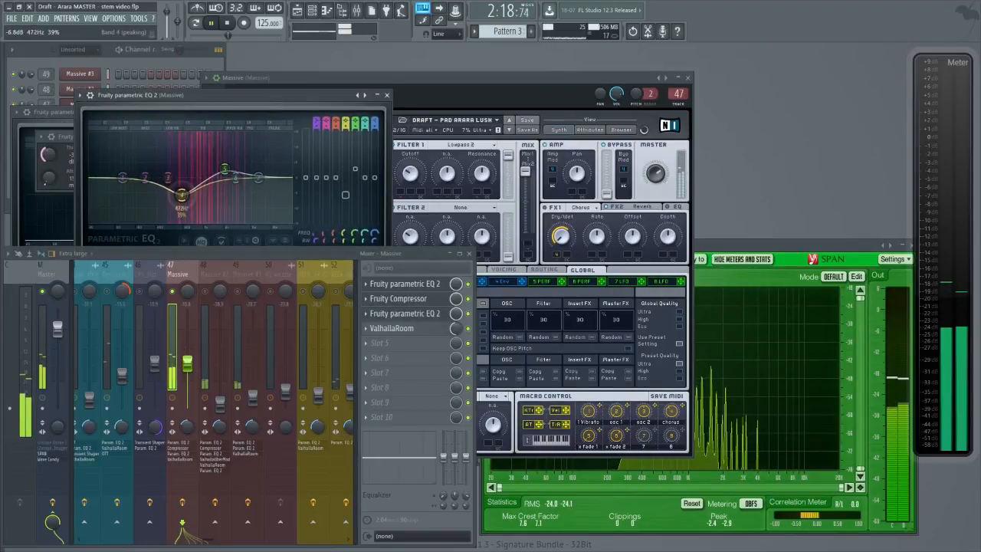
left_click_drag(182, 185, 180, 190)
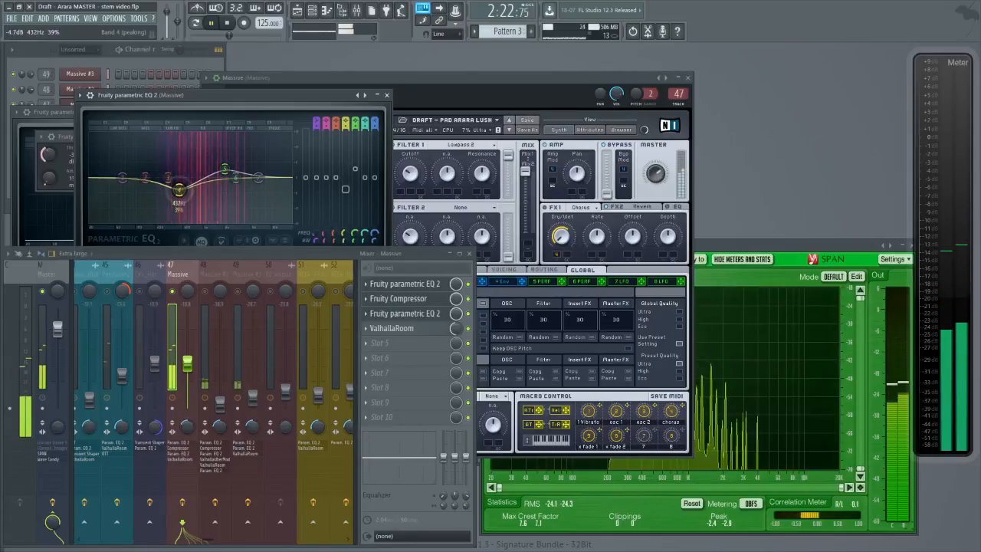
Open the ValhallaRoom reverb on the Massive track and set its mix to about 51%.
left_click(448, 328)
left_click_drag(357, 257, 369, 368)
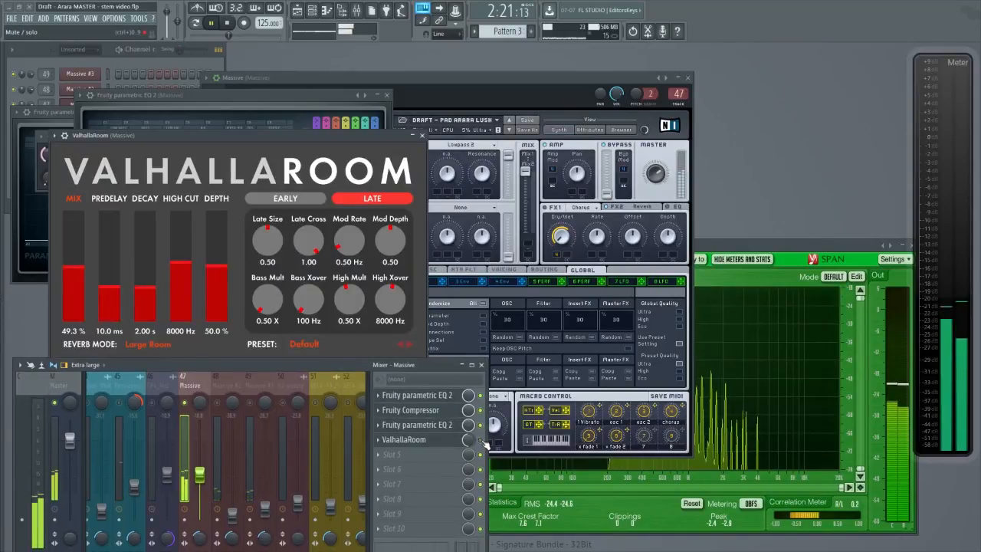
left_click_drag(71, 269, 75, 258)
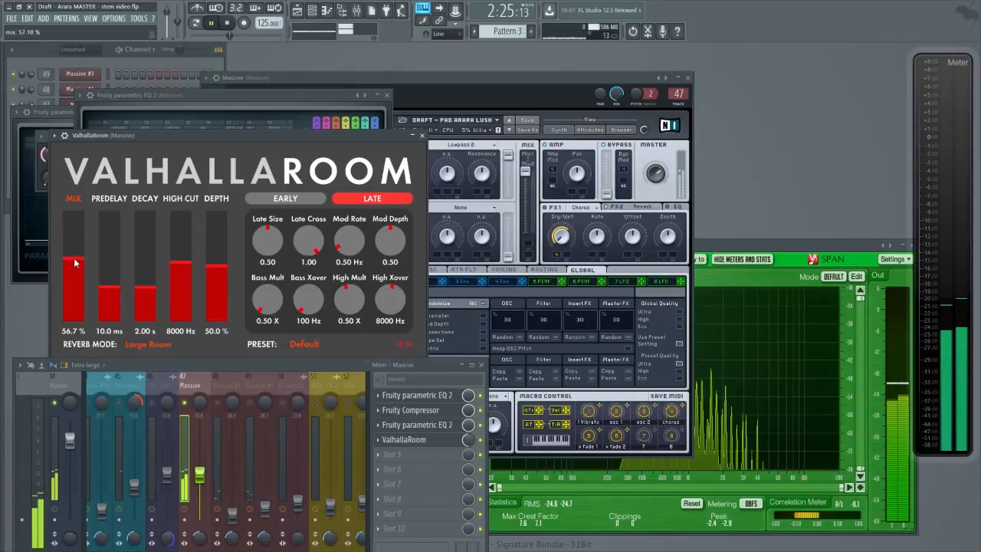
Arrange the mixer and the SPAN analyser side by side so both are in full view.
left_click_drag(418, 366, 421, 226)
left_click_drag(801, 251, 811, 219)
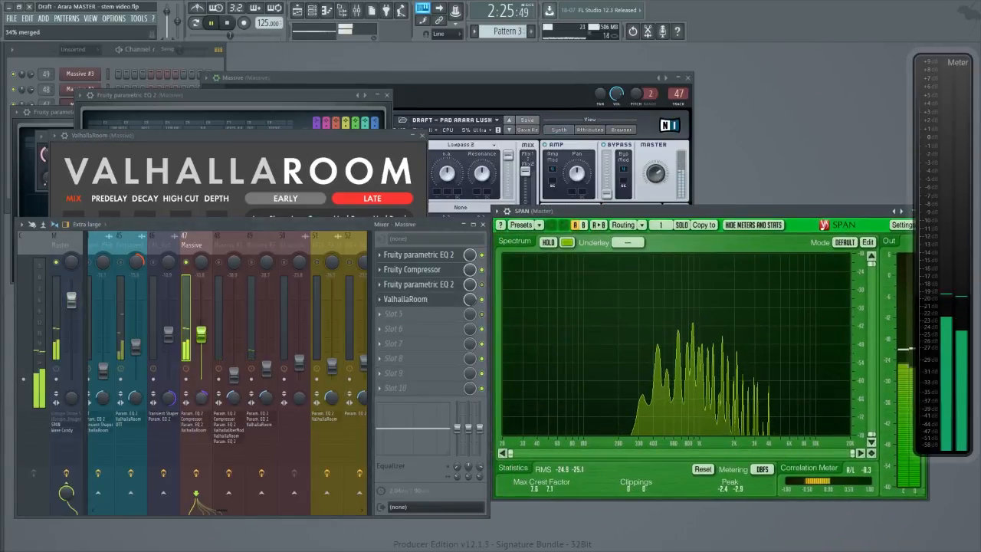
left_click(207, 381)
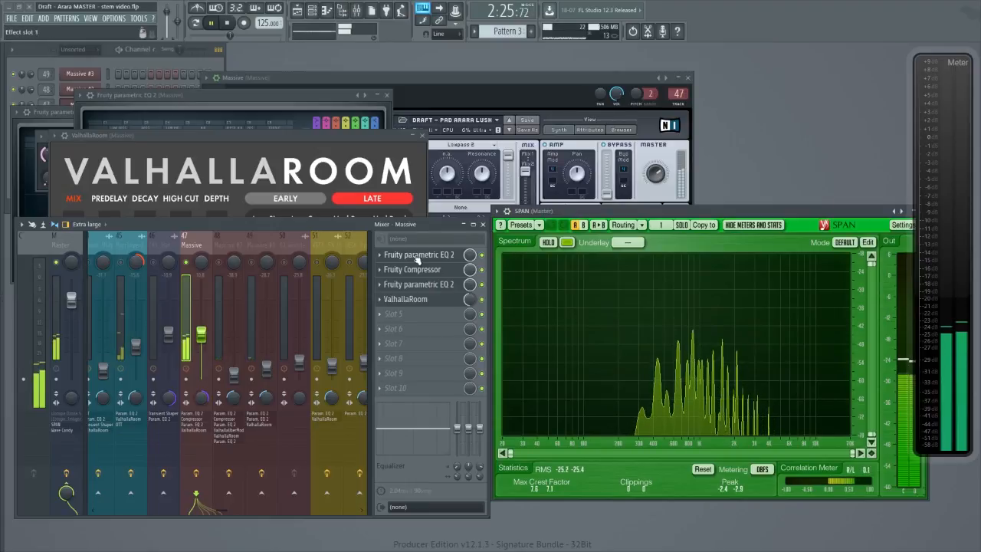
Open the Massive #2 notes of Pattern 5 in the piano roll and stop playback.
key("F5")
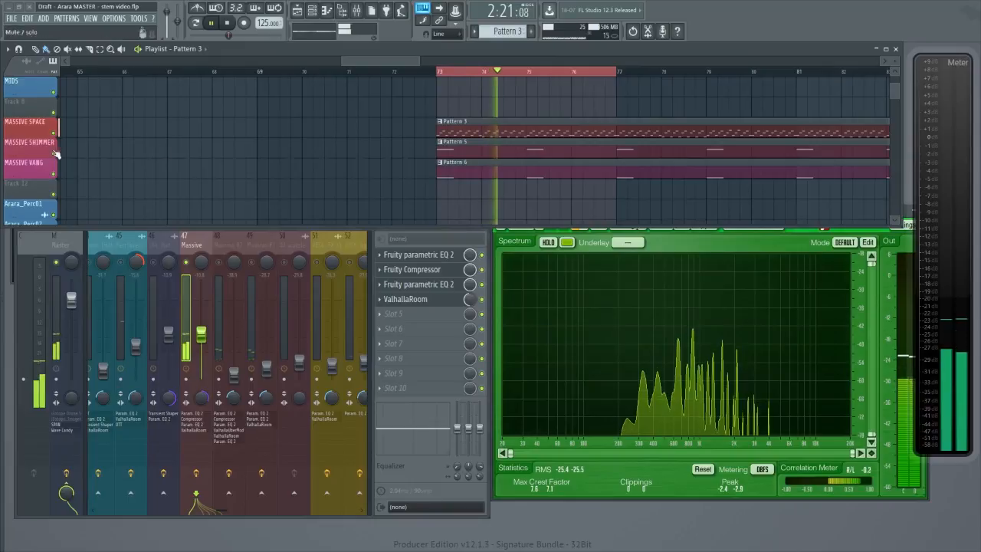
left_click(454, 152)
key("F5")
key("F9")
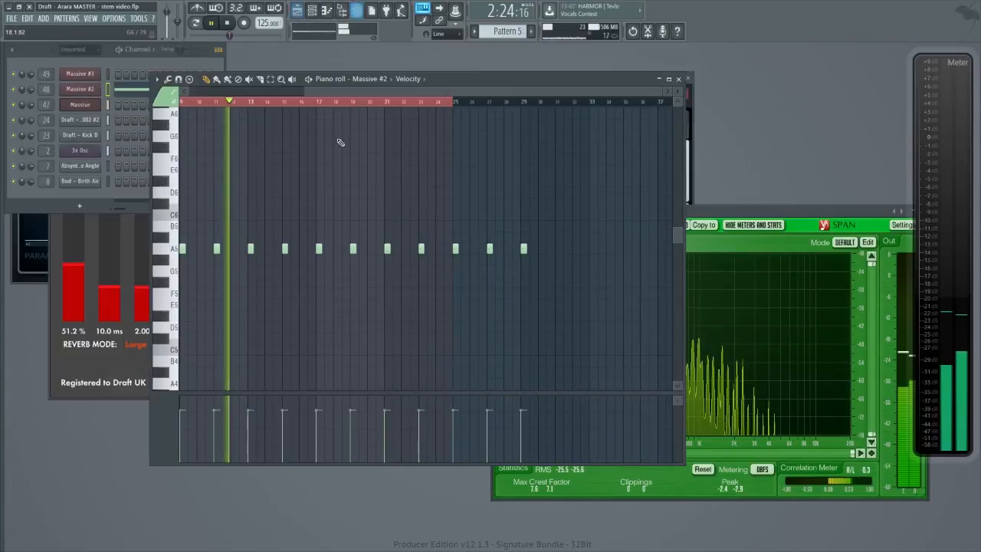
left_click_drag(443, 80, 528, 66)
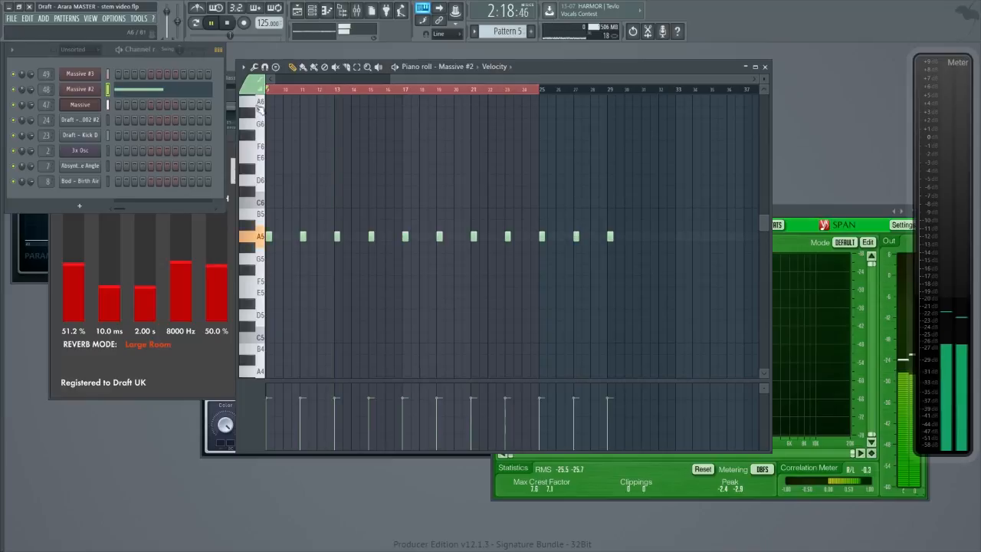
key("space")
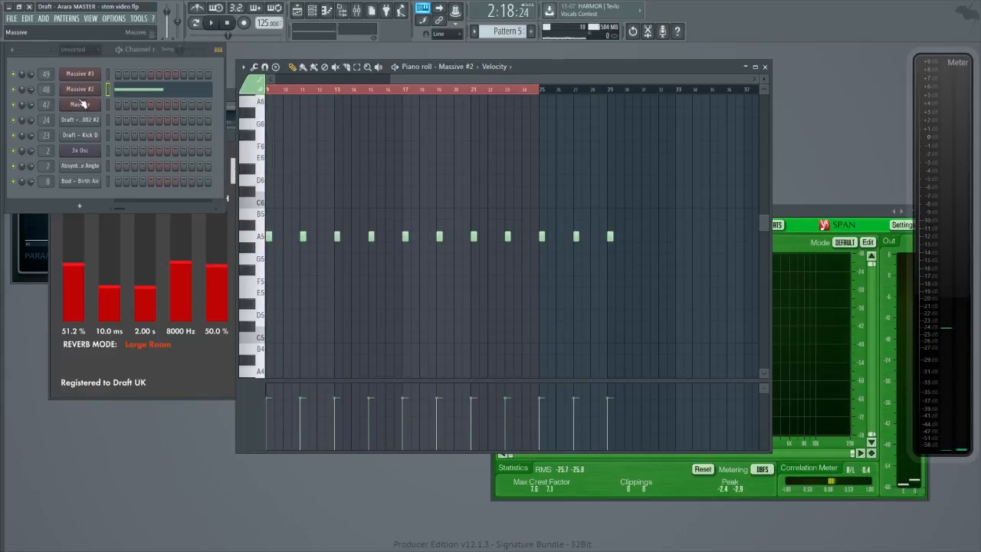
Open the Massive #2 synth, close the piano roll and place the synth window beside the channel list.
key("F5")
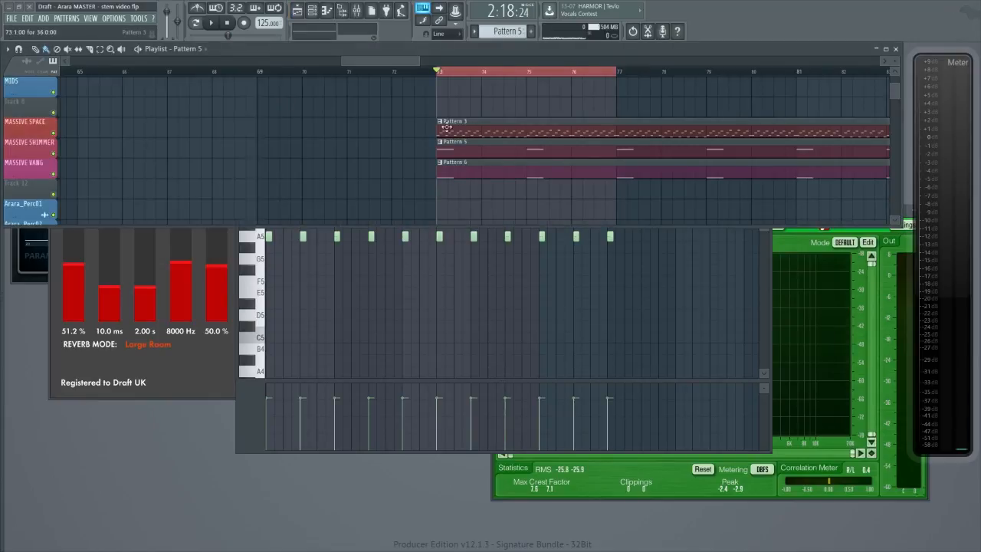
key("F5")
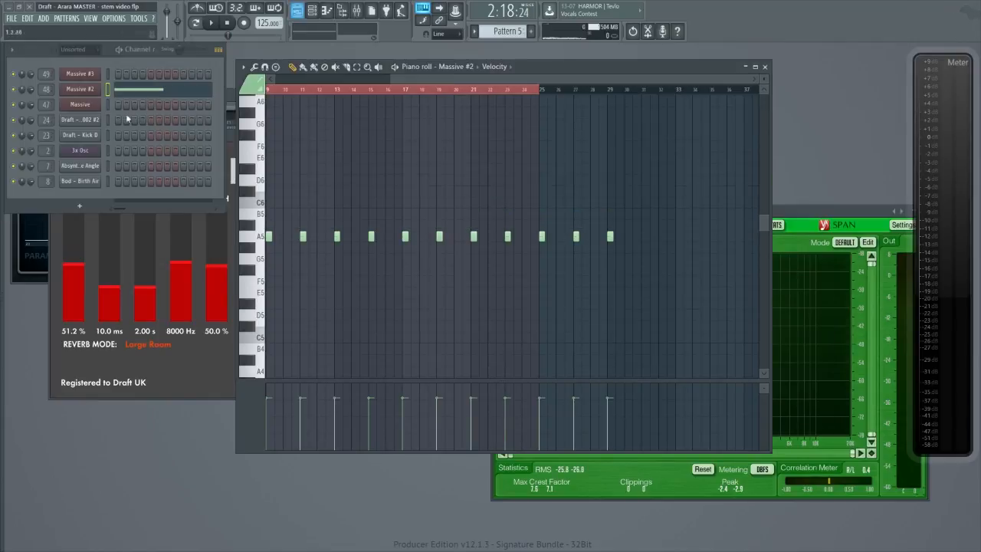
left_click(89, 94)
left_click_drag(357, 70, 421, 81)
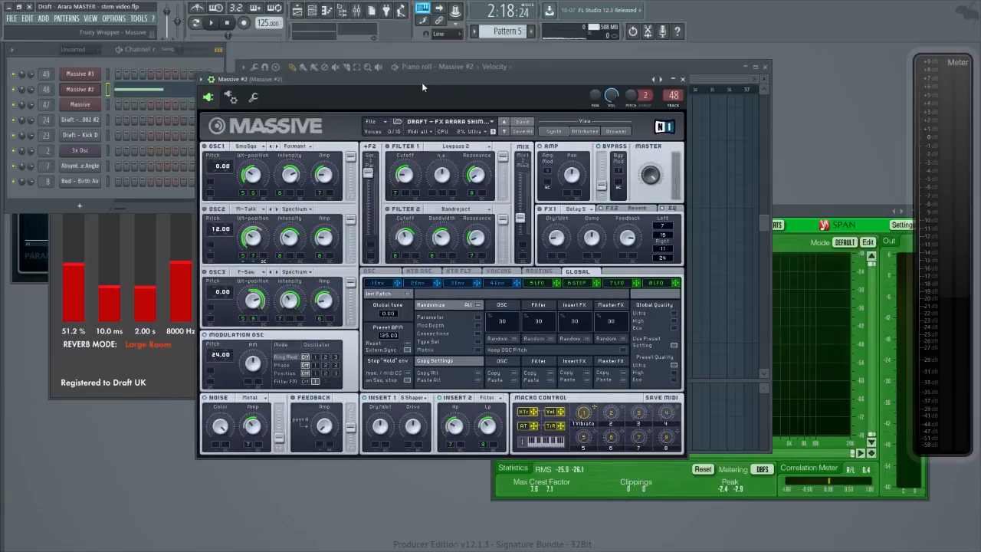
left_click(765, 68)
left_click_drag(515, 80, 535, 78)
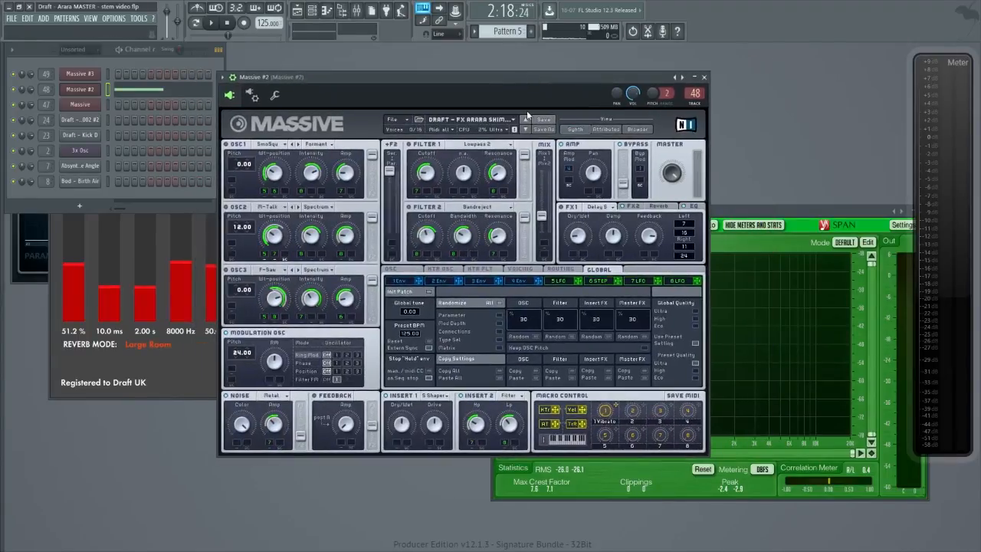
Solo the Massive #2 mixer track, bypass its effects and raise its volume fader.
key("F9")
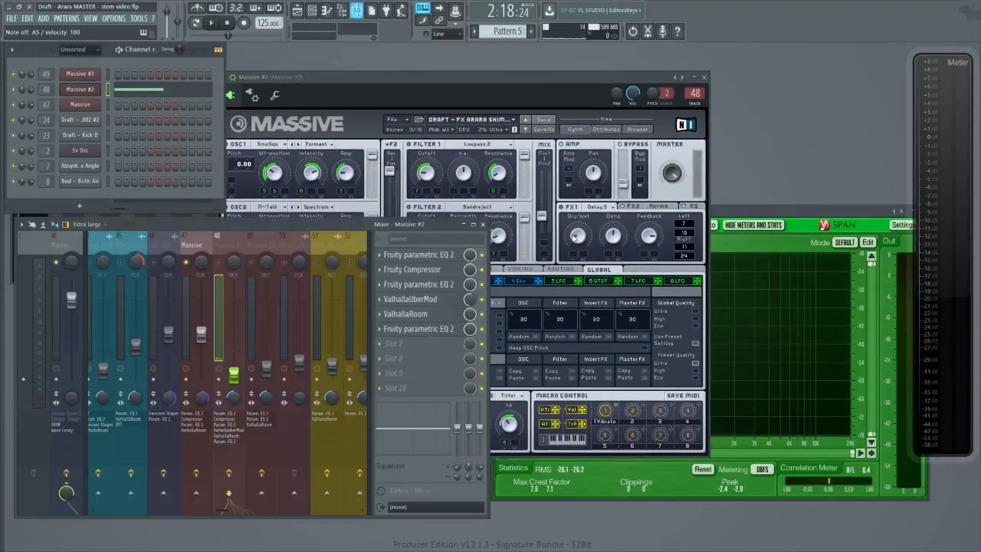
right_click(219, 262)
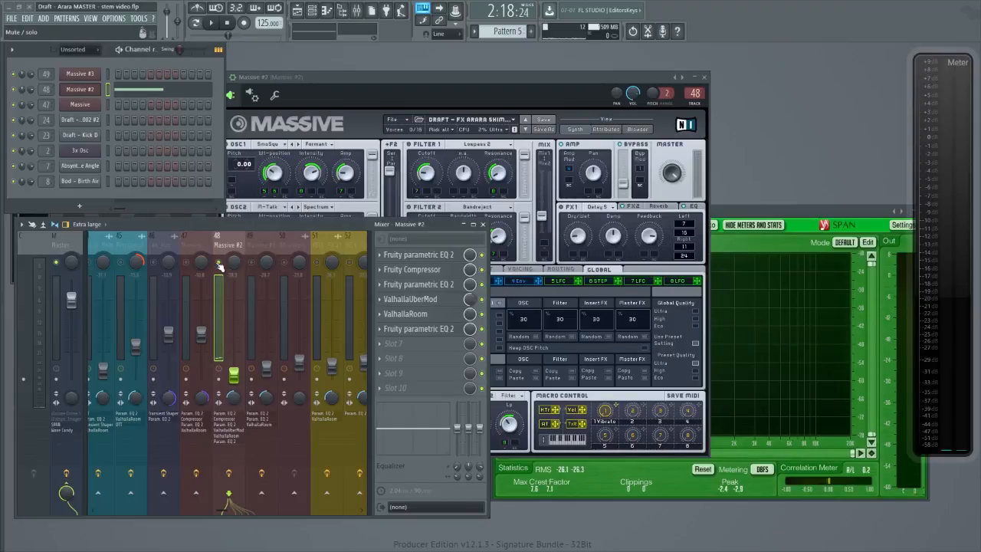
left_click_drag(234, 375, 236, 358)
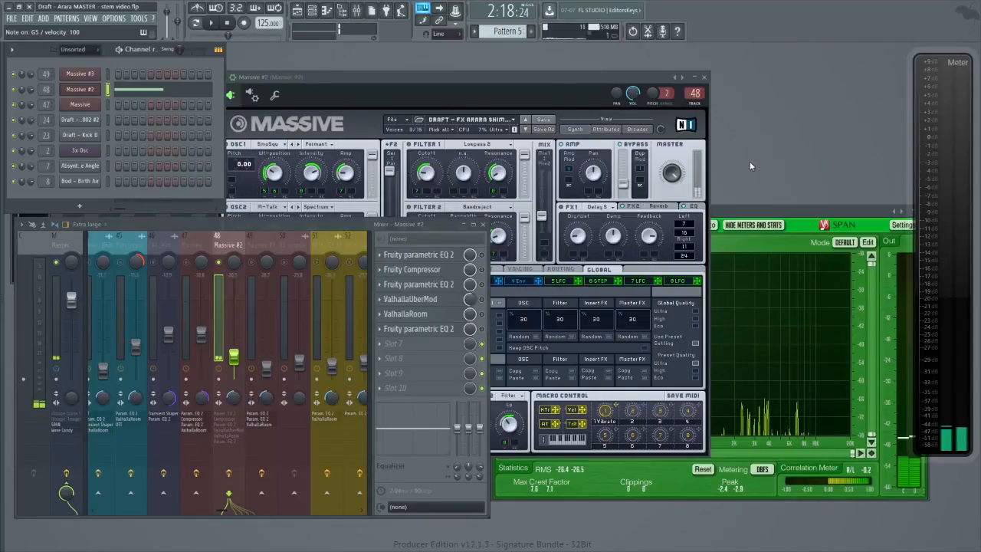
Bring Massive #2 to the front, hide the mixer and show the synth's 7 LFO settings.
left_click(513, 76)
key("F9")
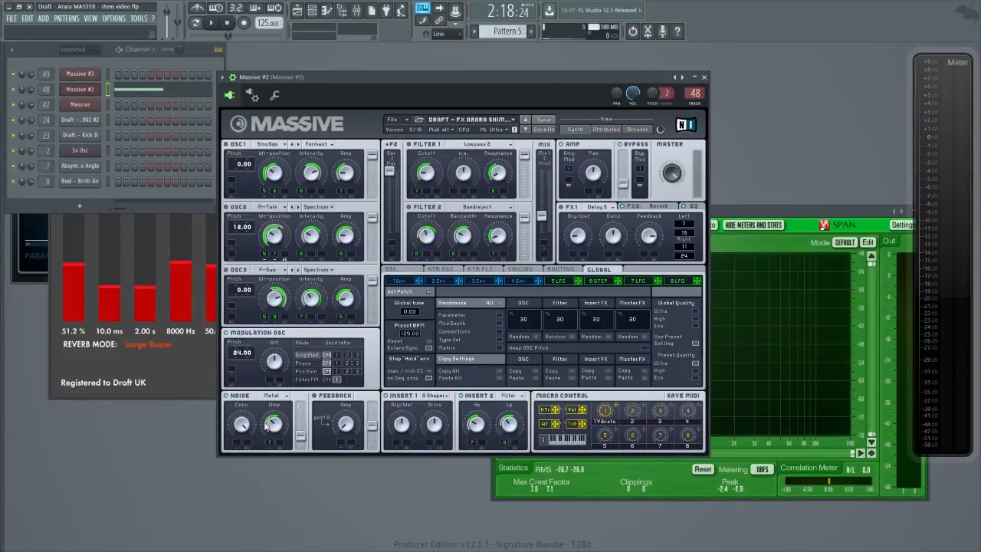
left_click(636, 280)
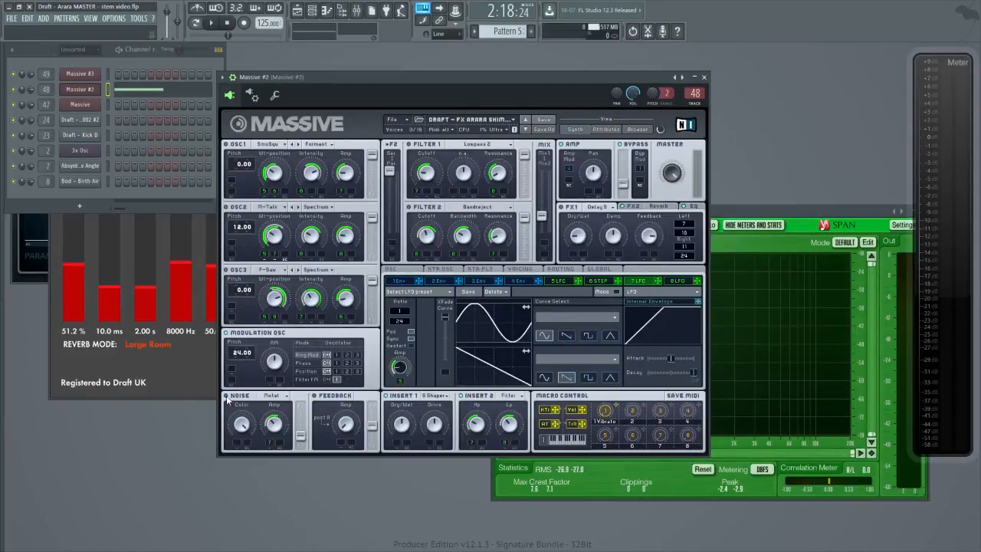
Audition Massive #2 with its noise color lowered to about 0.56, and return the color to 1.
left_click(182, 424)
key("b")
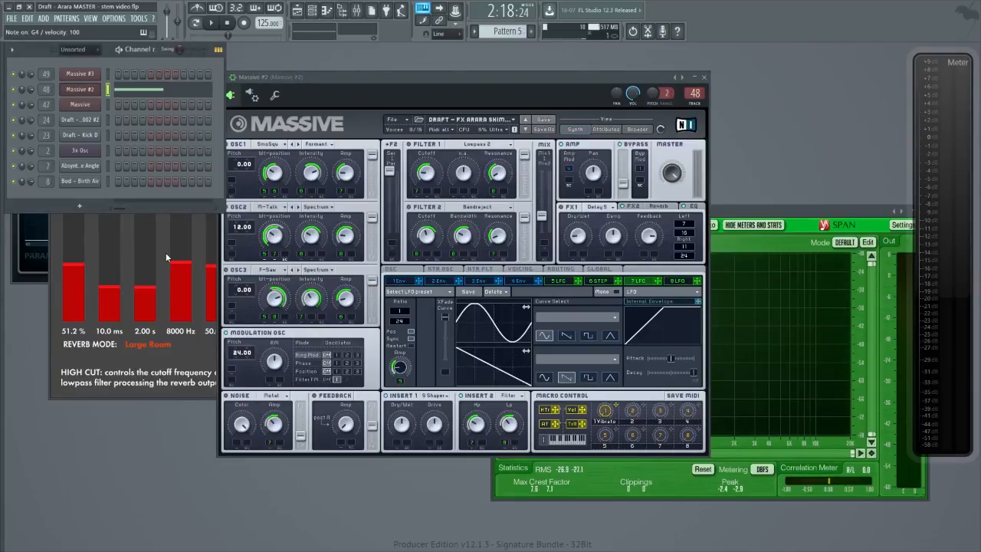
key("t")
left_click(188, 428)
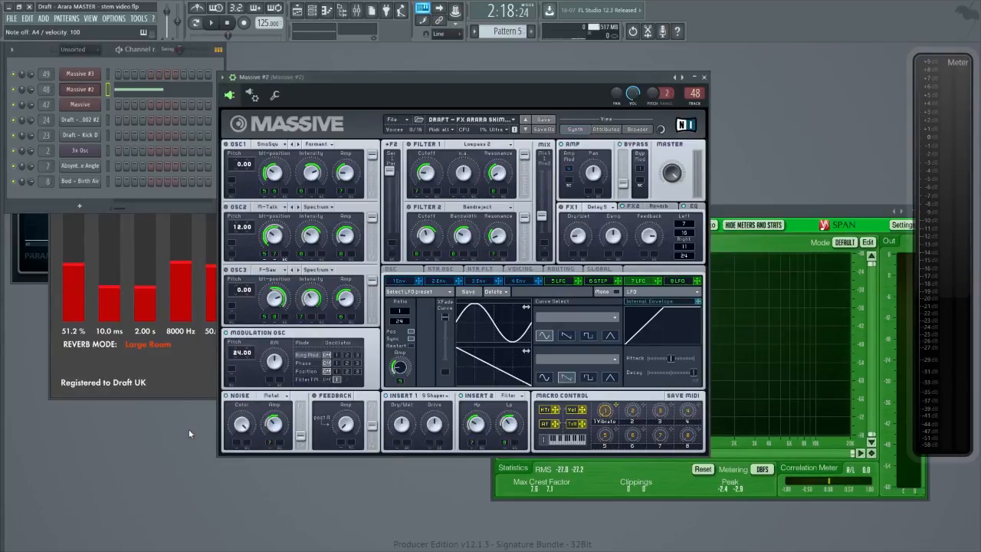
left_click(241, 424)
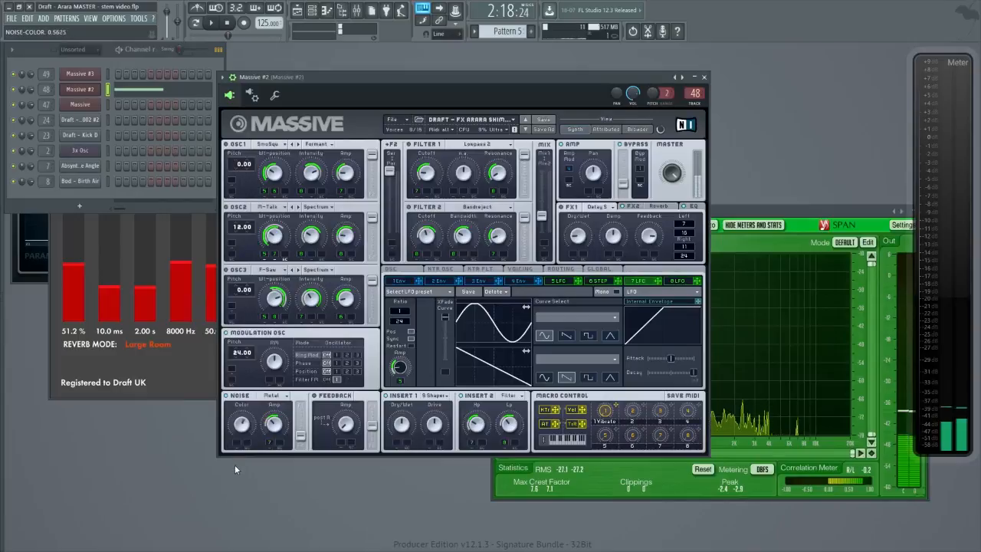
left_click_drag(236, 484, 228, 403)
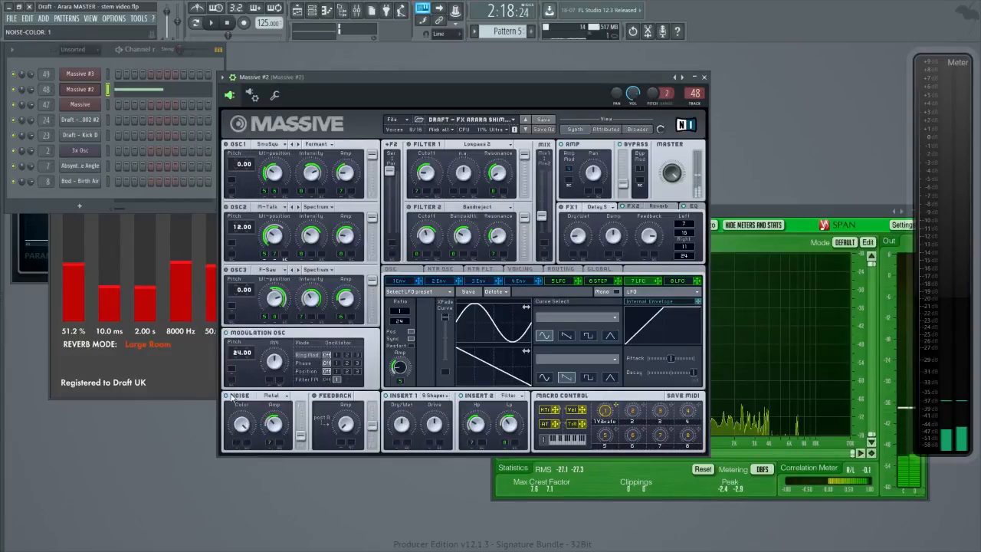
Play single notes on Massive #2 to audition the dry sound without its mixer effects.
left_click(184, 442)
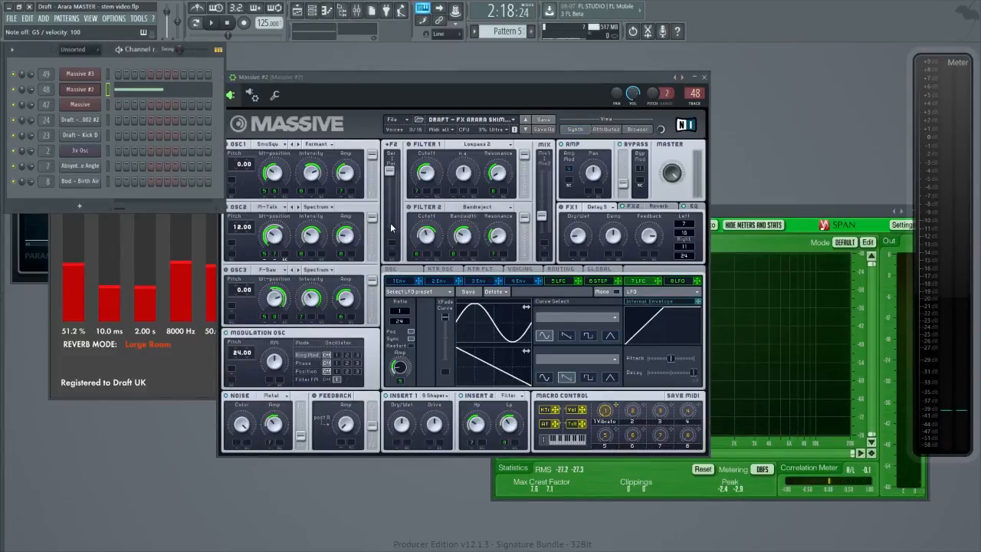
left_click(410, 205)
left_click(765, 156)
key("n")
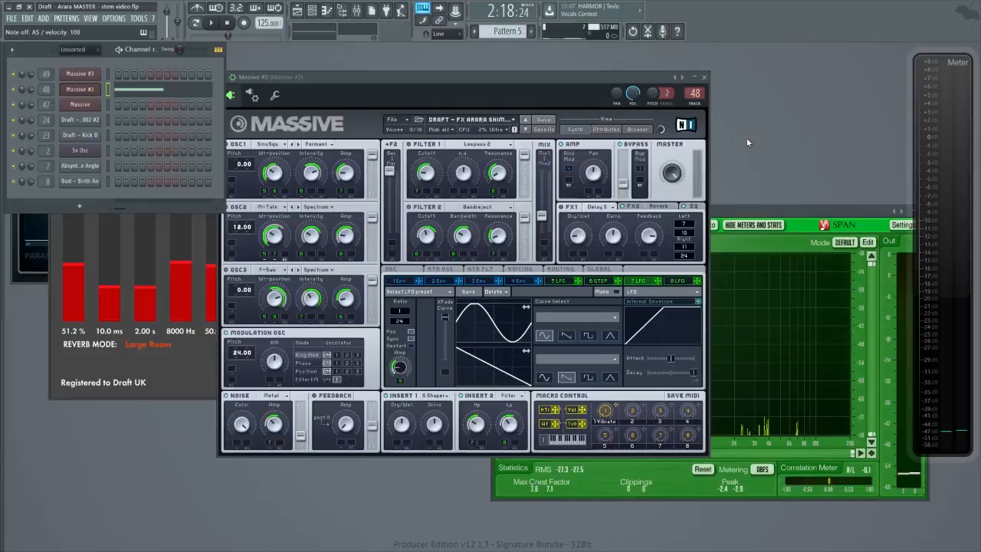
Re-enable Massive #2's first EQ, Fruity Compressor, second EQ and ValhallaUberMod one by one in the mixer while playing notes.
key("F9")
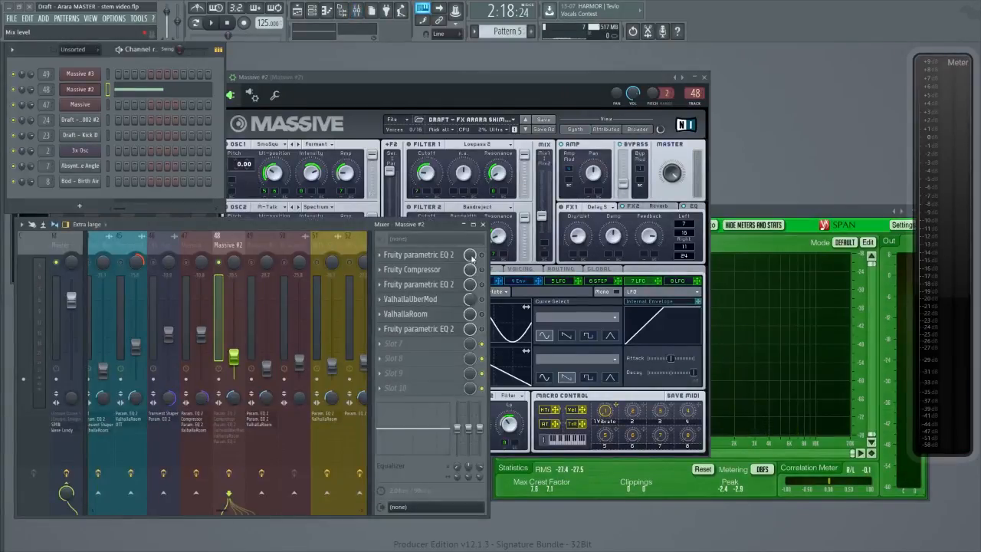
key("n")
left_click(481, 256)
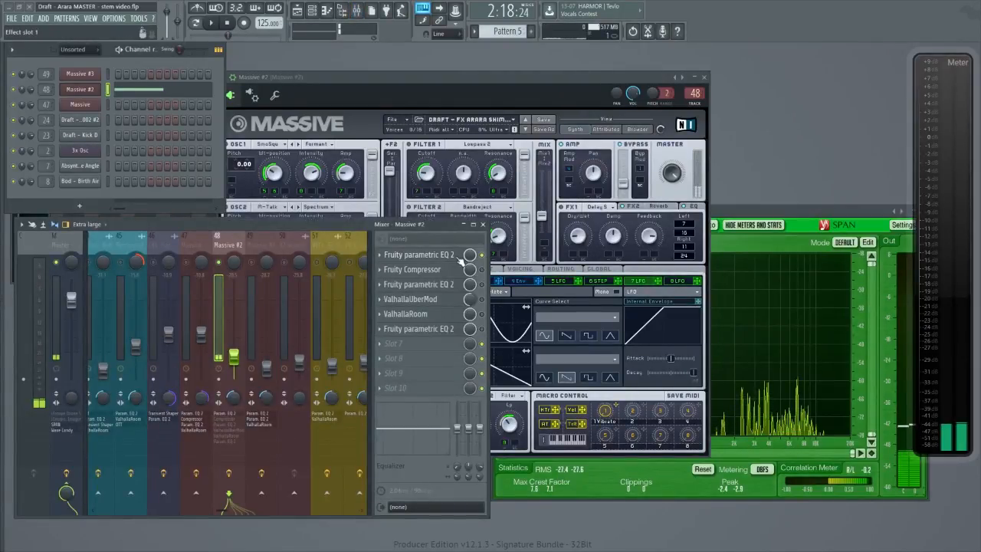
left_click(482, 269)
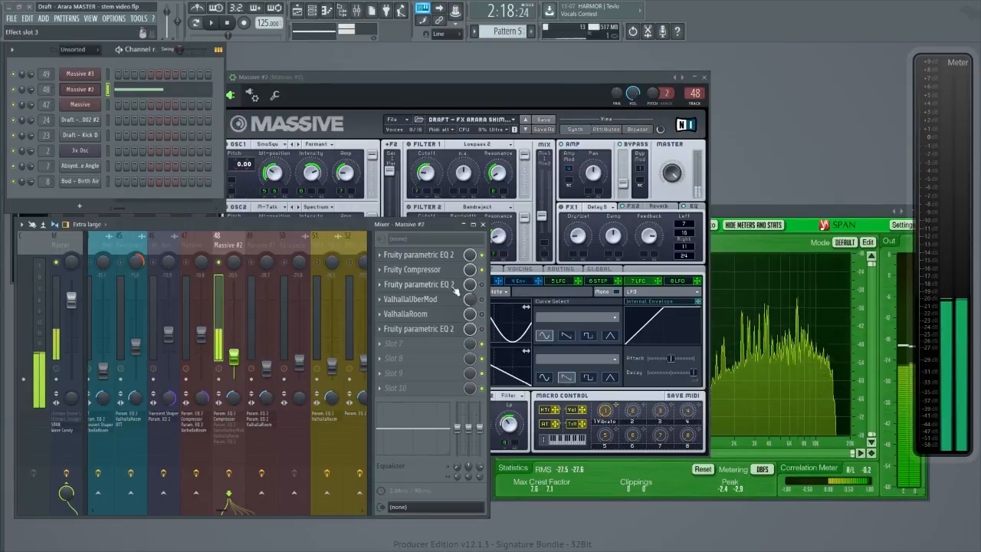
left_click(481, 285)
left_click(481, 299)
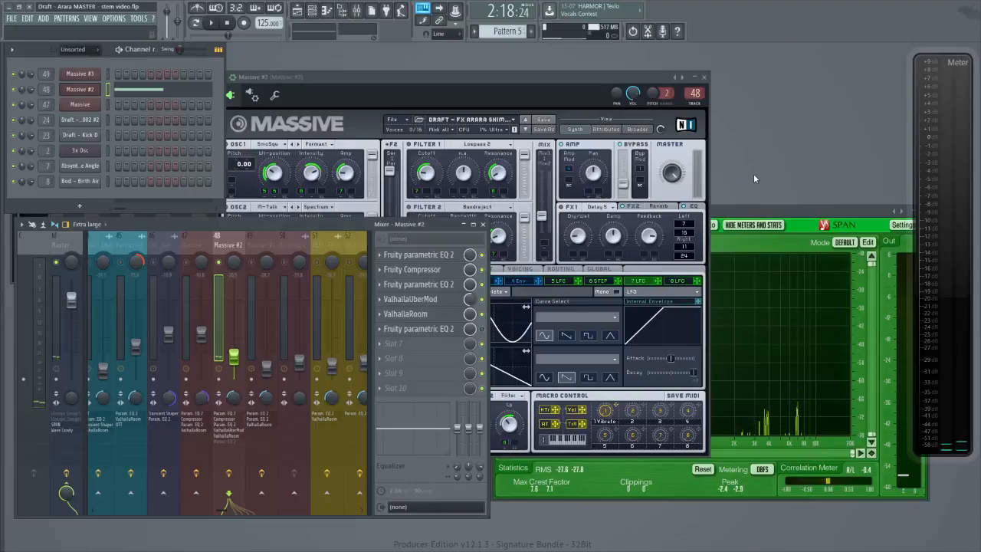
Show Massive #2's ValhallaRoom settings, and enable and open the last Fruity parametric EQ 2 in its effect chain.
left_click(453, 315)
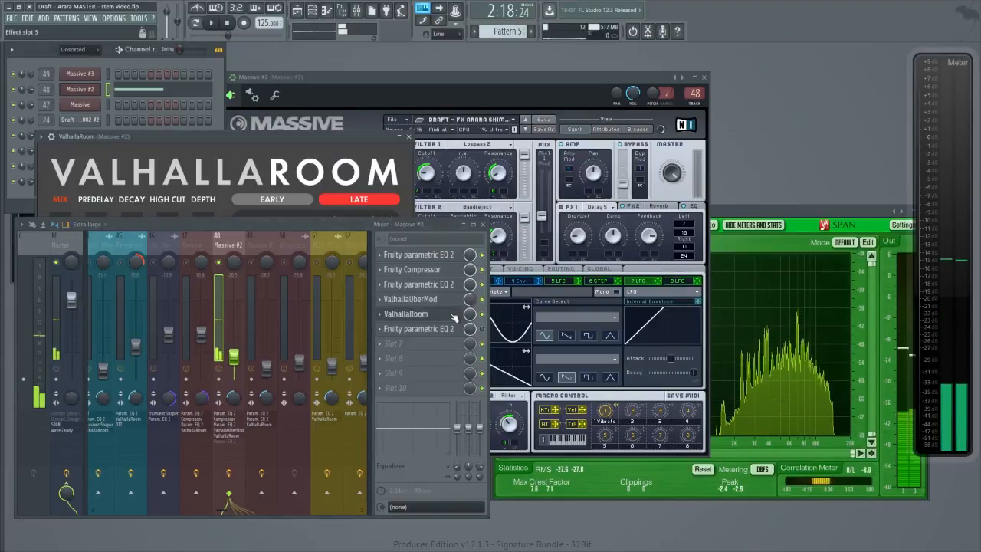
left_click_drag(243, 224, 628, 291)
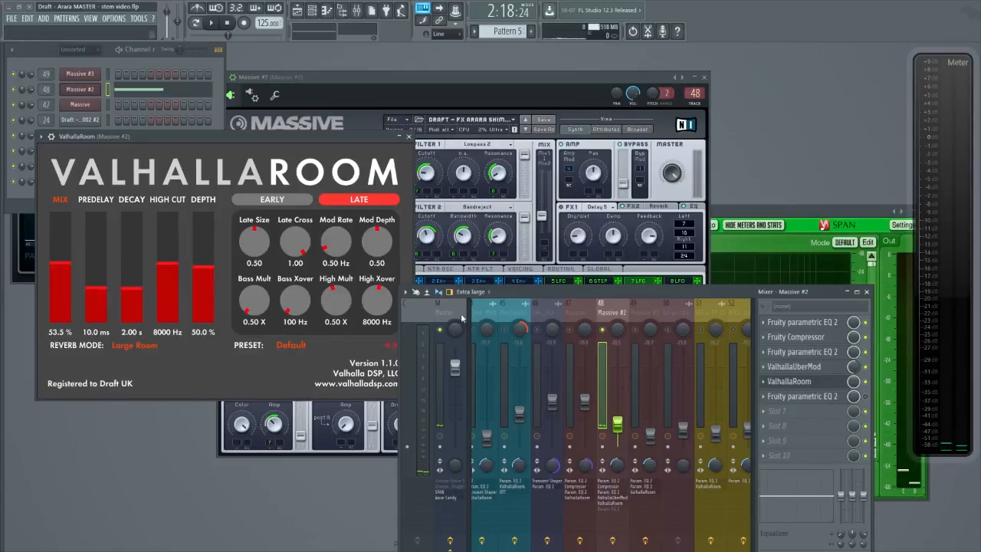
left_click(851, 397)
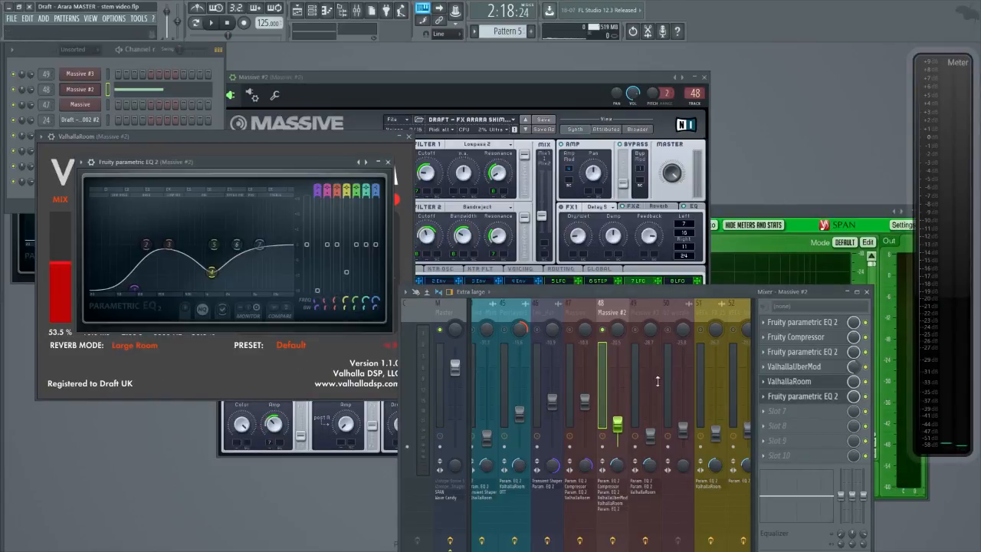
key("F6")
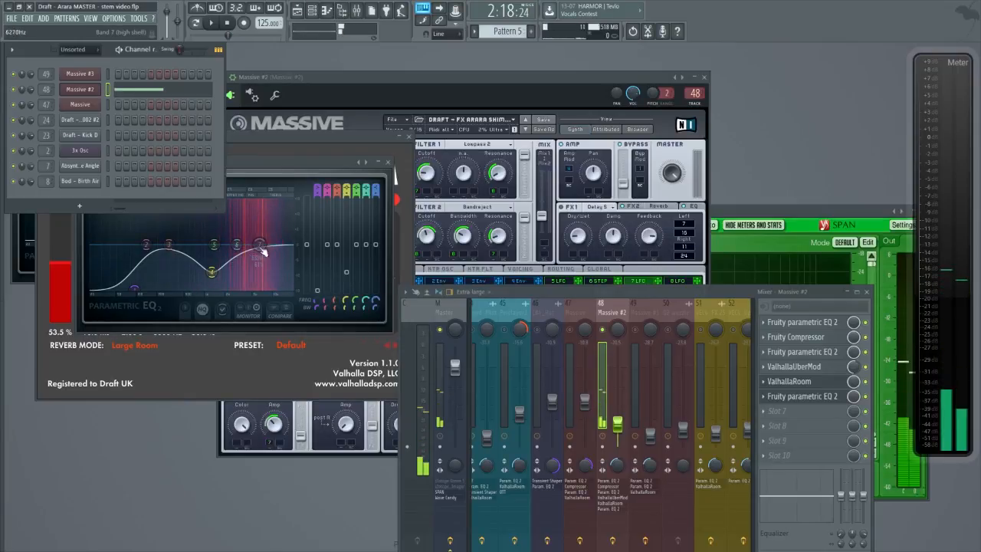
Play the three Massive patterns together from bar 73 in the playlist and slightly lower Massive #2's mixer volume.
key("F5")
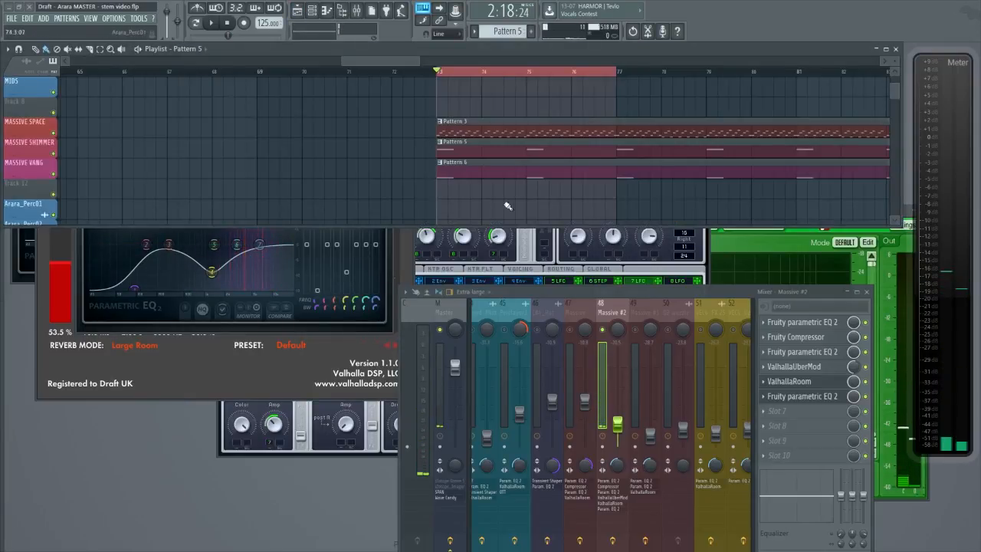
key("space")
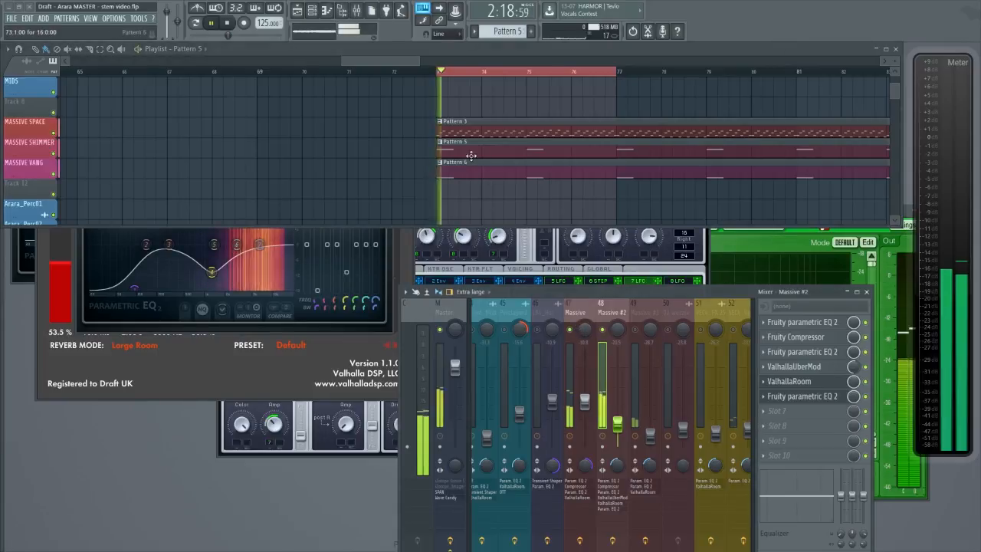
left_click_drag(626, 425, 626, 433)
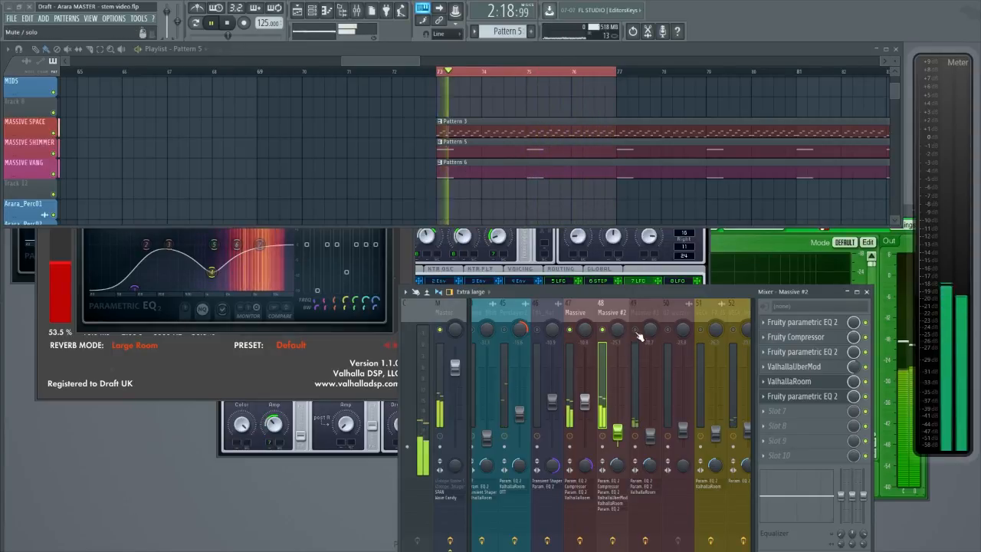
key("space")
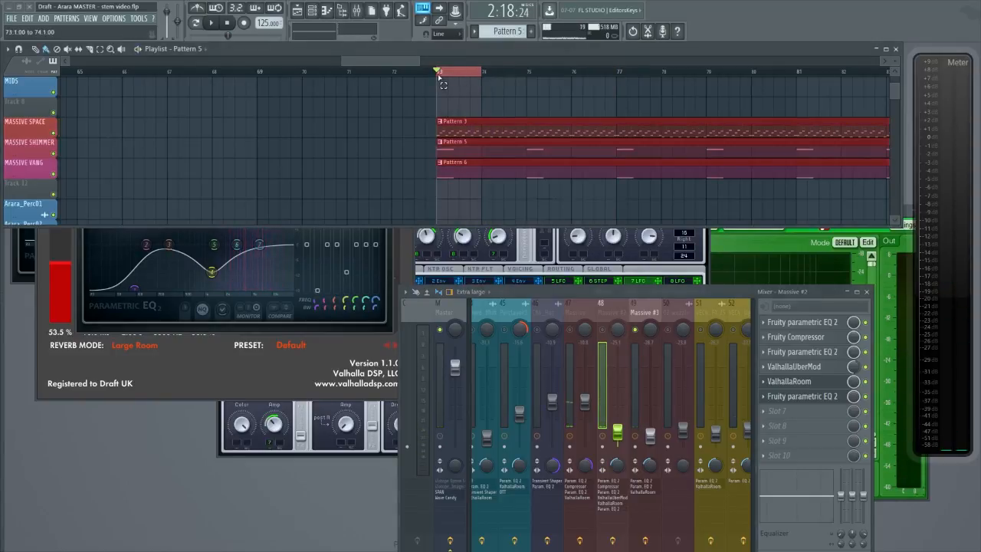
Audition the soloed Massive #3 channel over bar 73 and open its Massive synth with the mixer hidden.
key("space")
key("F5")
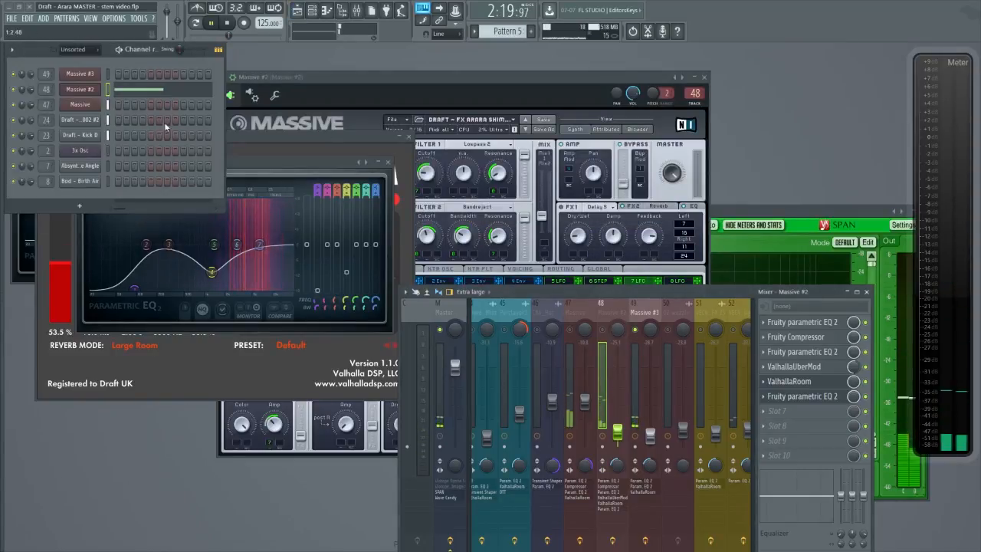
left_click(79, 74)
left_click_drag(398, 72, 464, 77)
key("F9")
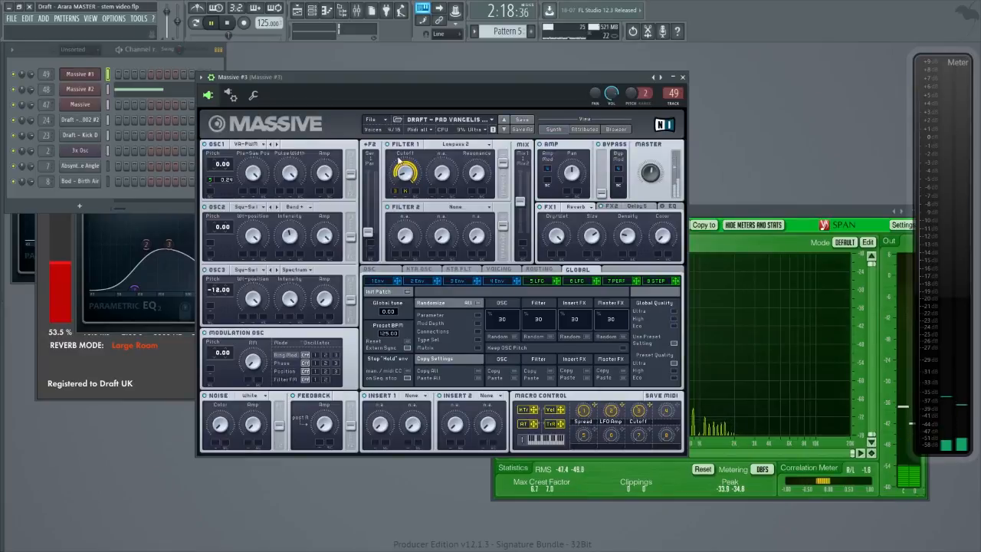
left_click(719, 141)
key("space")
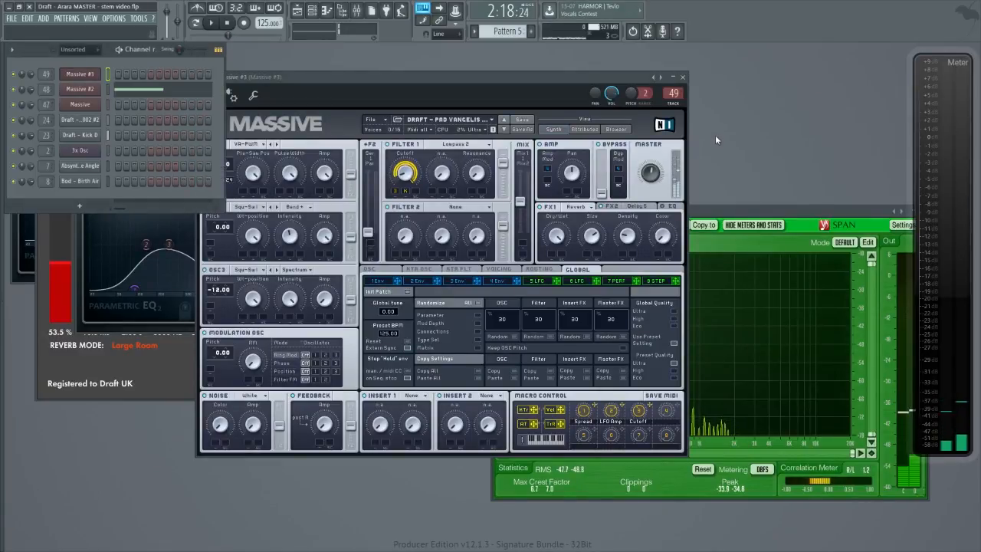
Play notes and the pattern on Massive #3 while showing its FX1 reverb and FX2 delay settings.
key("n")
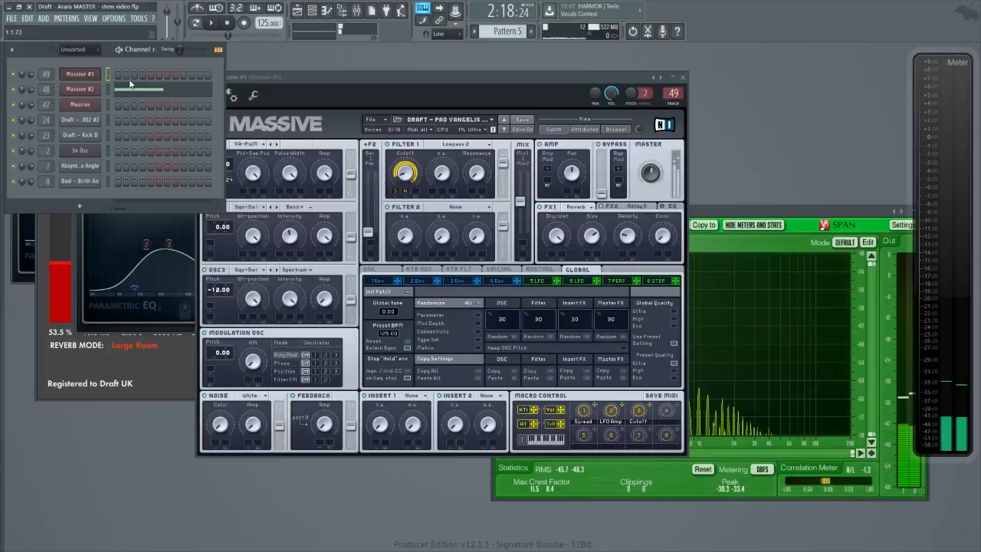
left_click_drag(340, 79, 363, 81)
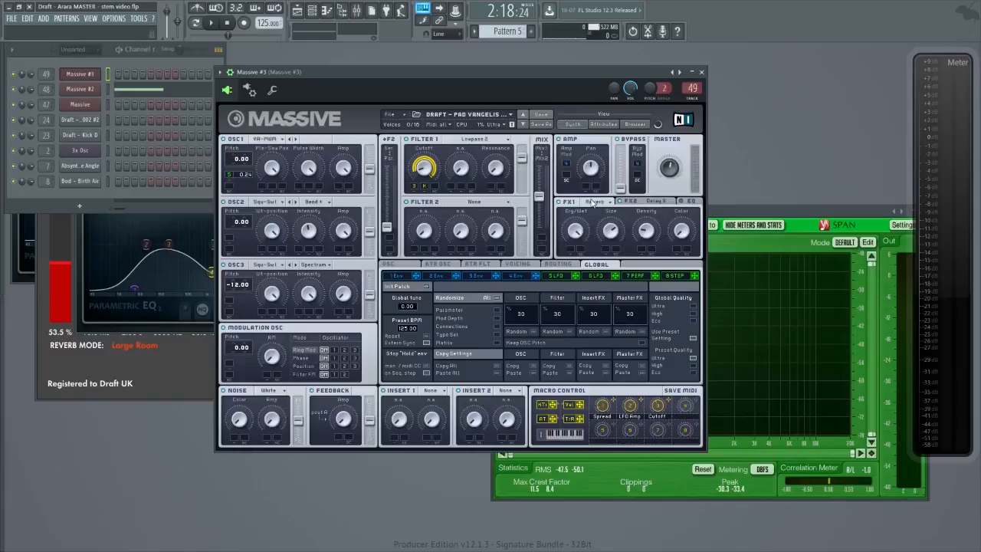
key("space")
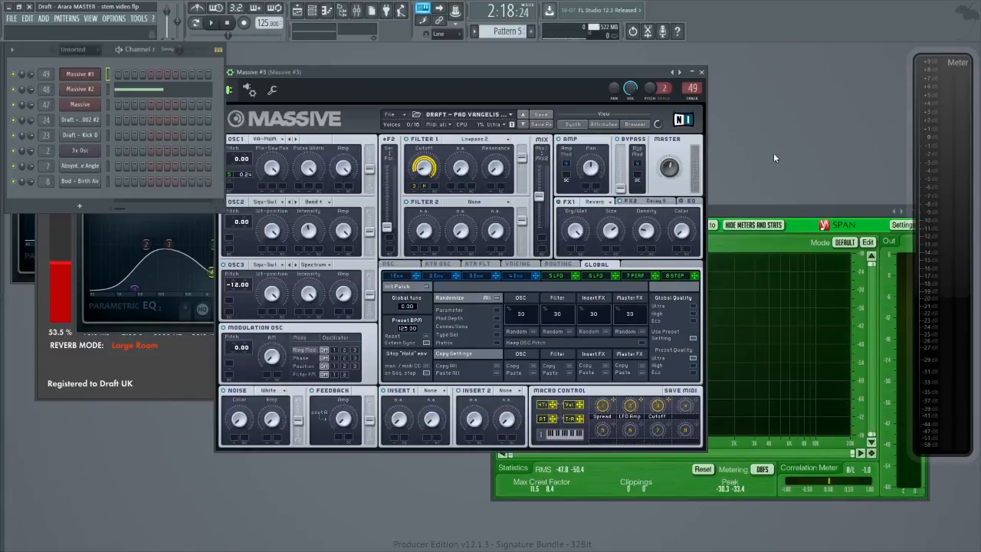
key("space")
left_click(648, 203)
left_click(648, 203)
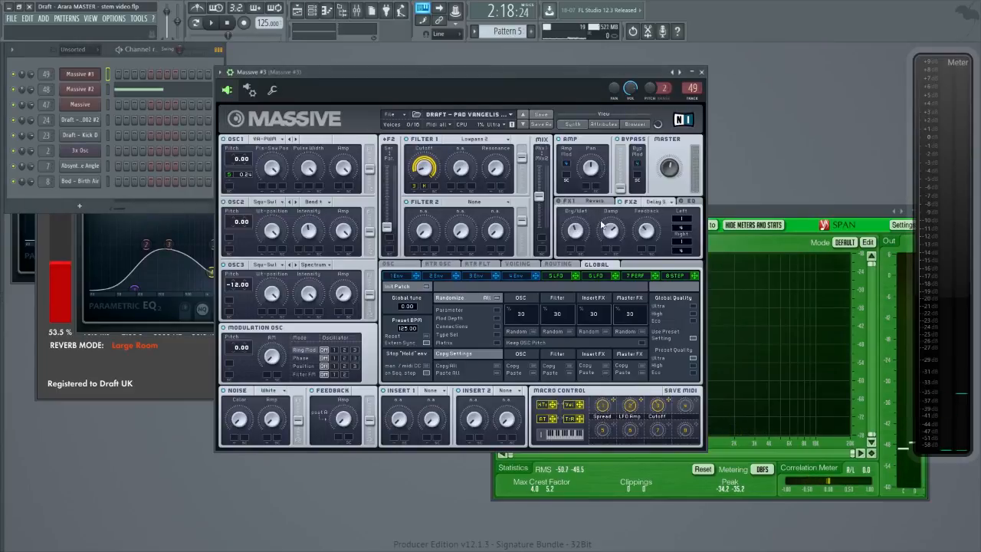
left_click(571, 201)
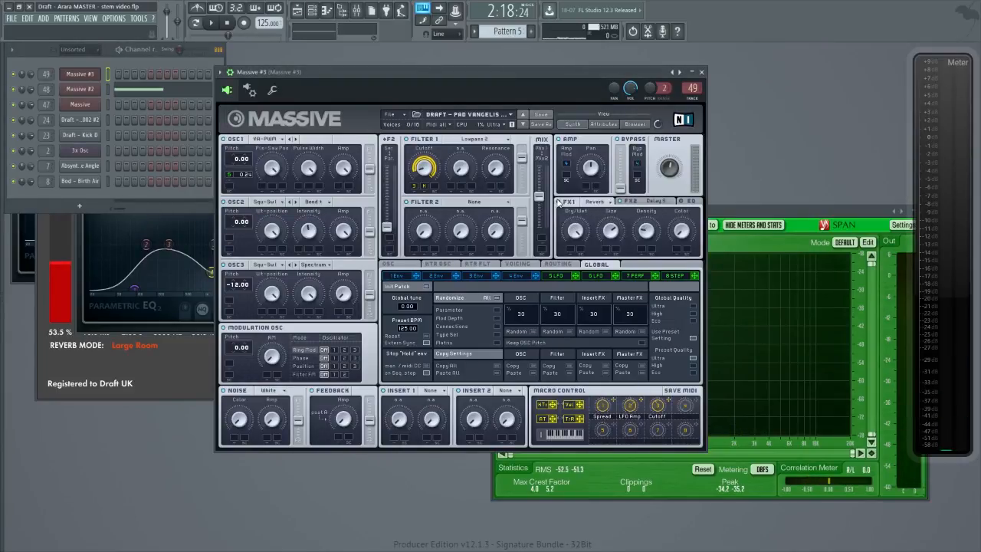
key("space")
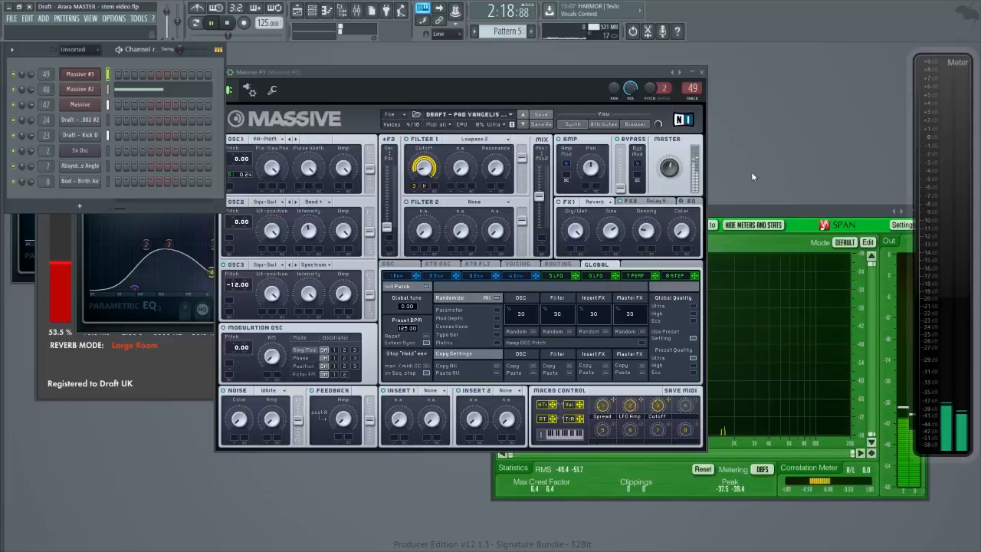
key("space")
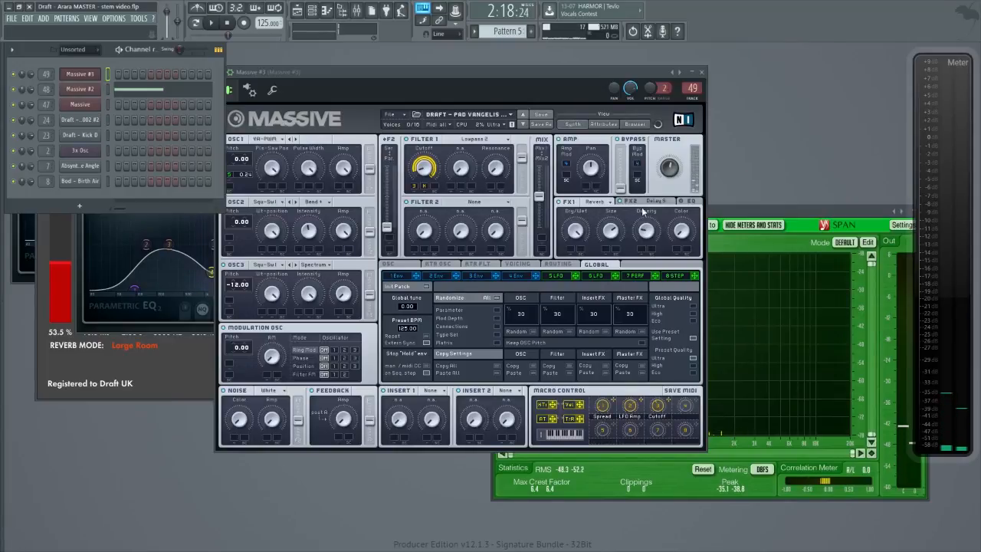
Show Massive #3's Voicing settings and set its Spread macro to about 0.09 while the pattern plays.
left_click(517, 264)
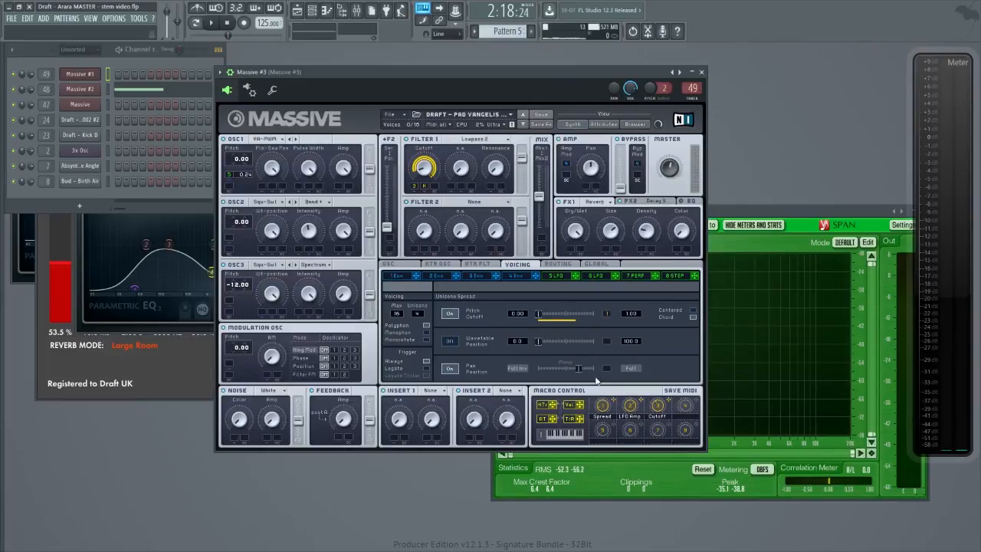
key("space")
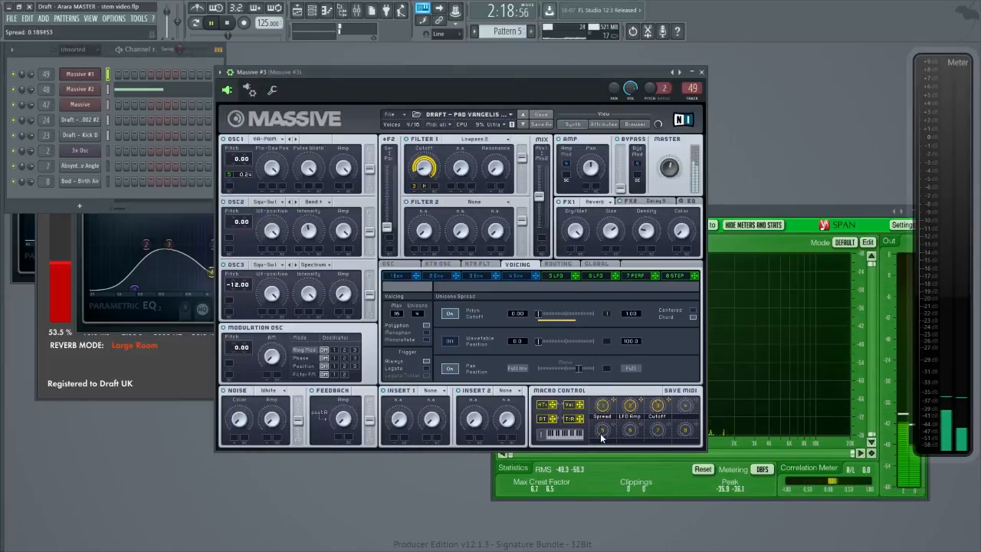
left_click_drag(604, 406, 606, 415)
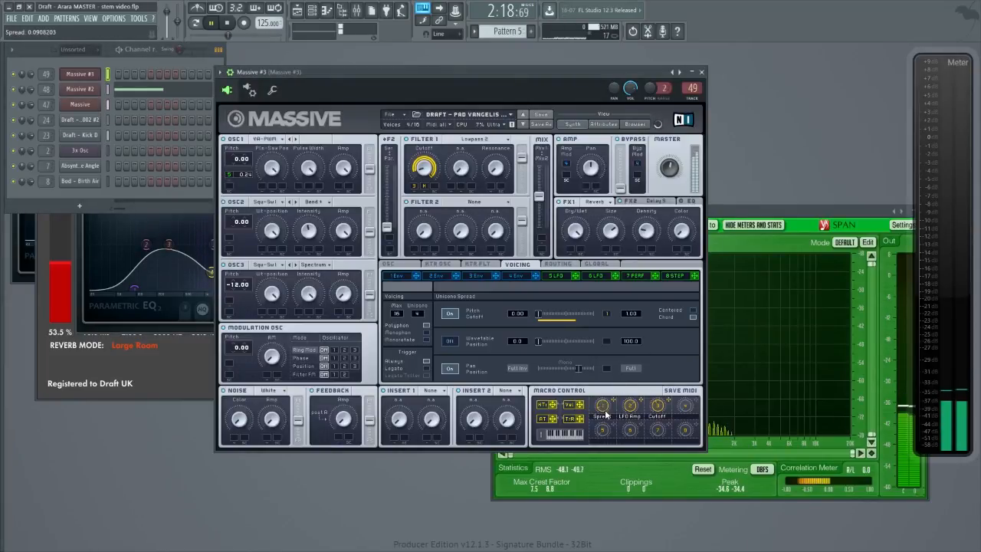
key("space")
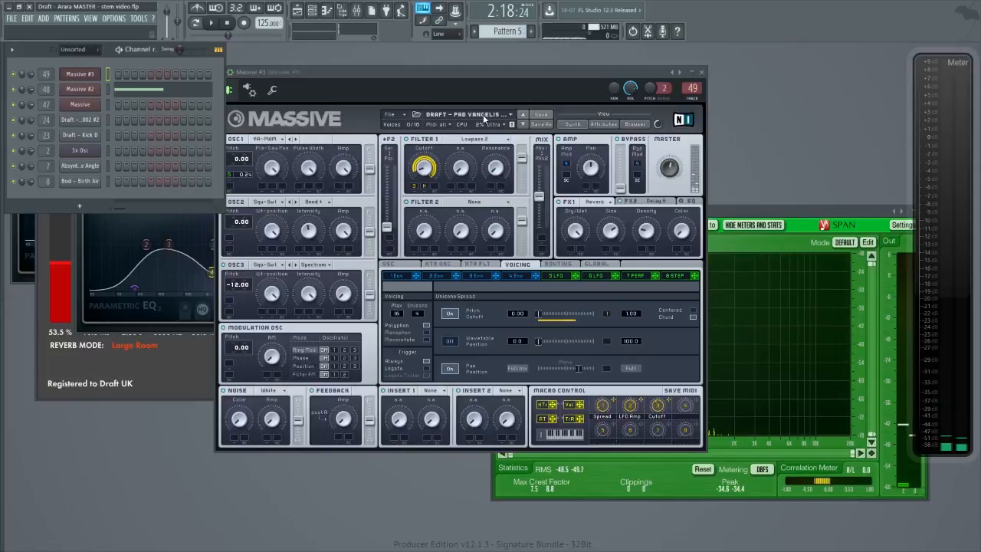
Open the first Fruity parametric EQ 2 on Massive #3's mixer track and minimize the Massive synth window.
key("F9")
left_click_drag(586, 294, 386, 157)
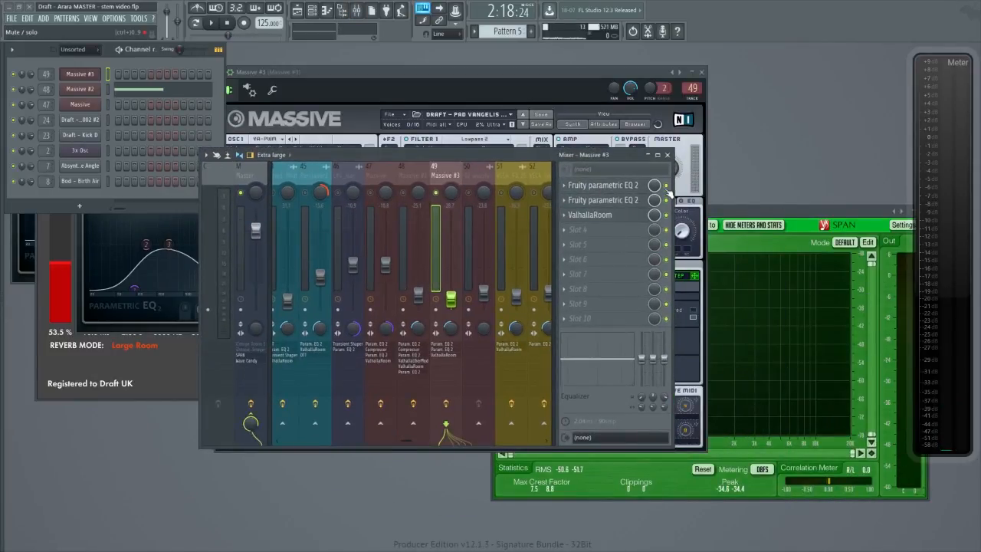
left_click(634, 201)
left_click_drag(548, 161, 736, 160)
left_click(692, 72)
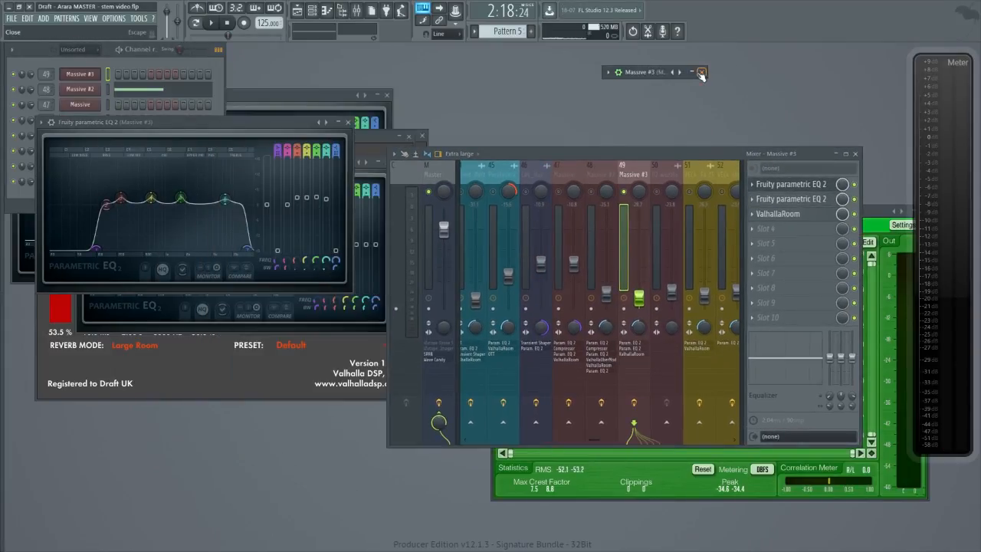
Play Massive #3 while showing its second Fruity parametric EQ 2 and its ValhallaRoom settings.
left_click(823, 199)
left_click(536, 85)
key("space")
left_click_drag(276, 163, 261, 228)
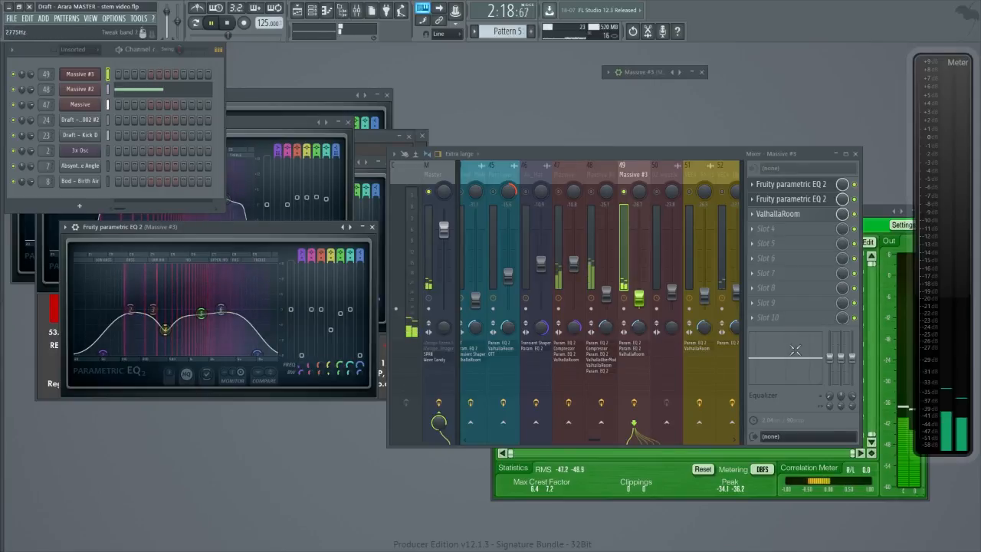
left_click(811, 216)
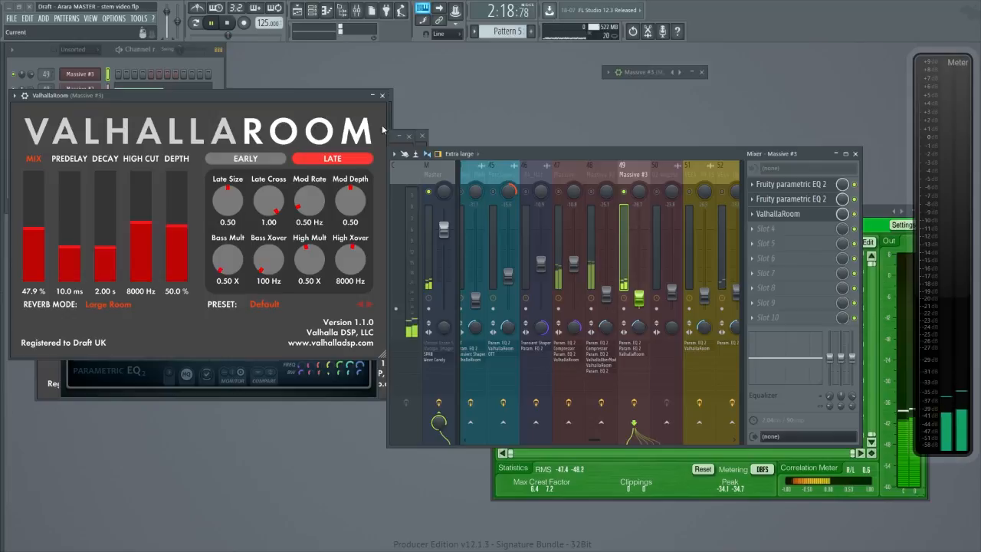
left_click(382, 98)
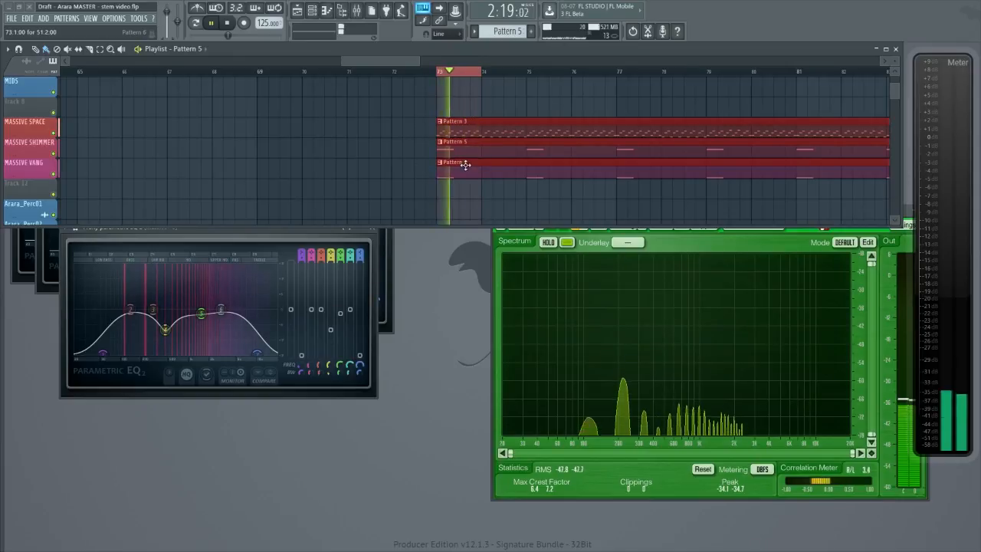
Close all open windows and open SPAN from the Master mixer track, arranged beside the mixer, to examine Massive #3's spectrum and correlation.
key("F5")
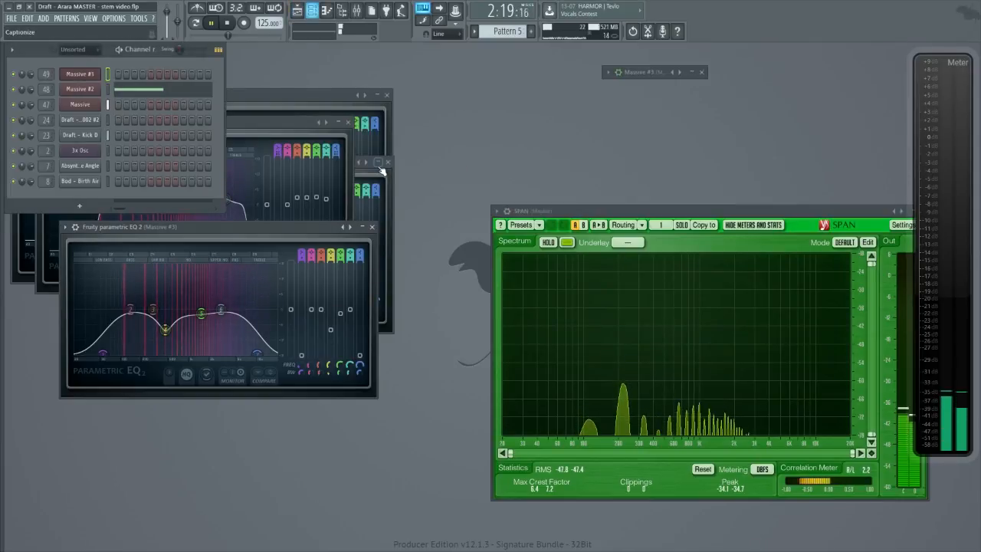
key("F6")
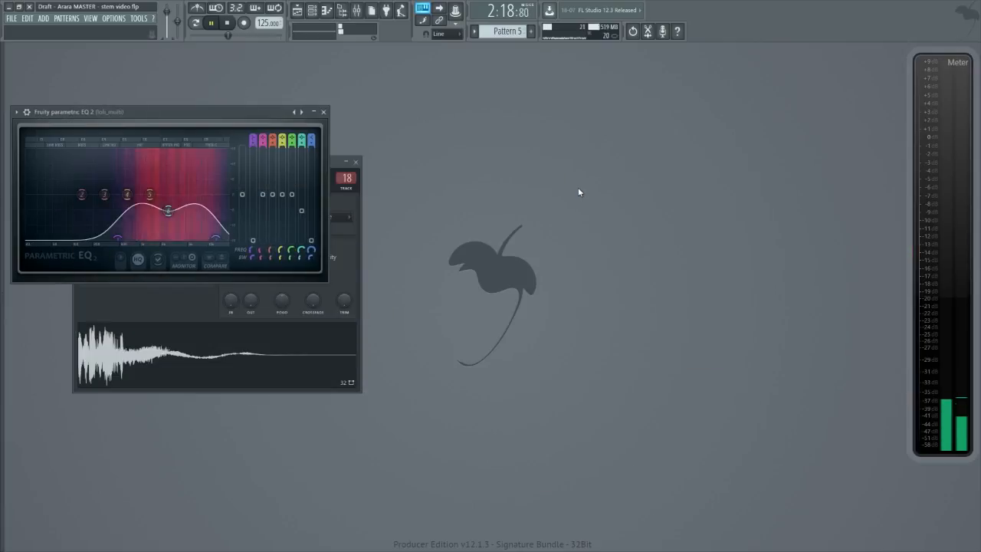
key("F12")
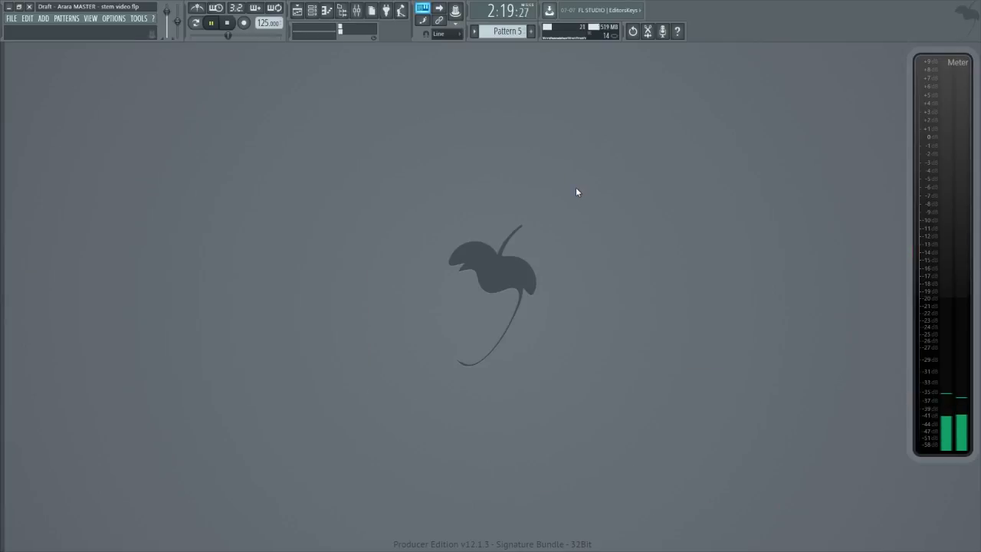
key("F9")
left_click(432, 177)
left_click_drag(486, 156, 272, 167)
left_click(537, 314)
left_click_drag(420, 166, 248, 152)
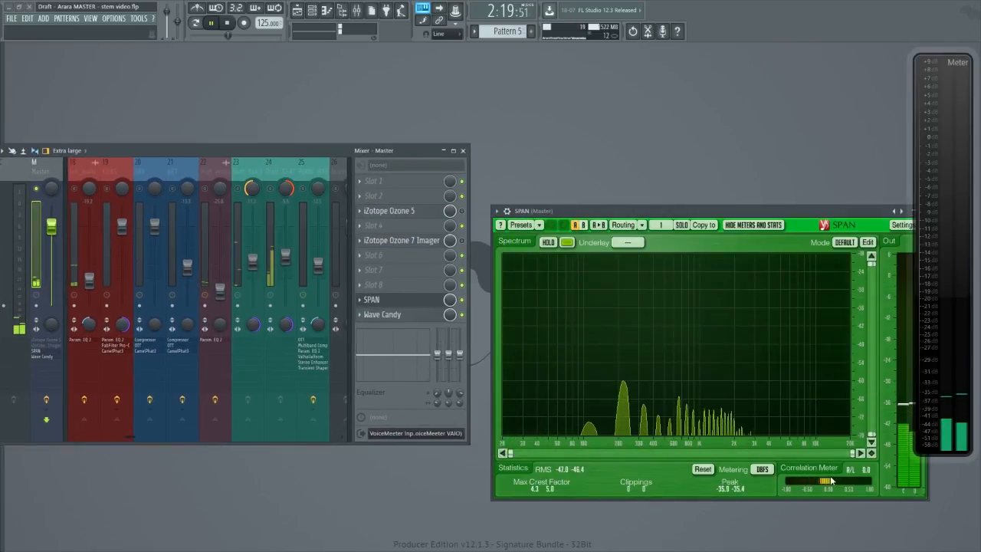
Bring the Massive and Massive #2 mixer tracks back in alongside Massive #3 and examine their combined correlation in SPAN.
left_click_drag(131, 440, 206, 437)
left_click(207, 327)
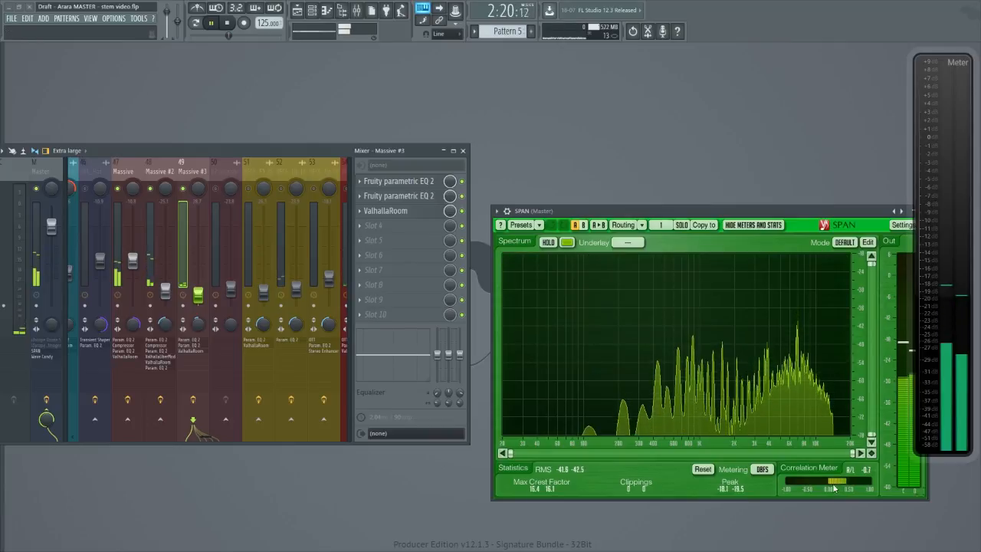
key("F9")
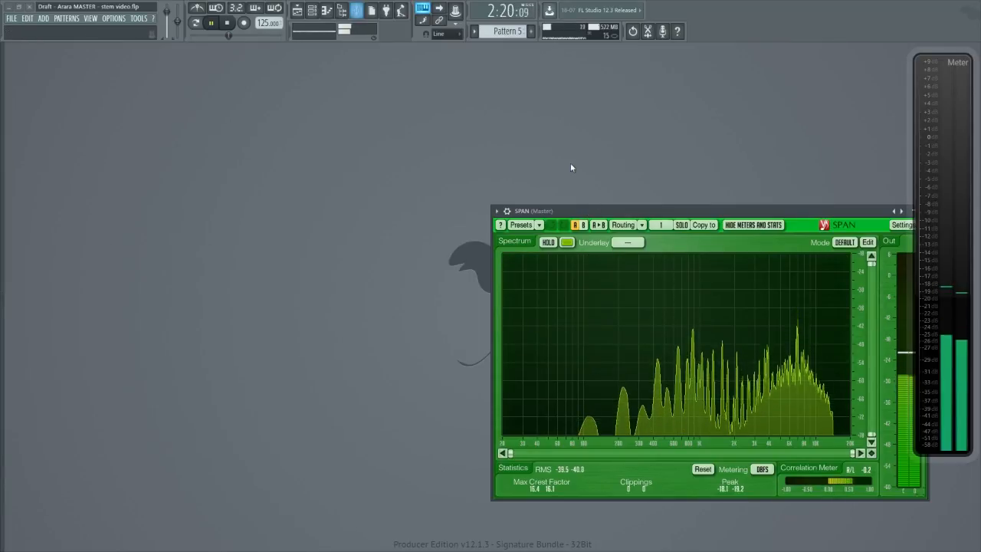
Clear the playlist's loop selection and play the Massive layers from bar 89, where Pattern 6 starts to rise.
key("F5")
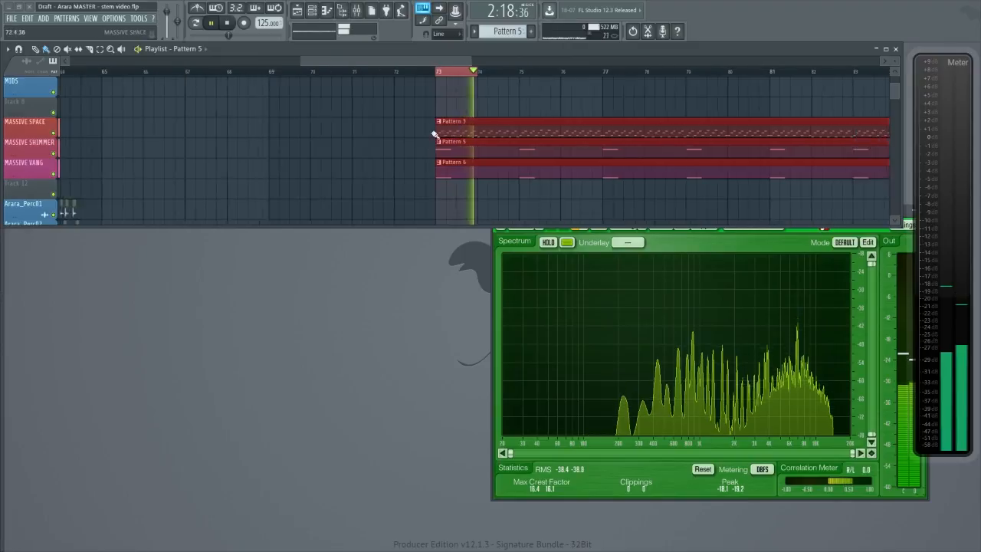
scroll(433, 136, "down", 4)
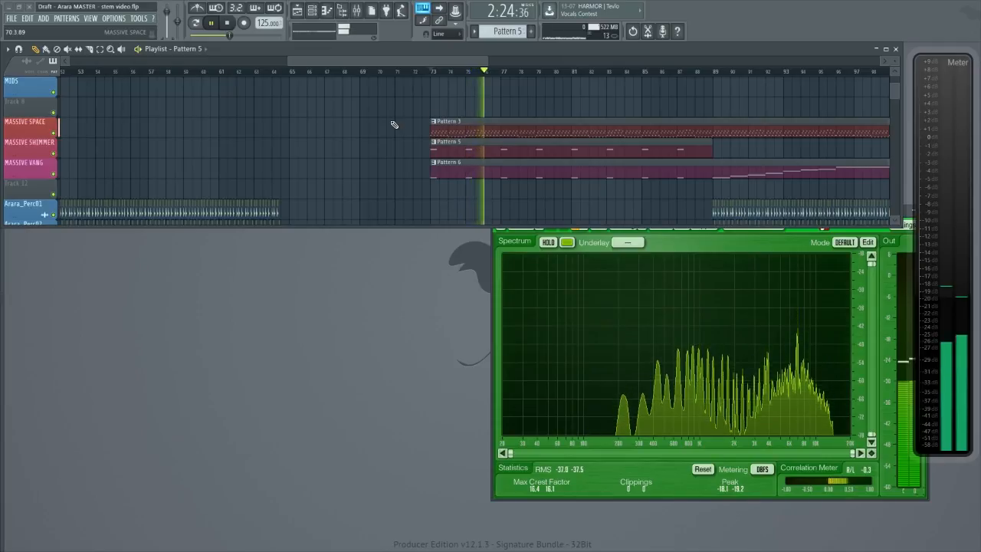
left_click(719, 73)
scroll(742, 96, "down", 5)
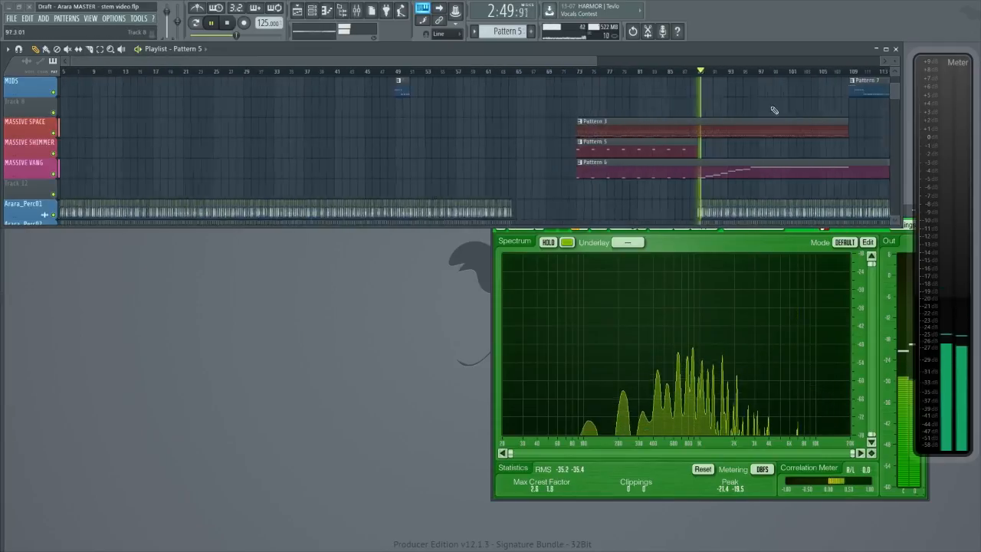
scroll(760, 123, "up", 4)
scroll(549, 175, "up", 1)
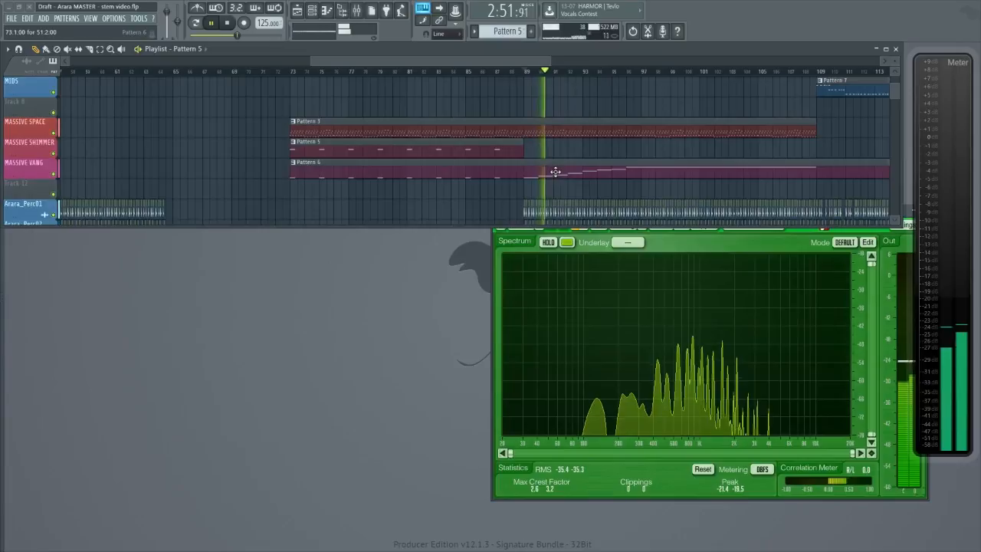
Enlarge the playlist tracks around the Massive patterns and raise Massive #3's mixer volume slightly during playback.
left_click_drag(894, 61, 894, 48)
scroll(699, 113, "down", 3)
key("F9")
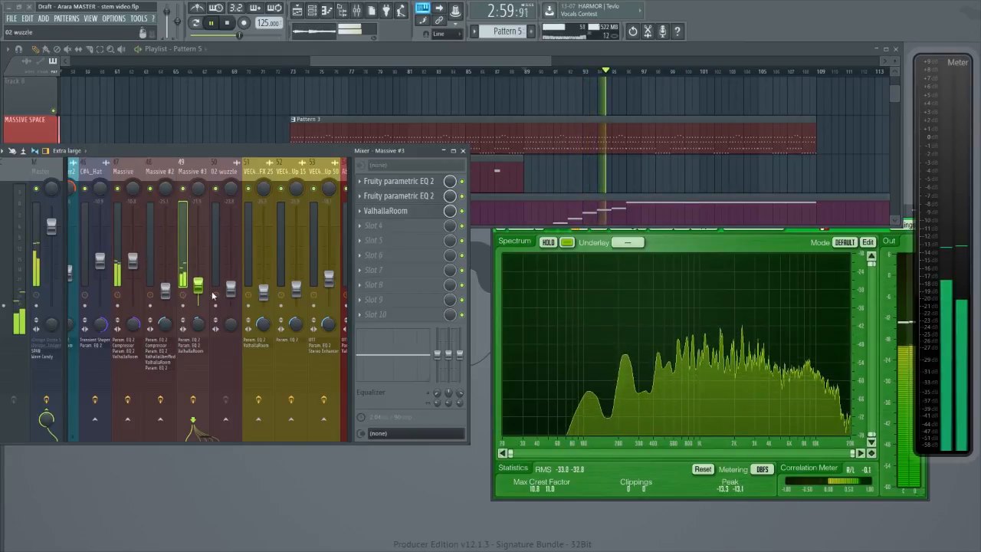
left_click_drag(199, 284, 199, 279)
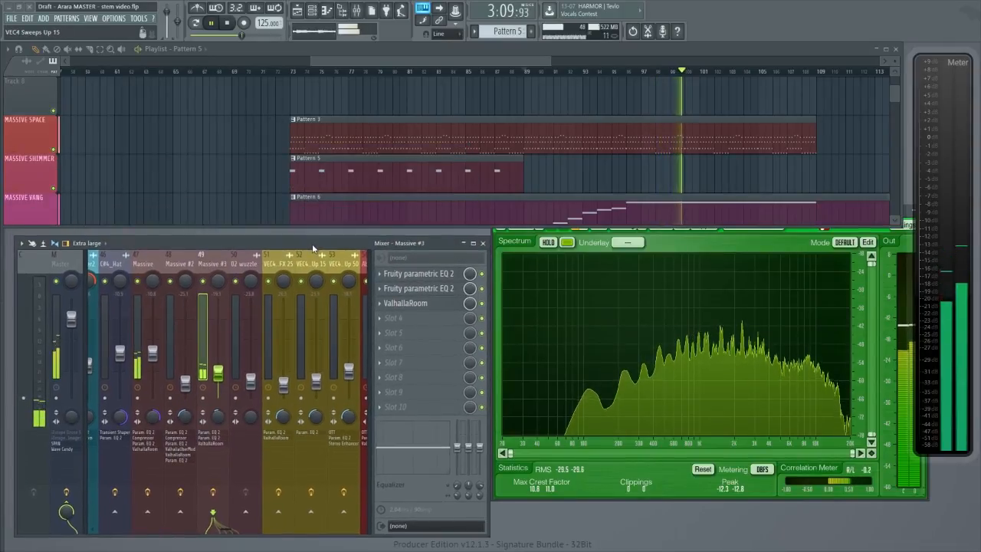
Hide the mixer and review the Massive patterns, percussion clips and Arara_Perc automation envelopes in the playlist during playback.
key("F9")
scroll(223, 177, "down", 3)
scroll(639, 155, "down", 1)
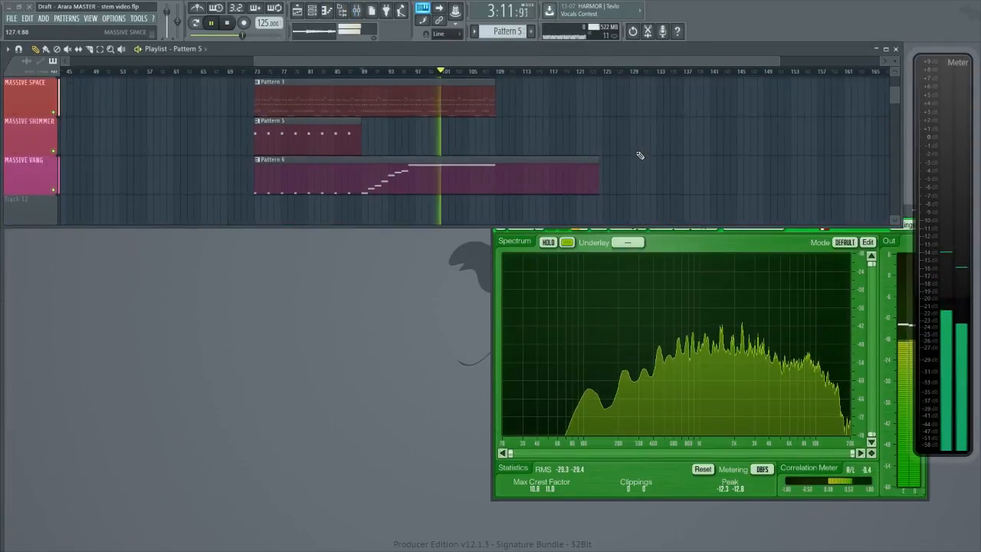
scroll(550, 110, "down", 4)
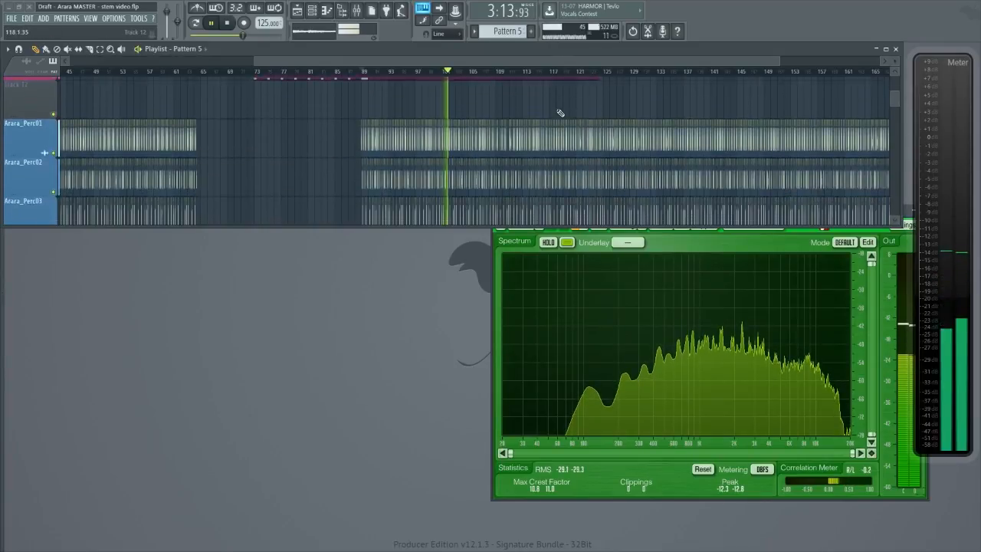
scroll(542, 181, "up", 1)
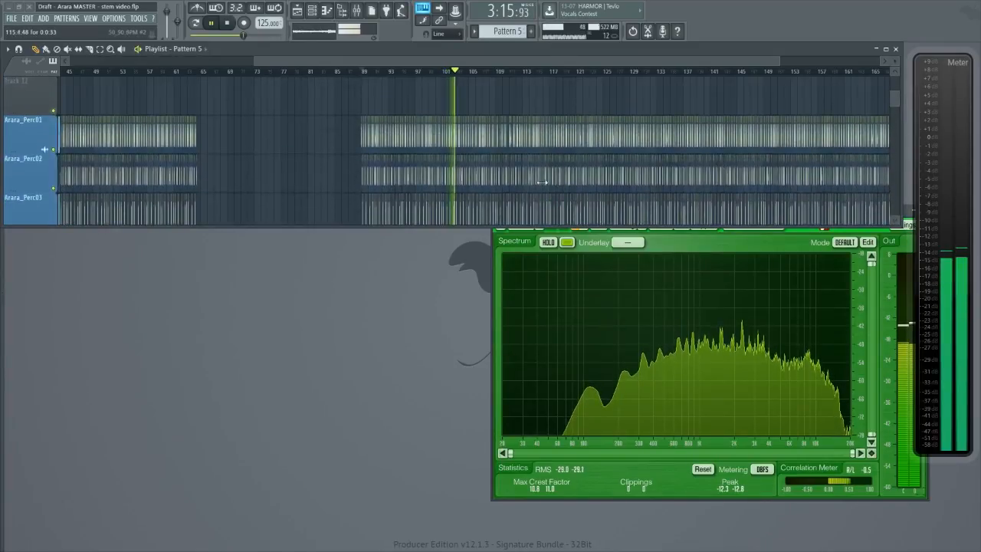
scroll(490, 157, "down", 4)
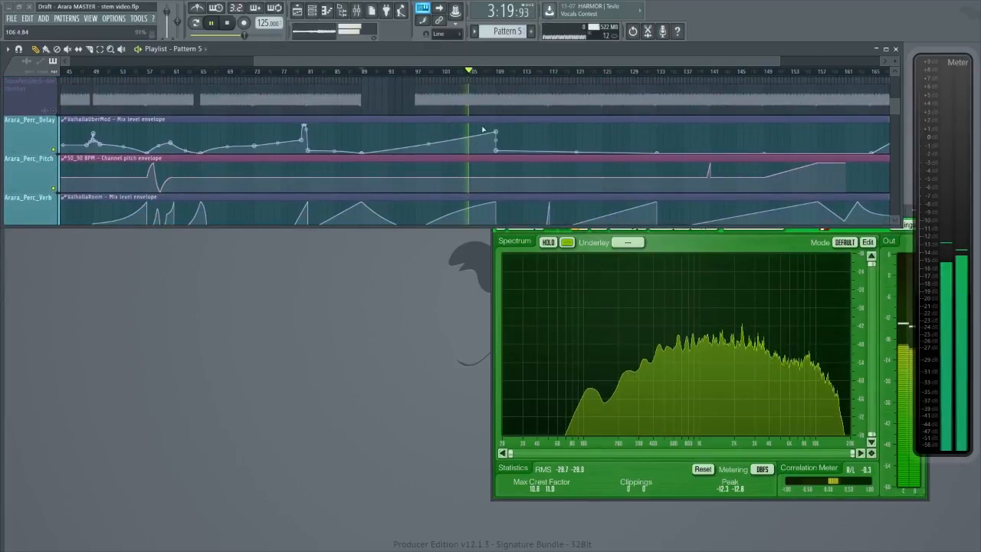
scroll(483, 130, "up", 5)
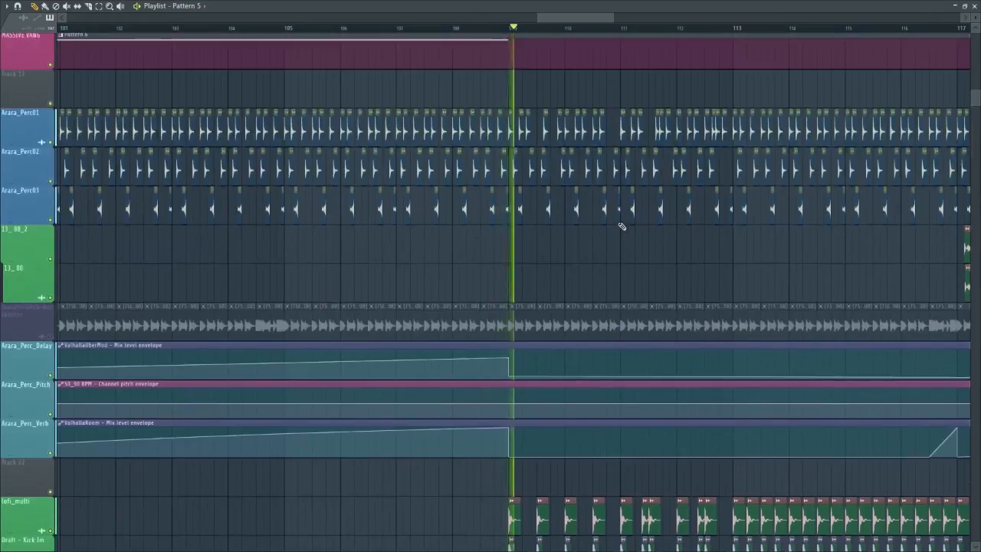
Loop playlist bars 109 to 113, where Pattern 7 begins on the MIDS track.
scroll(620, 223, "up", 6)
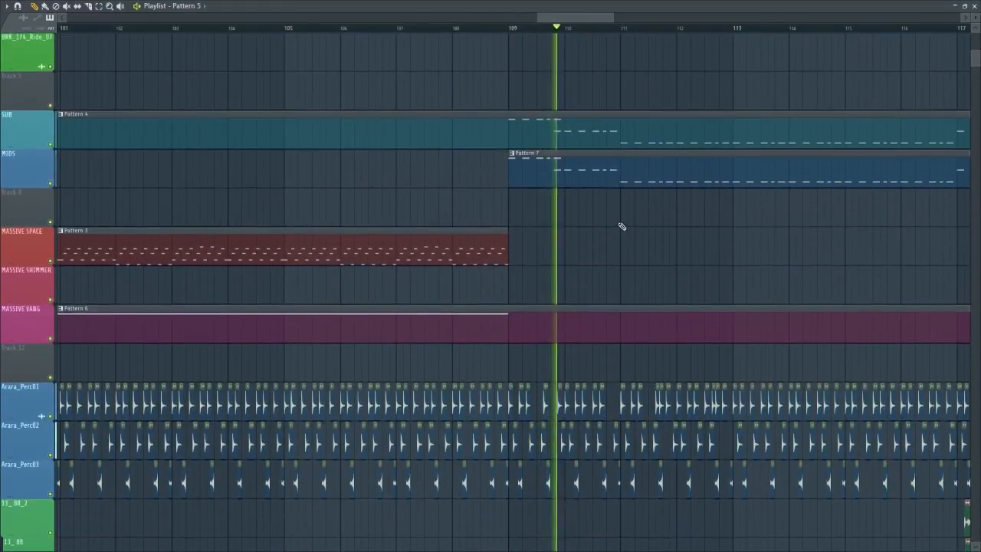
scroll(622, 227, "down", 6)
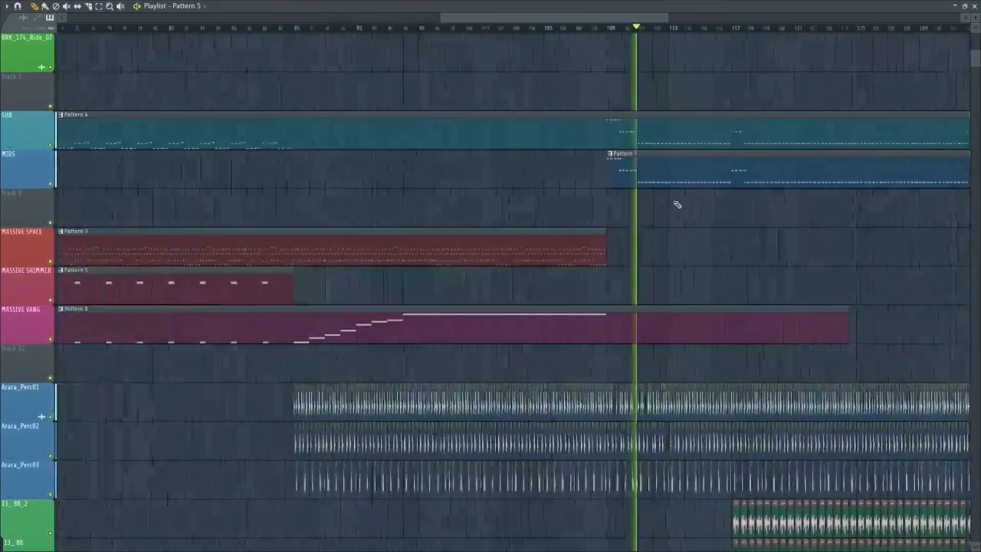
scroll(678, 205, "up", 6)
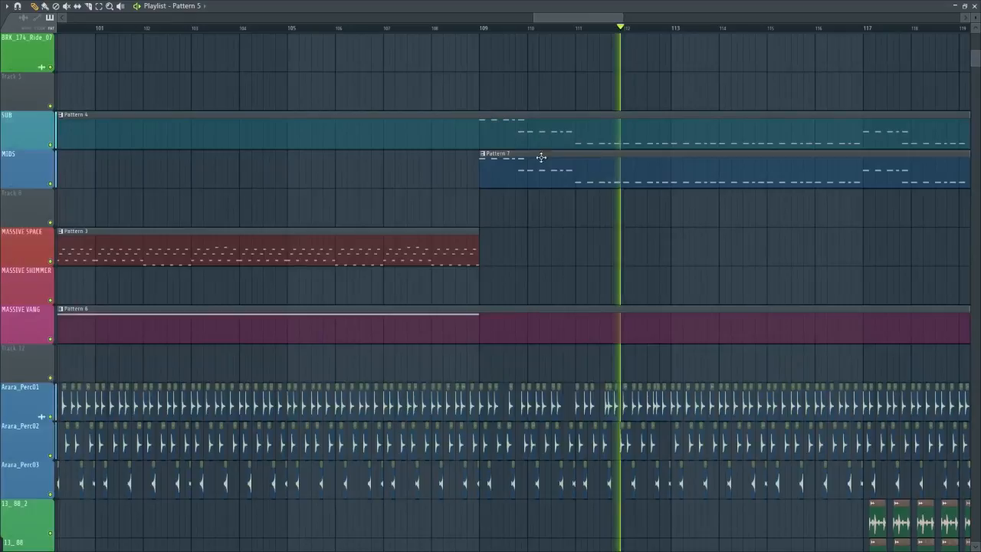
left_click_drag(673, 30, 481, 31)
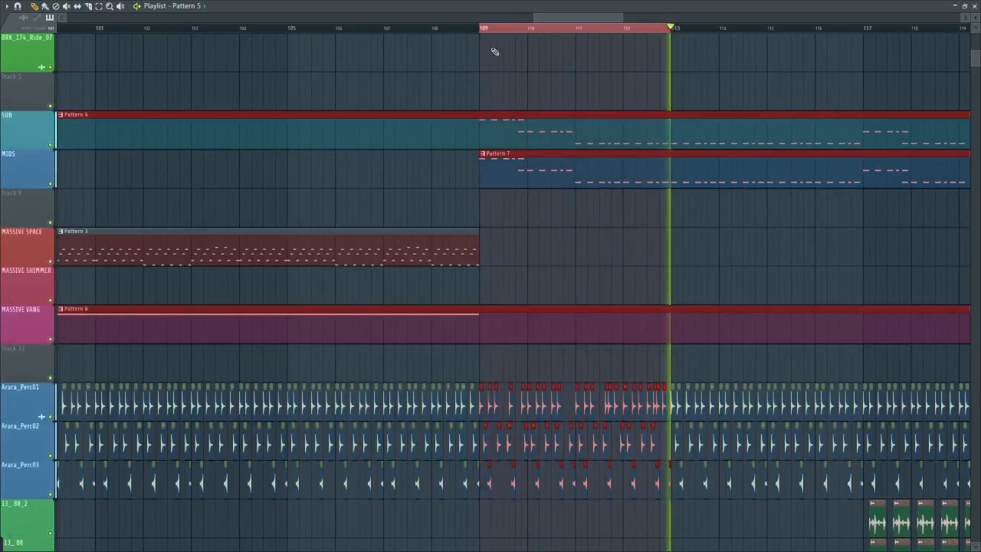
Open Pattern 7's Absynth - Cone Angle piano roll and clear its time selection to examine the notes from bar 69.
double_click(522, 156)
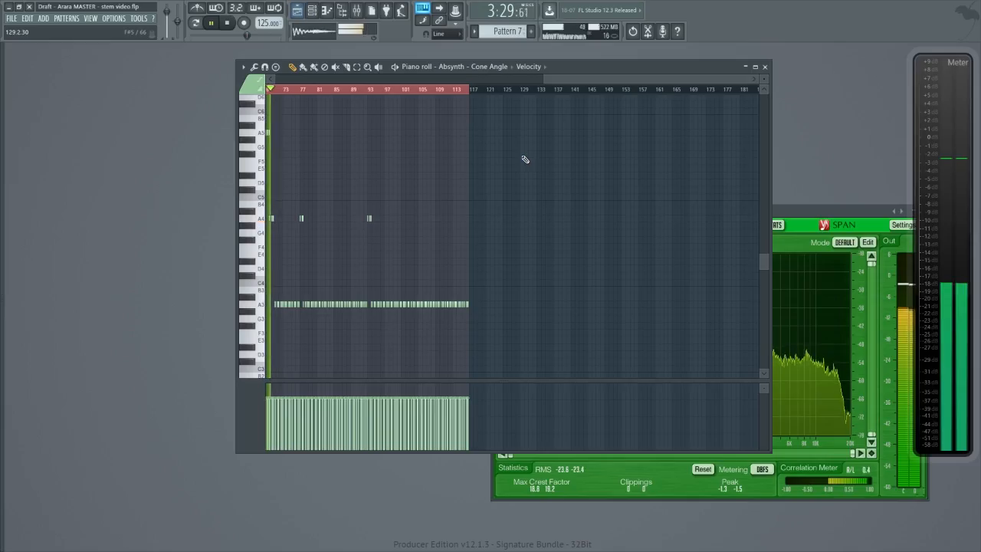
left_click_drag(556, 77, 322, 77)
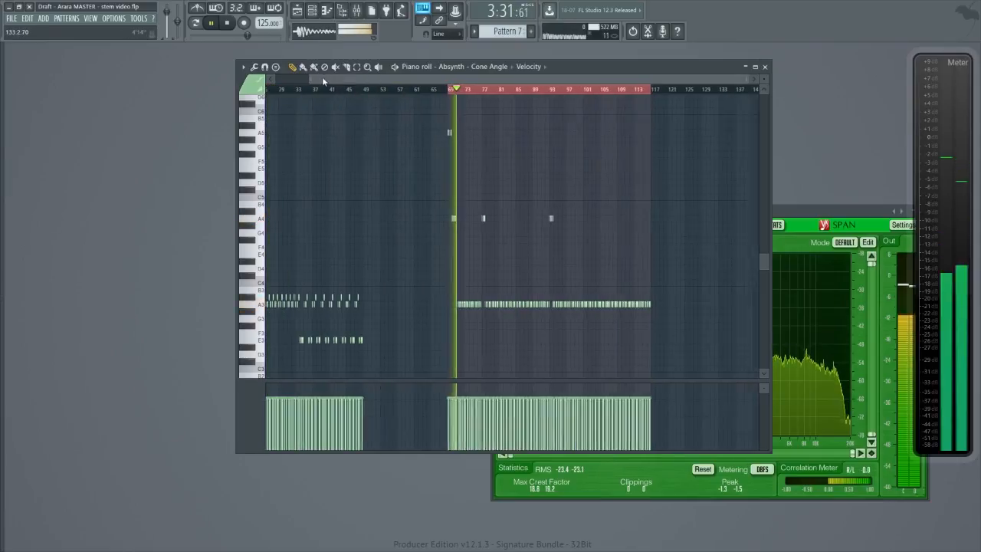
scroll(563, 147, "up", 5)
left_click(448, 90, "ctrl")
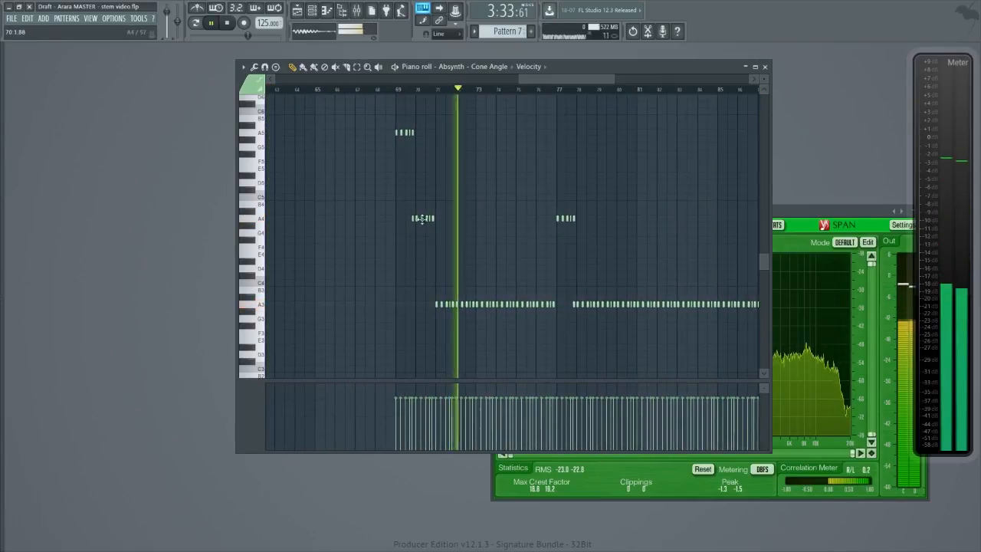
Stop playback and open the Absynth - Cone Angle channel's sample settings to audition and inspect its looped waveform.
key("F6")
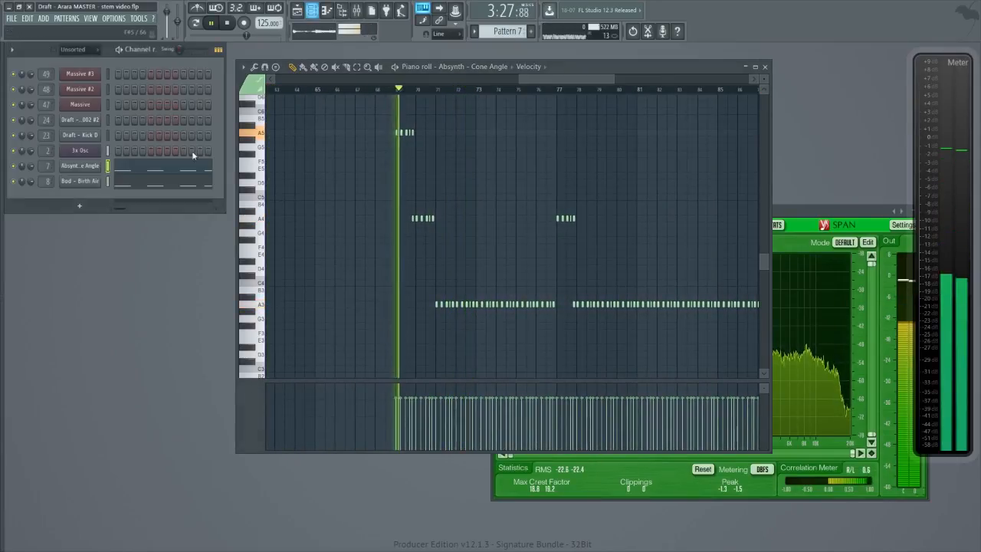
key("space")
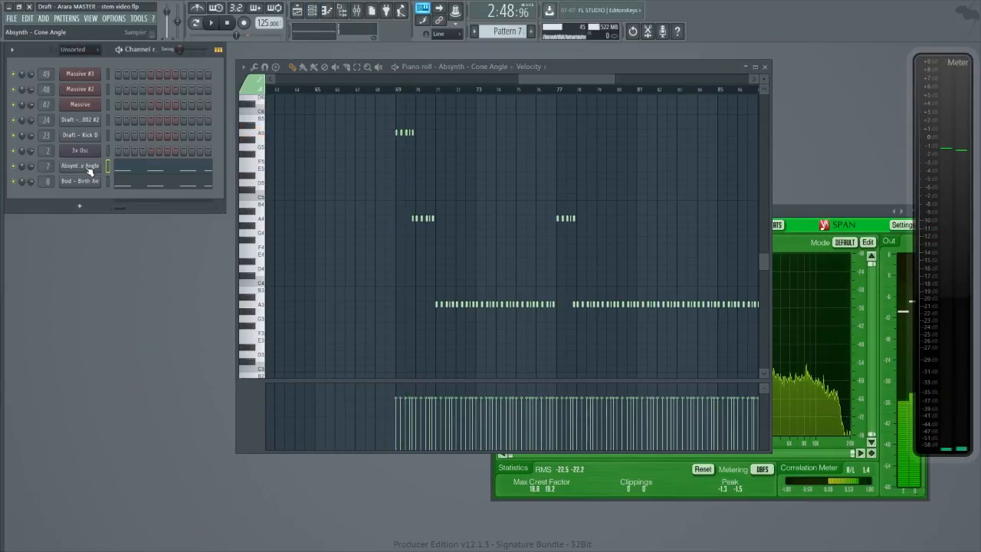
left_click(86, 168)
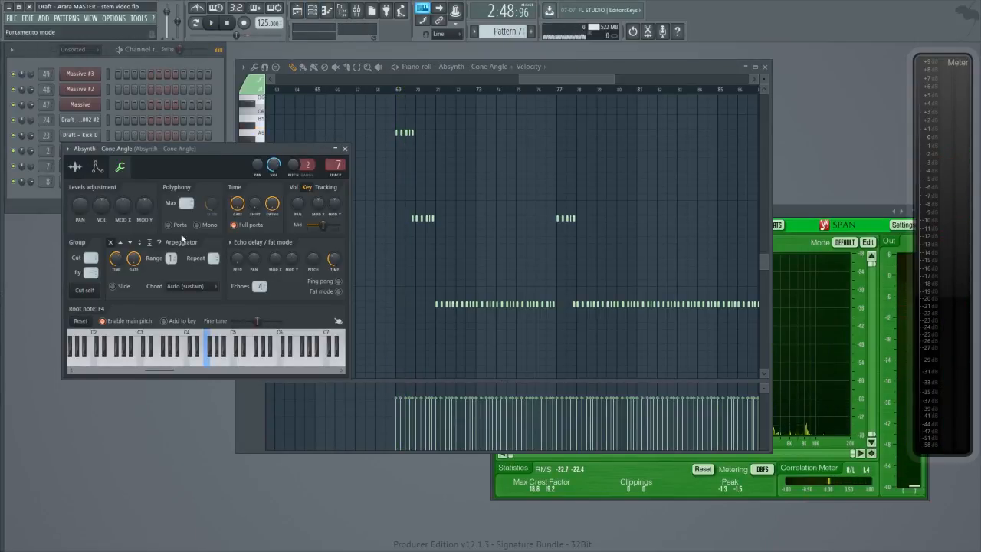
left_click(75, 167)
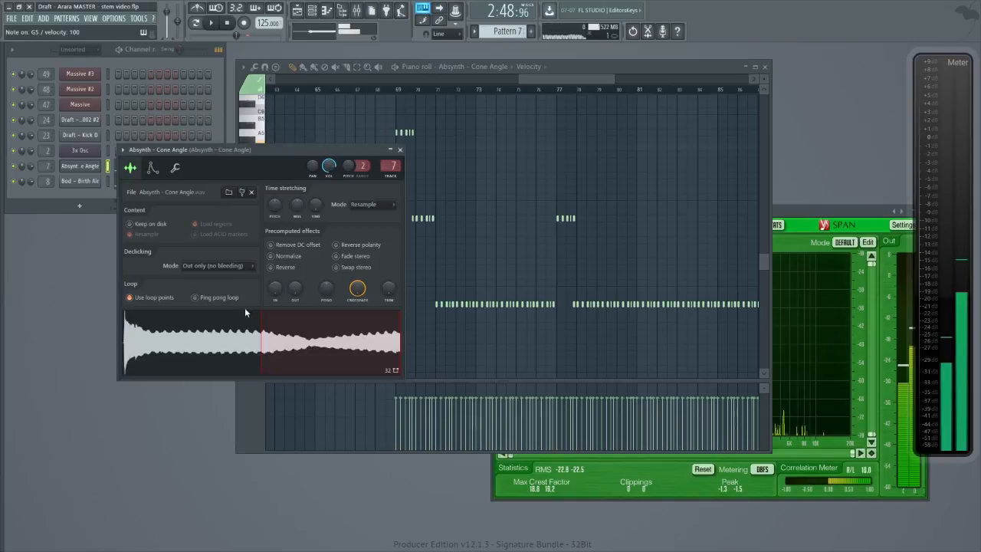
left_click(167, 321)
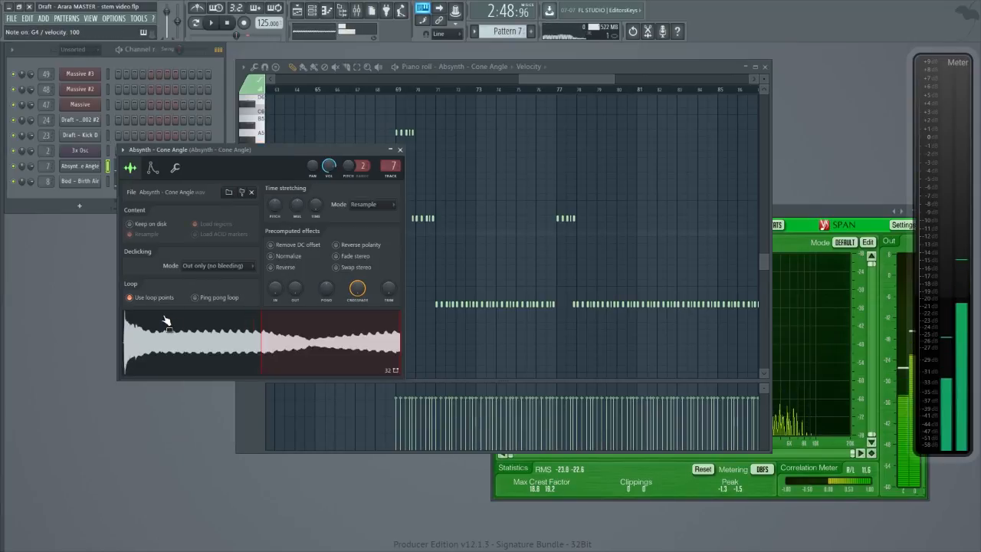
Open the Bod - Birth Air channel's sample settings, audition its looped waveform and move its window aside.
left_click(84, 182)
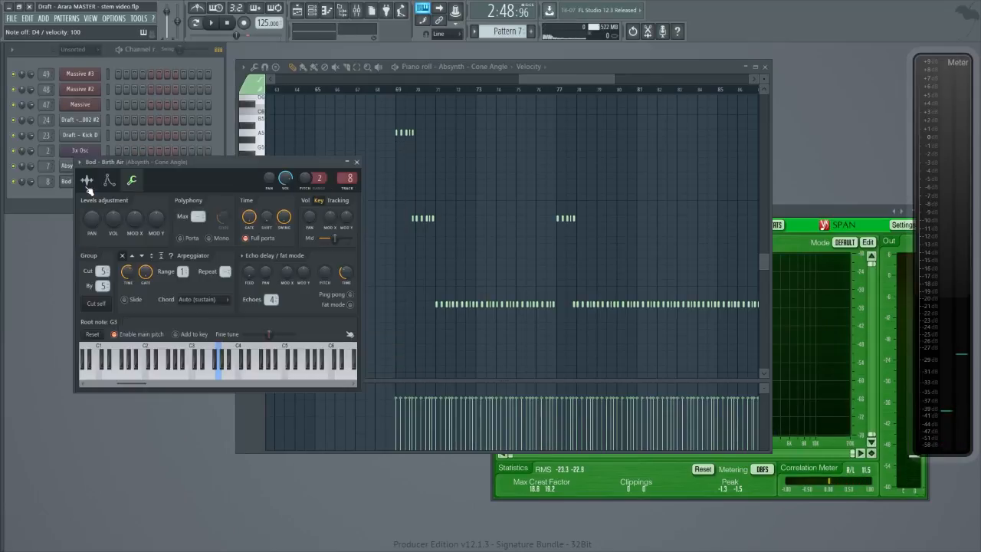
left_click(87, 183)
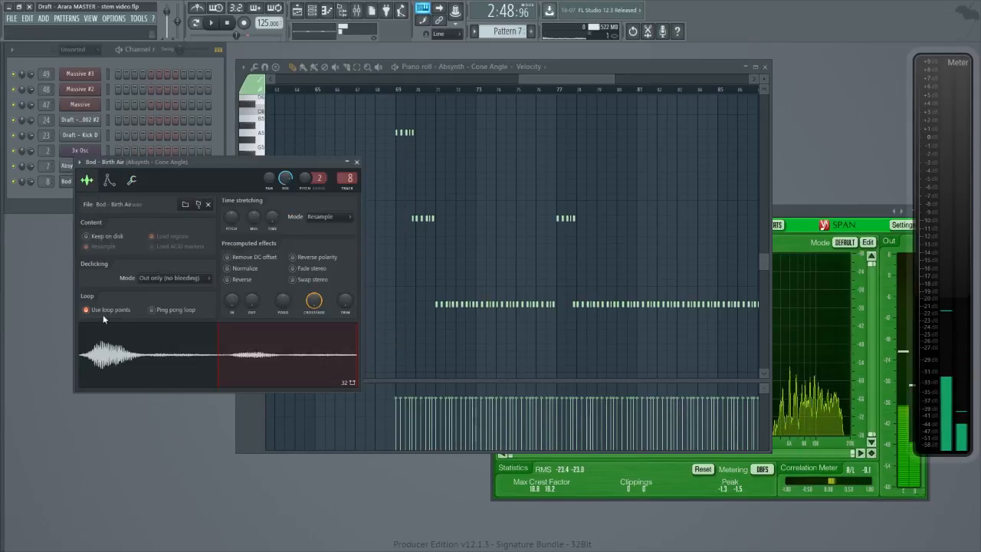
key("x")
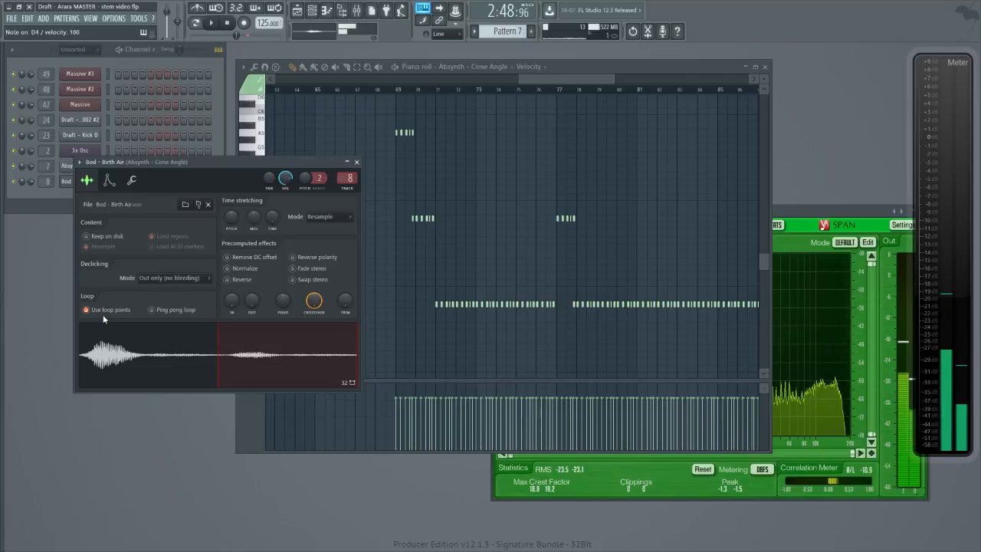
left_click_drag(209, 163, 275, 167)
Show the mixer, play the looped section and arrange SPAN beside the mixer with its full spectrum in view.
key("F9")
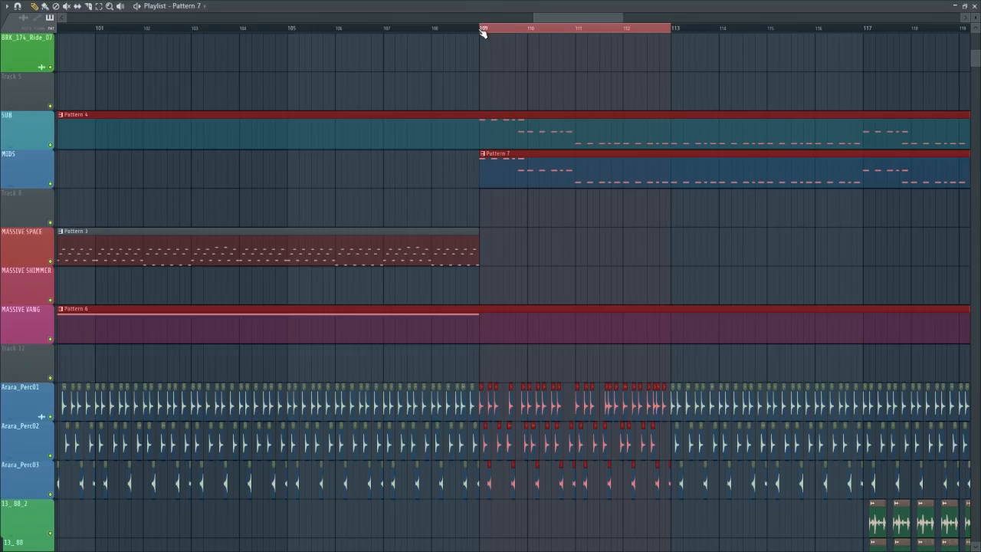
key("space")
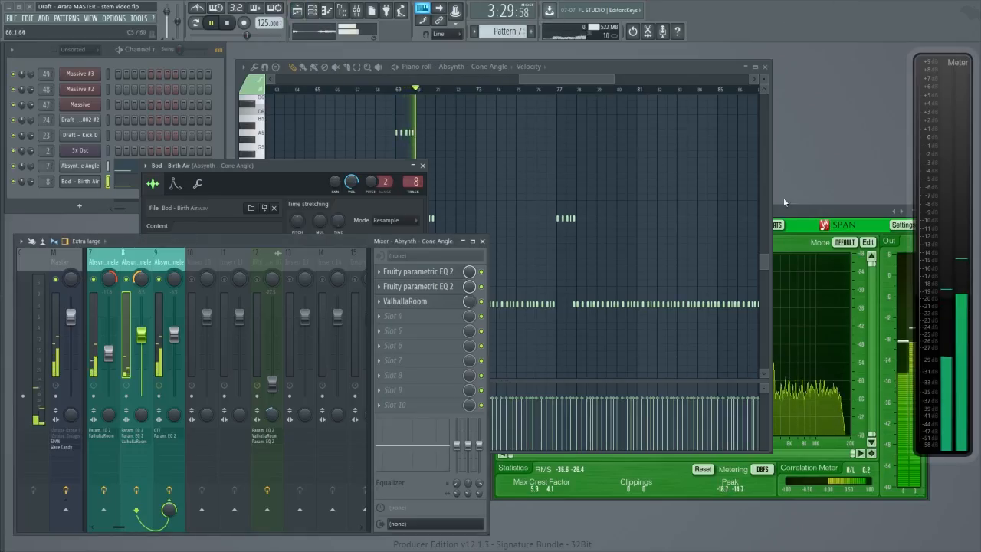
left_click_drag(806, 212, 784, 175)
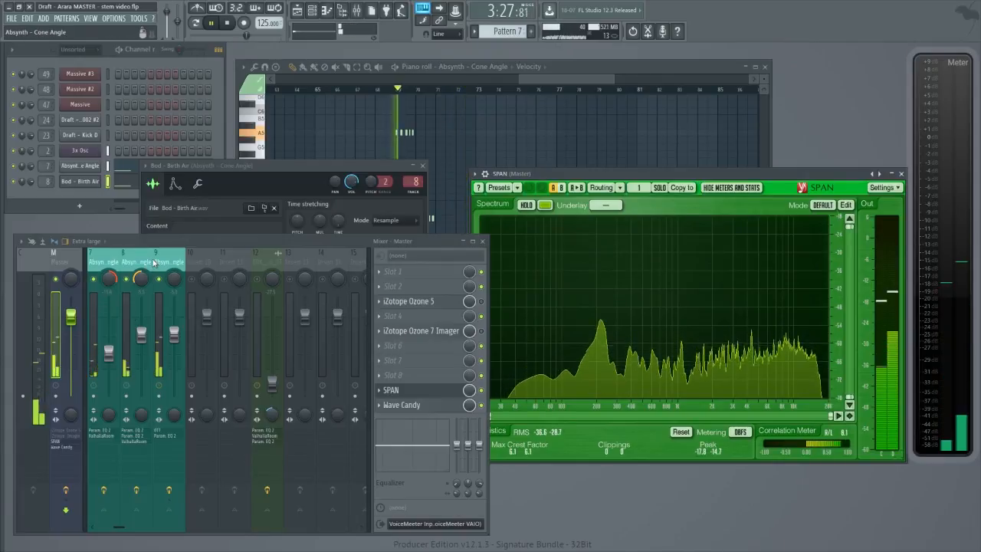
Examine the effects on Absynth - Cone Angle mixer tracks 7 to 9, comparing track 9 with OTT and Fruity parametric EQ 2 bypassed.
left_click(172, 300)
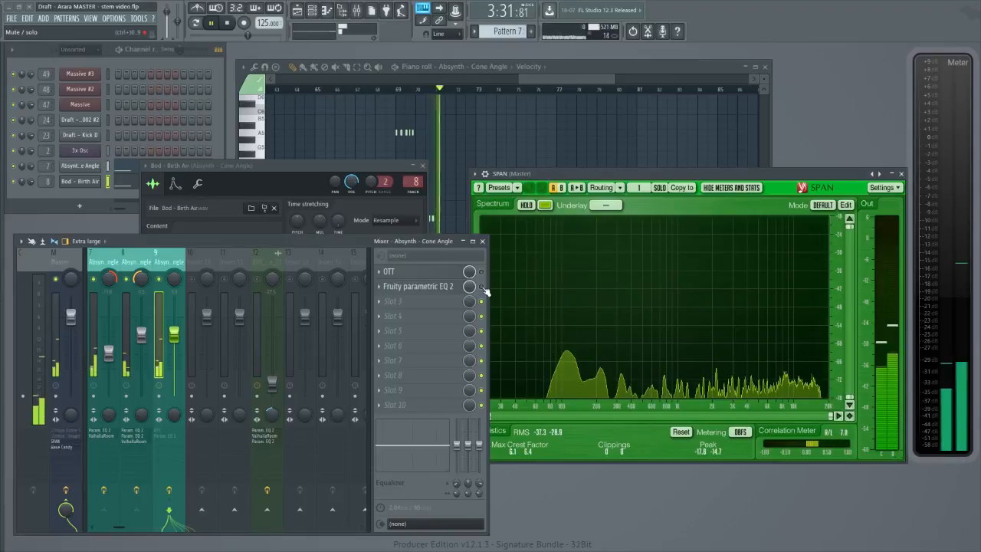
left_click(137, 263)
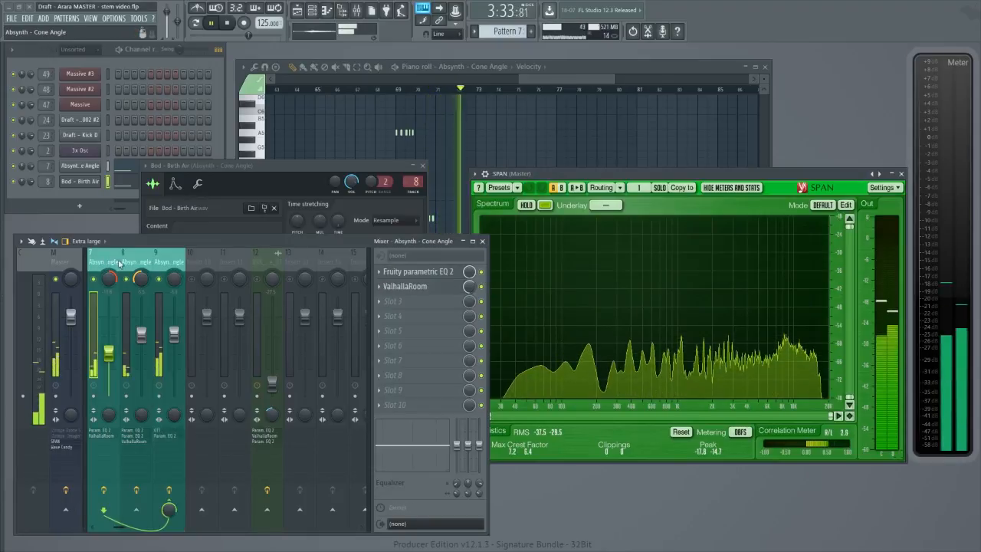
left_click(140, 265)
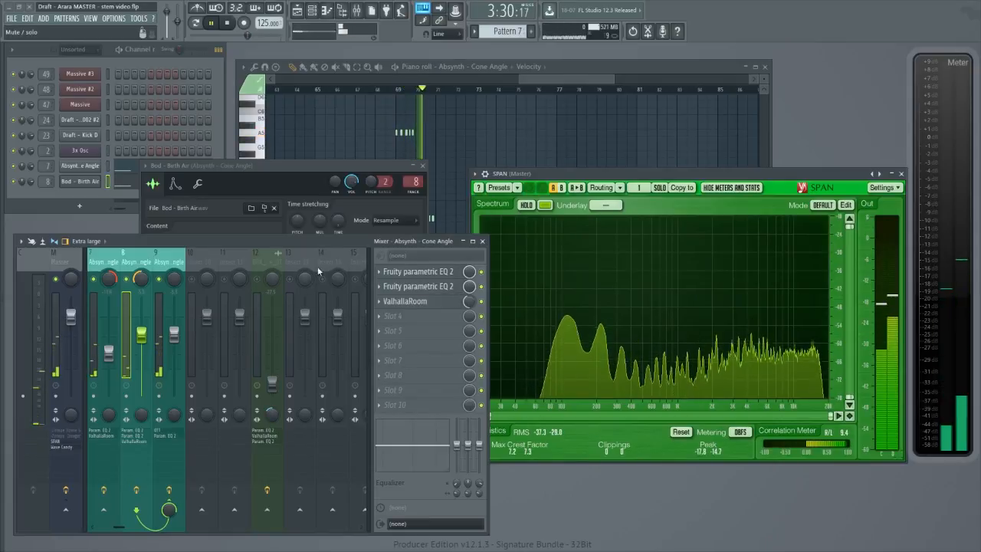
Close the Bod - Birth Air window, select mixer track 2 and bring SPAN forward to examine the layers playing together.
left_click(423, 166)
left_click(451, 165)
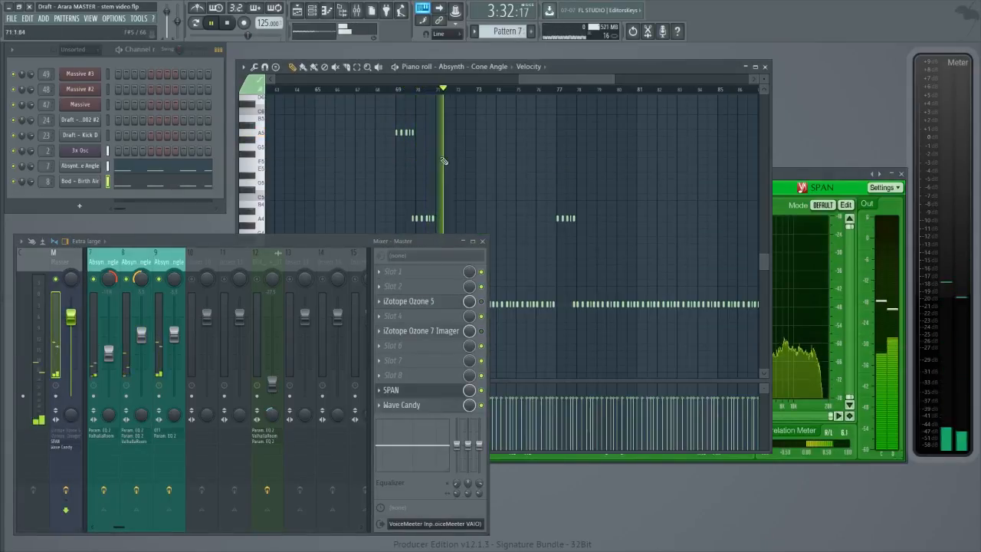
left_click_drag(117, 528, 98, 528)
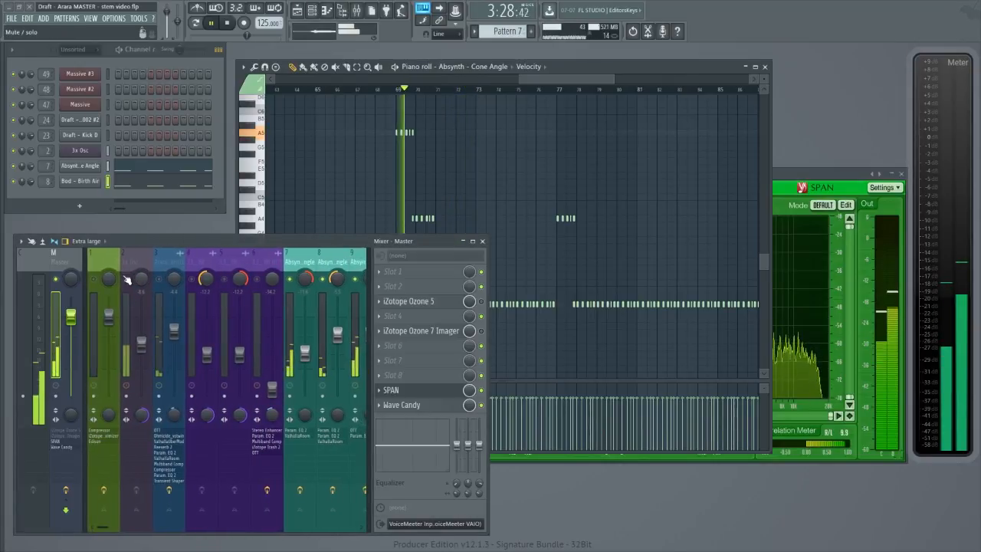
left_click(142, 346)
left_click(794, 172)
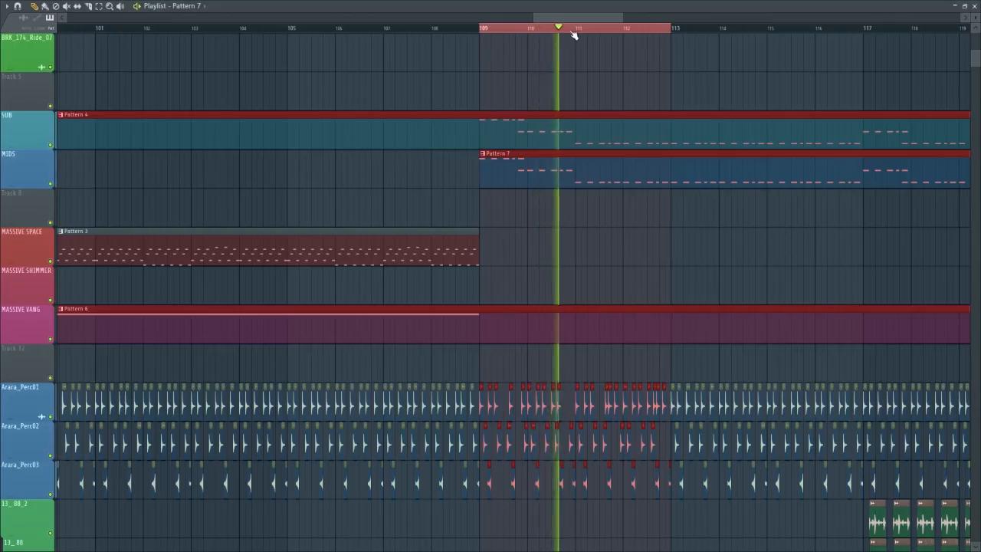
Replace the playlist's loop selection with bar 125, where the first Absynth - Crunch clip starts.
scroll(593, 60, "down", 5, "ctrl")
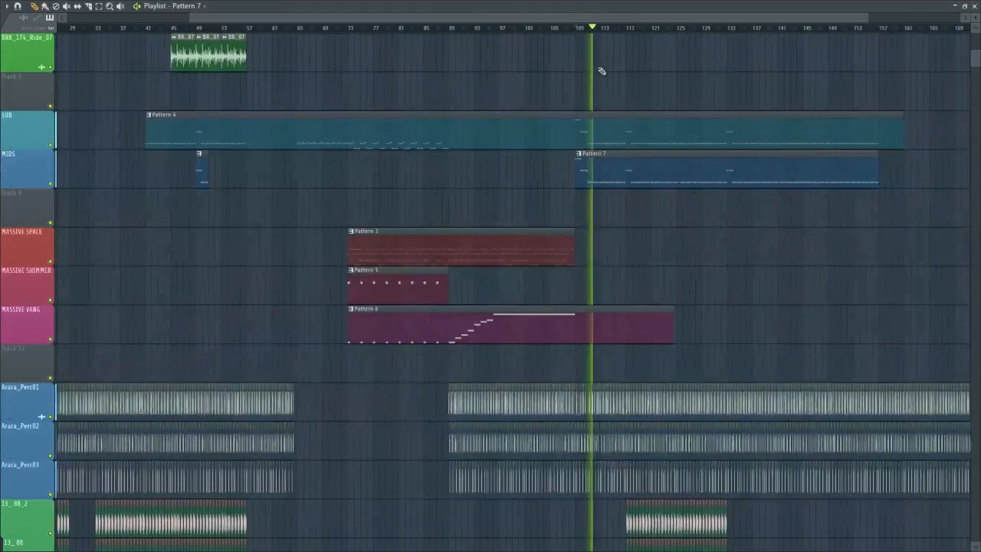
scroll(685, 103, "up", 5)
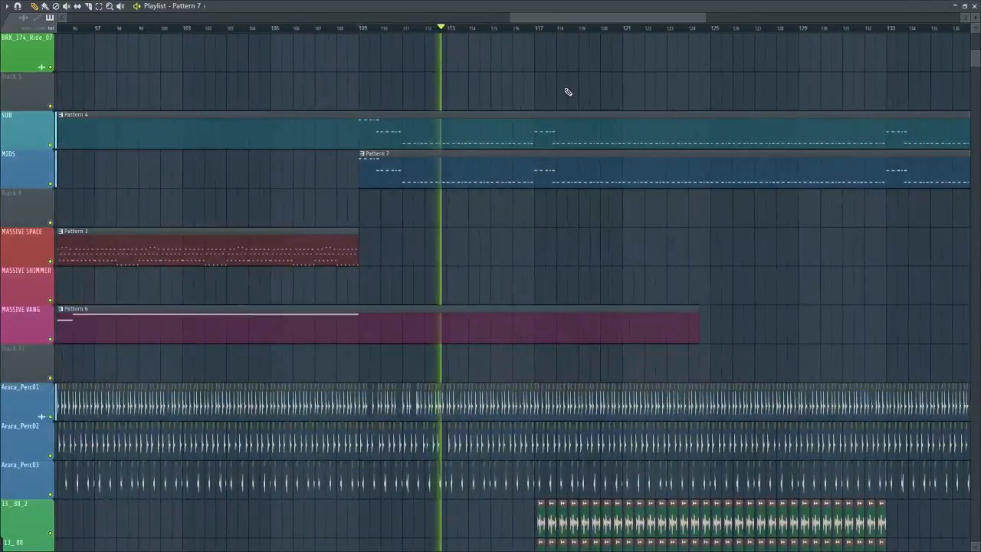
scroll(567, 92, "down", 2)
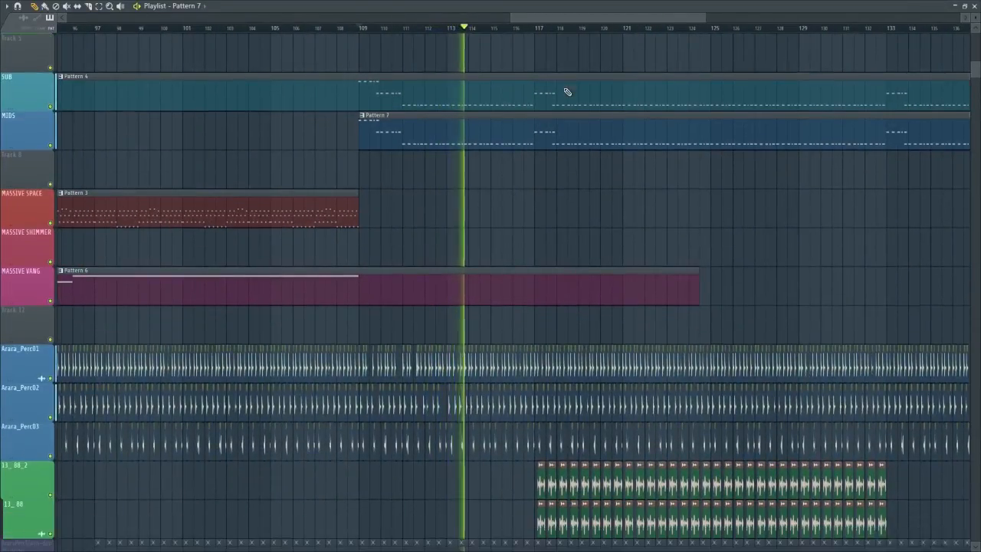
scroll(564, 108, "down", 2)
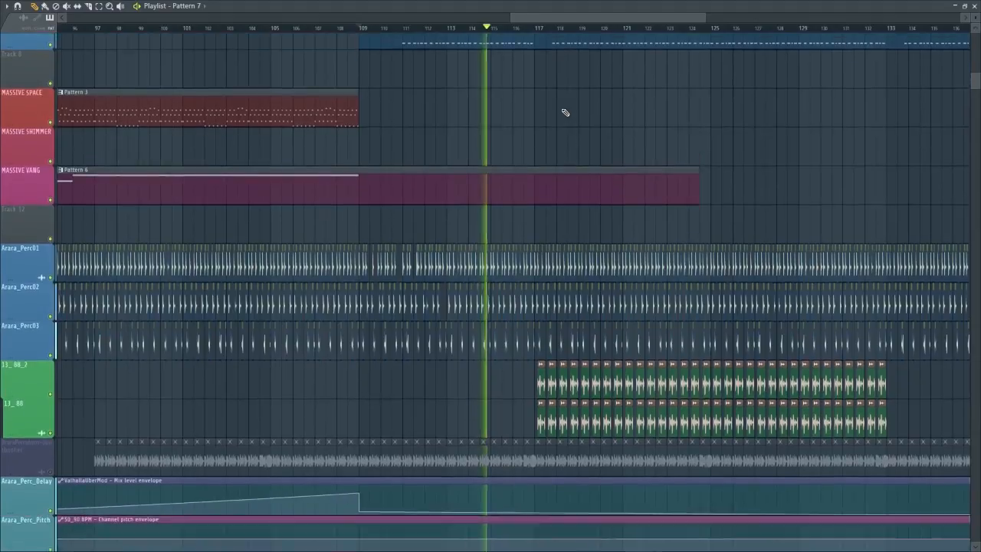
scroll(565, 113, "up", 2)
scroll(565, 111, "down", 1)
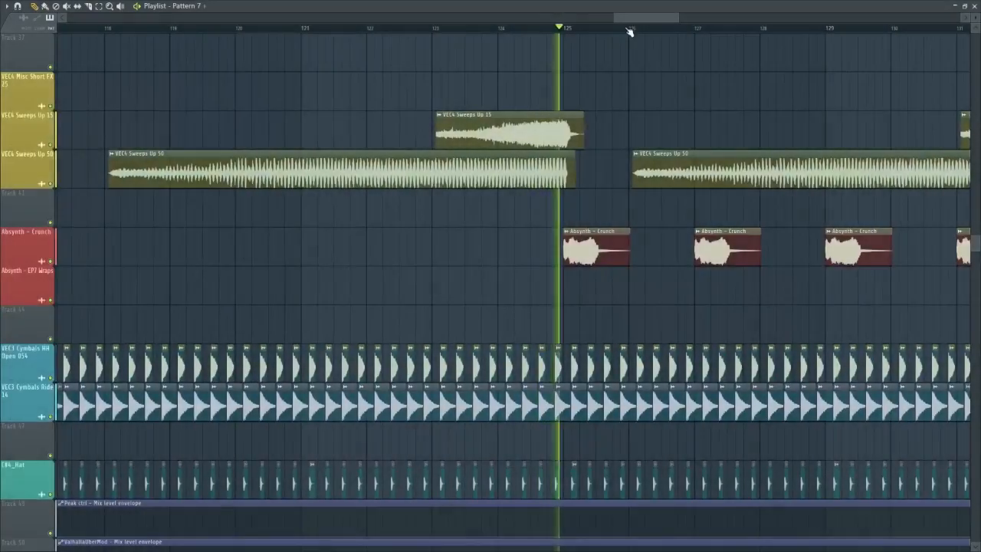
left_click_drag(633, 29, 565, 28)
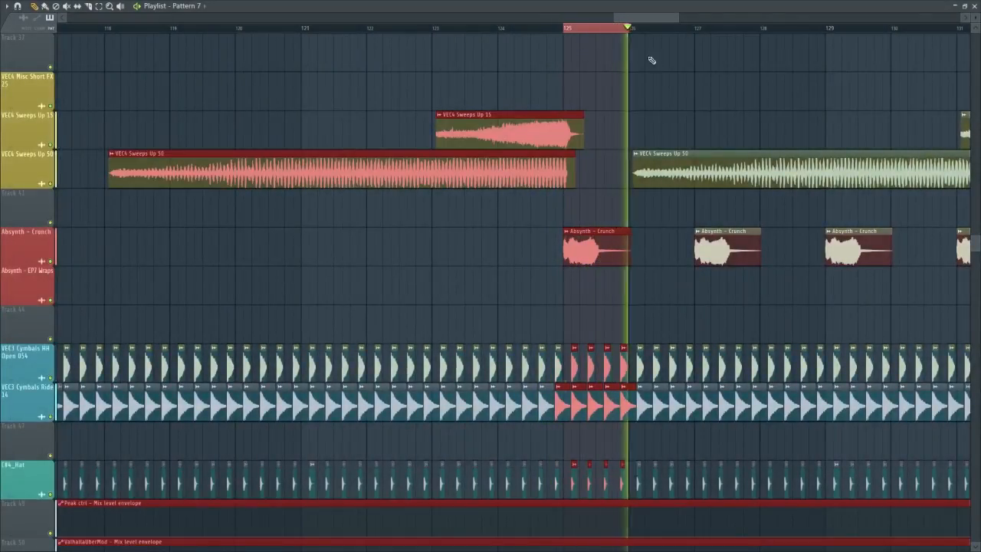
Open the Absynth - Crunch clip's channel settings, stop playback, uncover the waveform from behind the mixer and audition the sample.
left_click(605, 243)
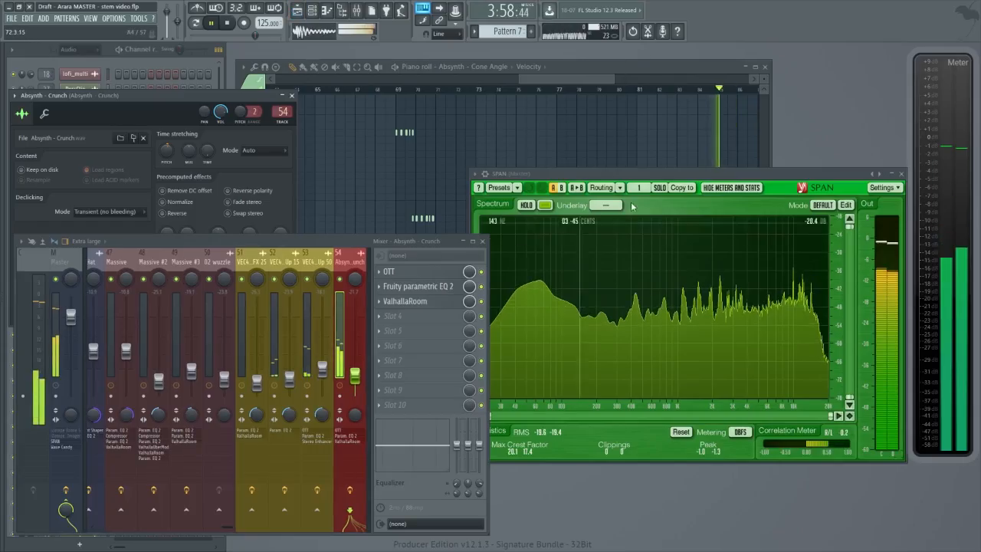
key("space")
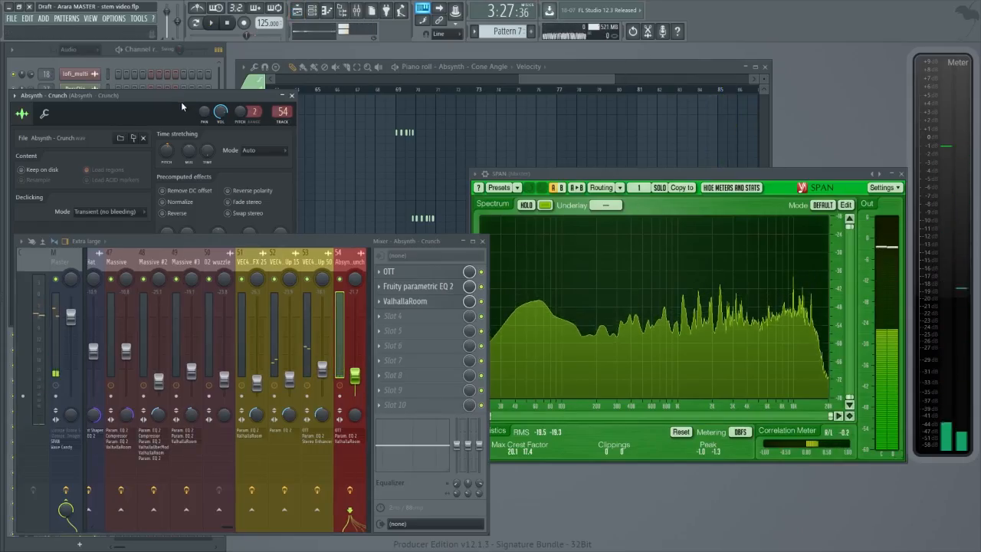
left_click_drag(184, 99, 367, 73)
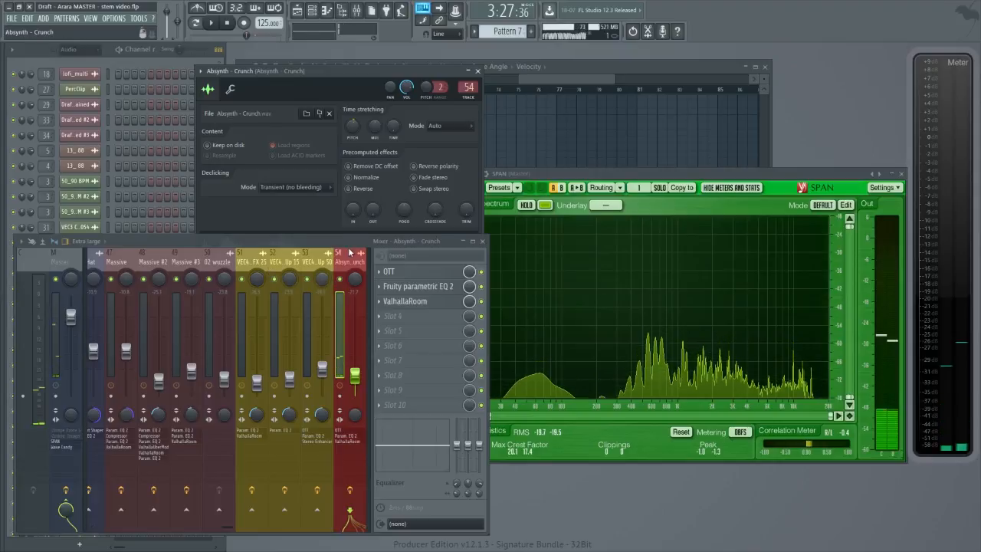
left_click_drag(335, 242, 396, 340)
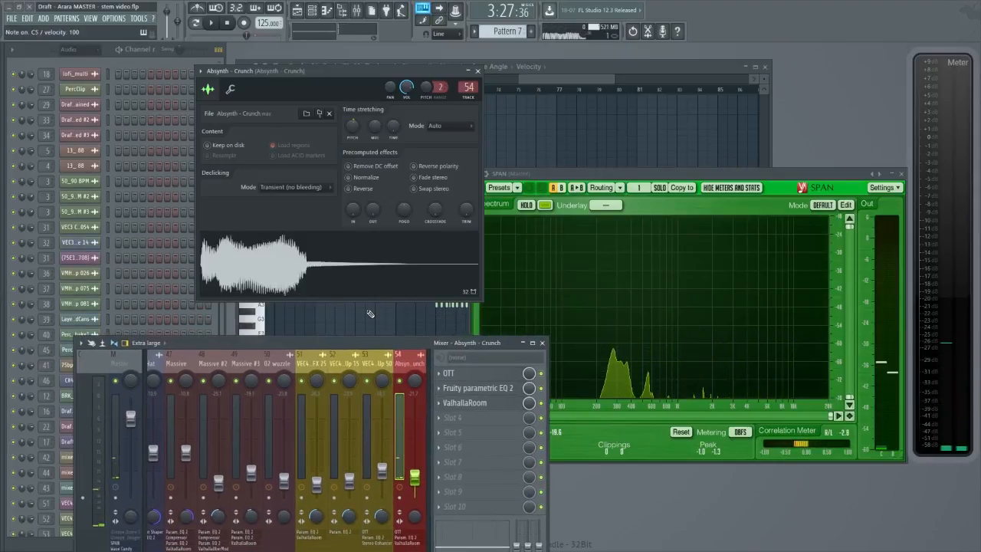
left_click(293, 264)
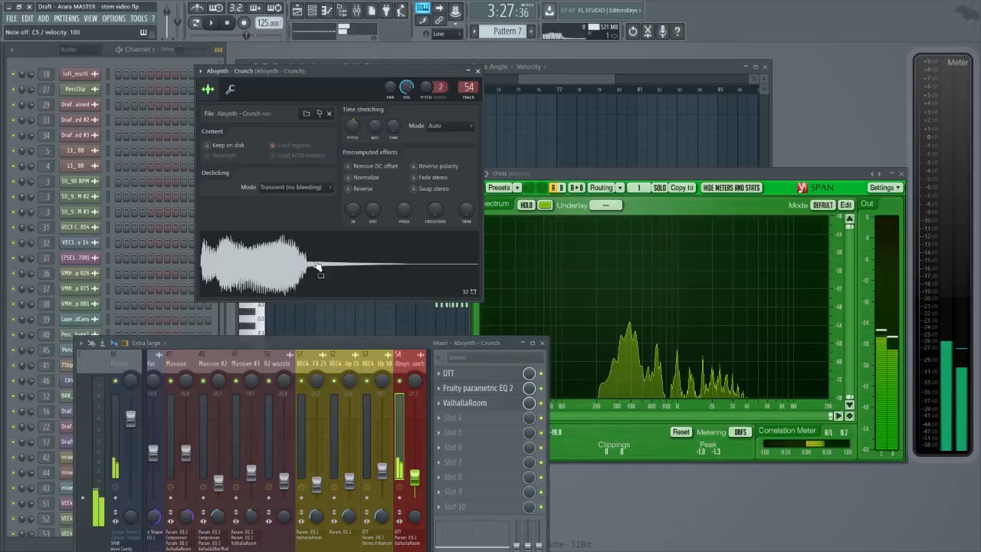
Bypass OTT, Fruity parametric EQ 2 and ValhallaRoom on Absynth - Crunch mixer track 54 and audition the dry sample.
left_click_drag(388, 346, 390, 190)
scroll(262, 209, "down", 4)
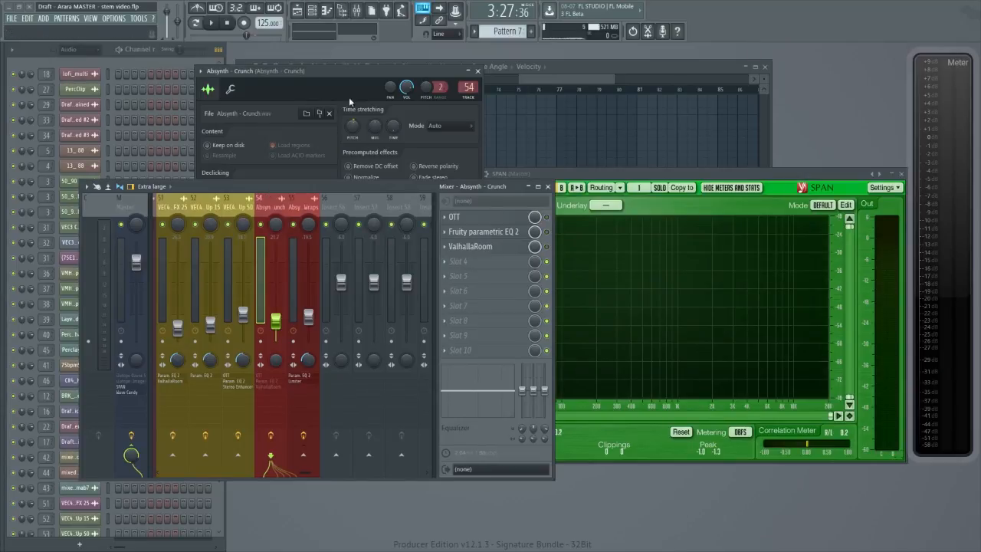
left_click_drag(347, 185, 751, 233)
left_click(343, 273)
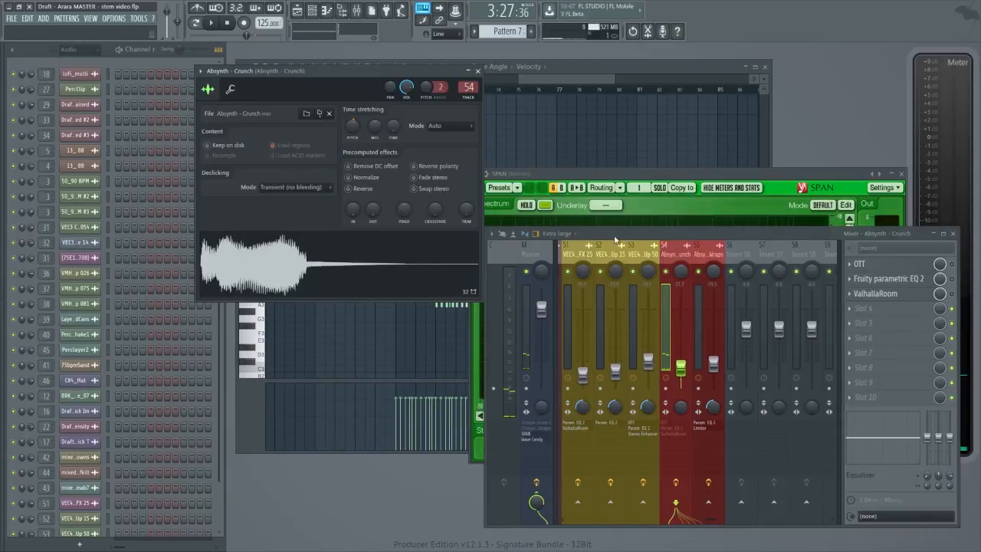
Re-enable and open OTT and Fruity parametric EQ 2 on Absynth - Crunch mixer track 54, auditioning the sample through them.
left_click_drag(615, 240, 244, 218)
left_click(483, 242)
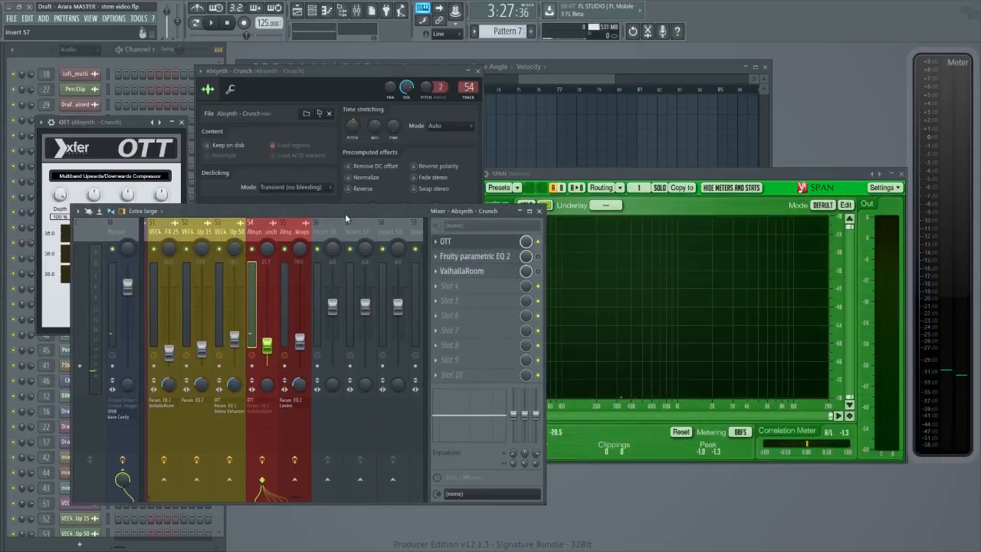
left_click_drag(346, 218, 516, 222)
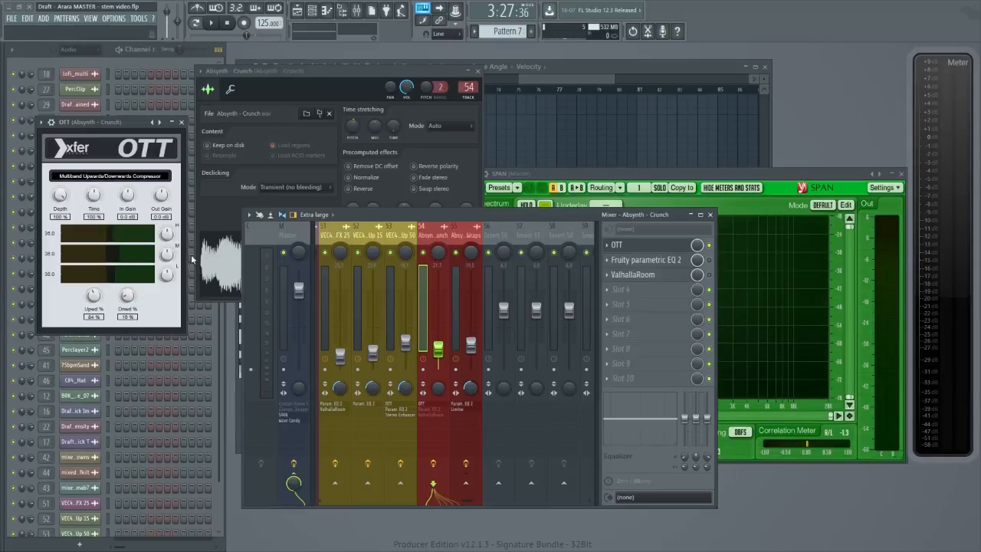
left_click(647, 260)
left_click_drag(633, 222, 718, 226)
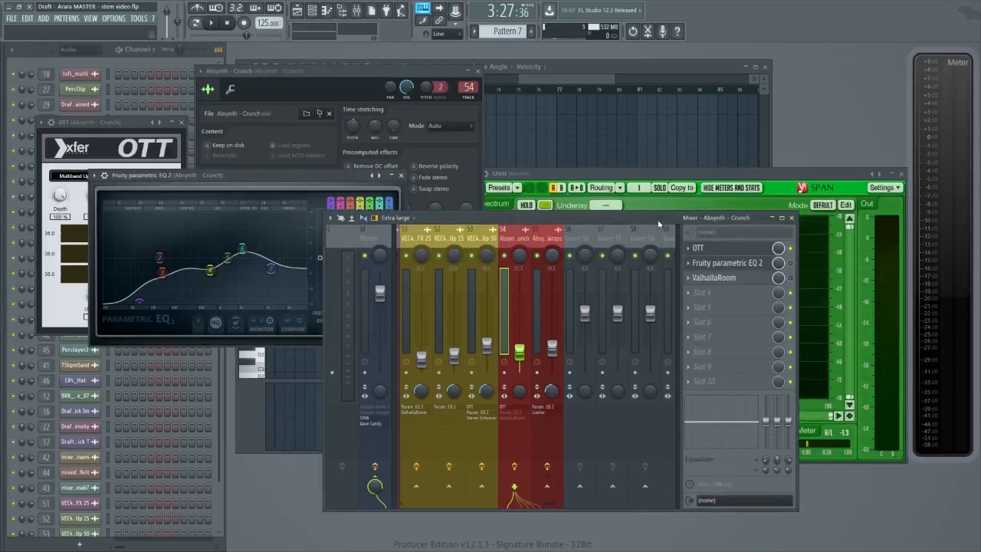
key("q")
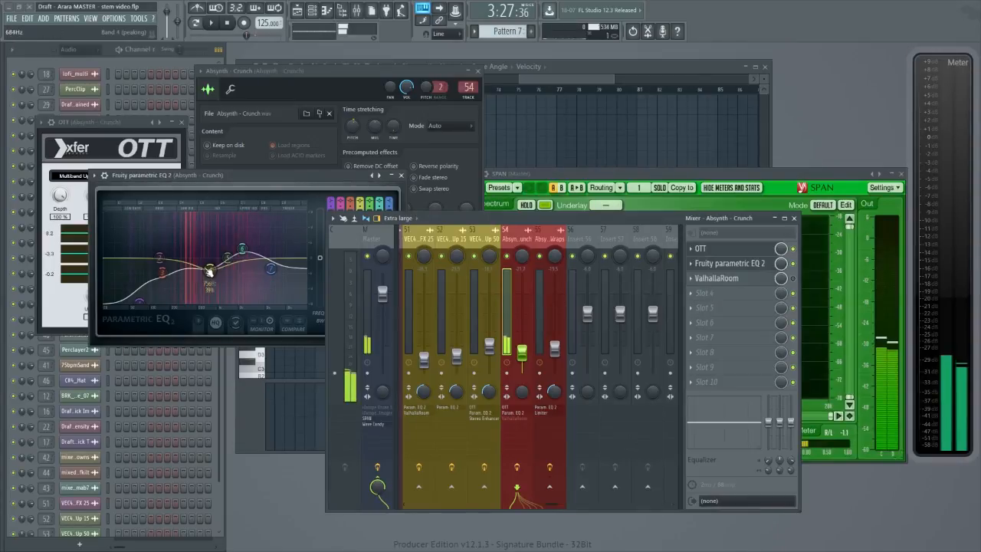
Re-enable ValhallaRoom on Absynth - Crunch mixer track 54, show its reverb settings and audition the sample with it.
left_click(700, 280)
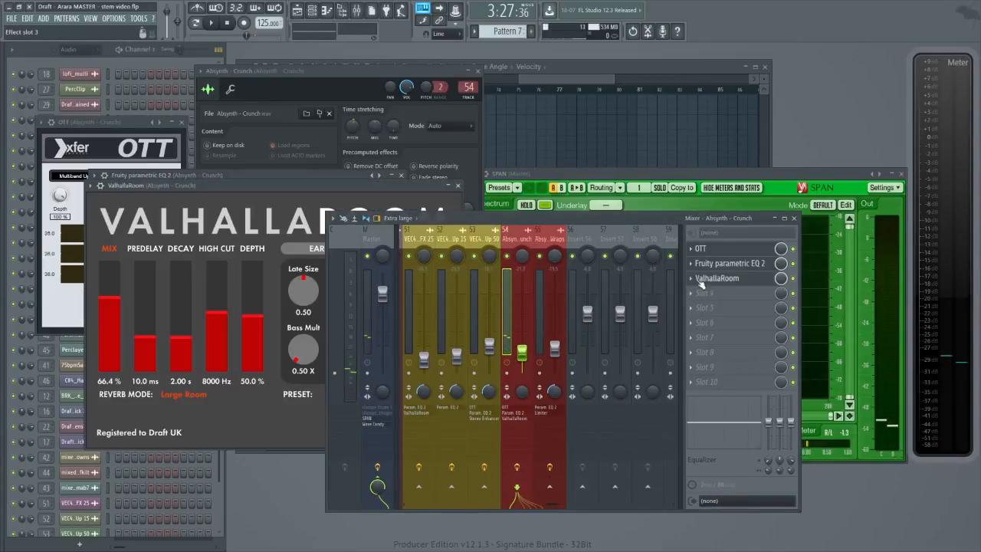
left_click_drag(502, 218, 602, 207)
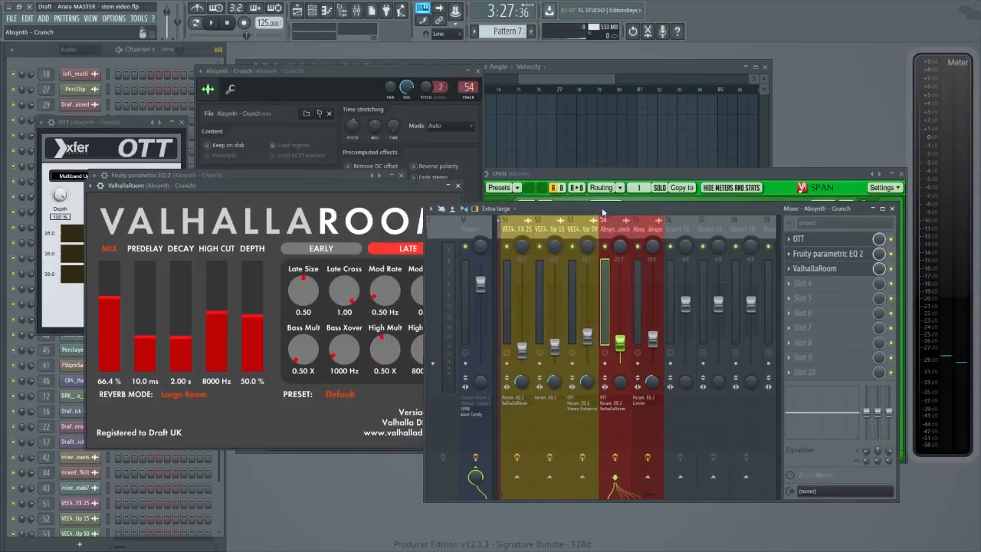
left_click(324, 490)
key("q")
Close the piano roll, return to the playlist and play the Absynth - Crunch clip at bar 125.
left_click_drag(552, 207, 342, 190)
left_click(513, 125)
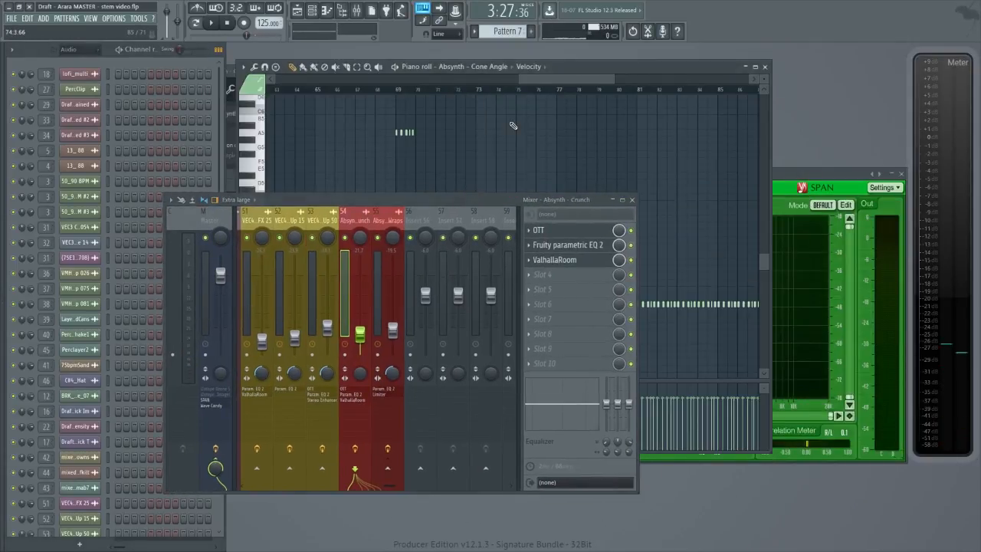
left_click(764, 67)
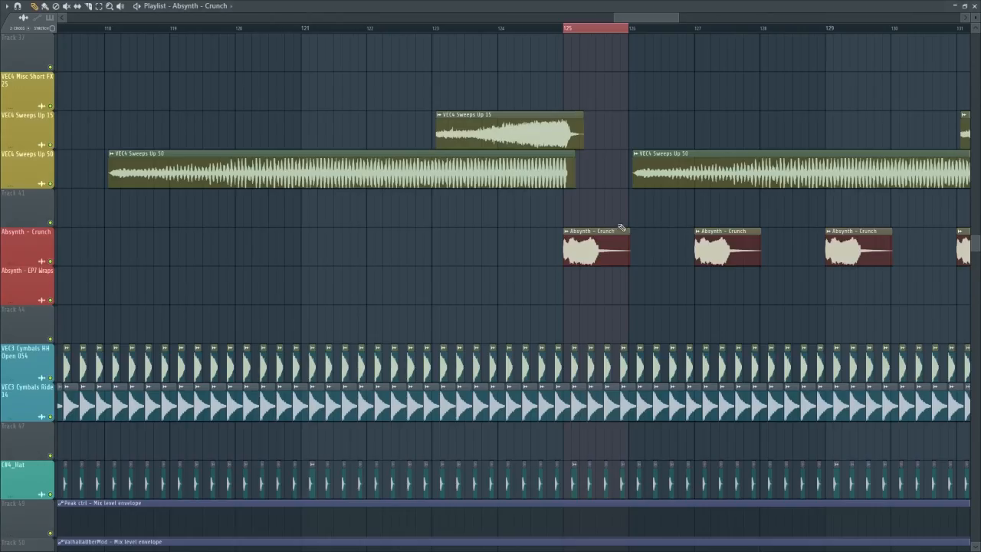
scroll(623, 227, "down", 7)
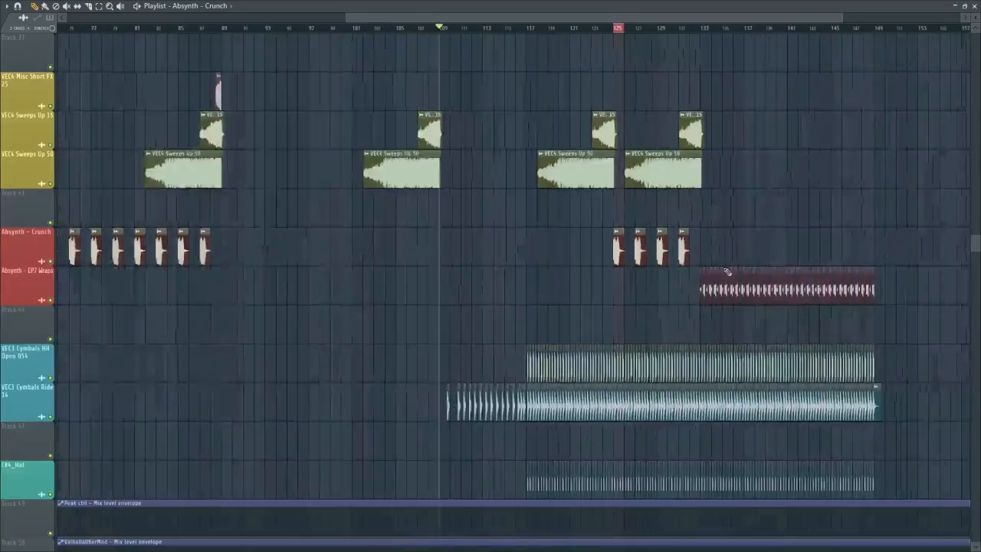
scroll(729, 271, "up", 5)
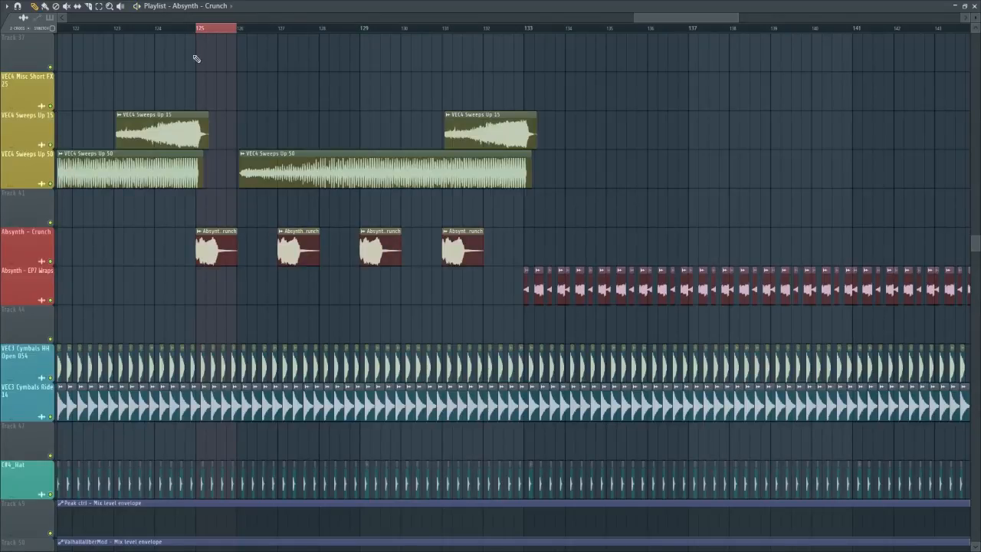
key("space")
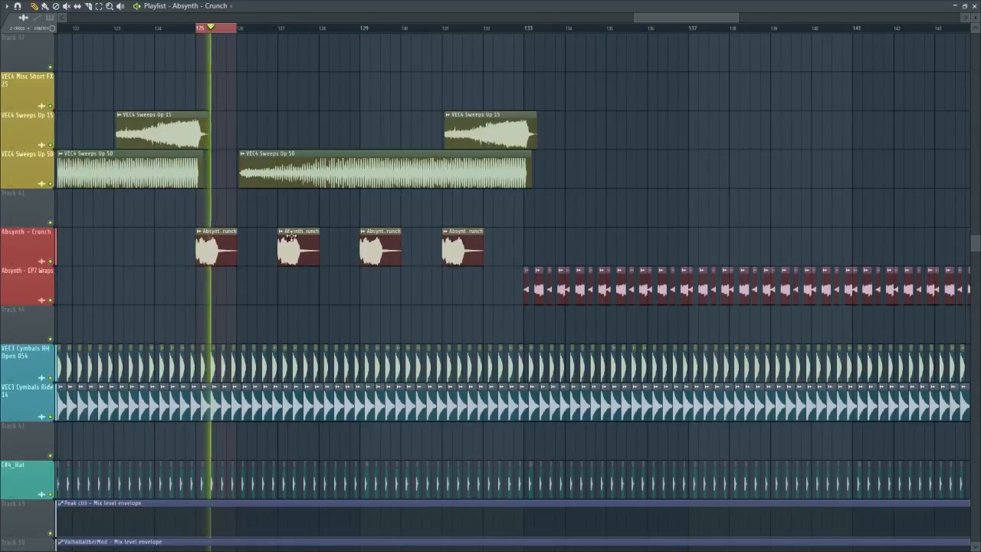
key("space")
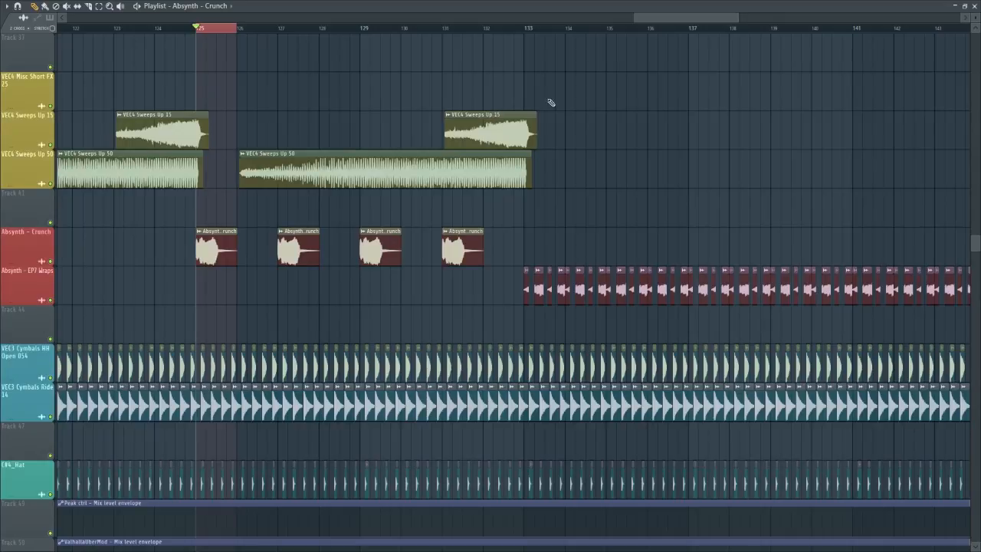
Move the playlist loop to bar 133, where the Absynth - EP7 Wraps clips start, and play it.
left_click_drag(532, 35, 561, 35)
left_click(588, 54, "ctrl")
scroll(588, 62, "up", 3)
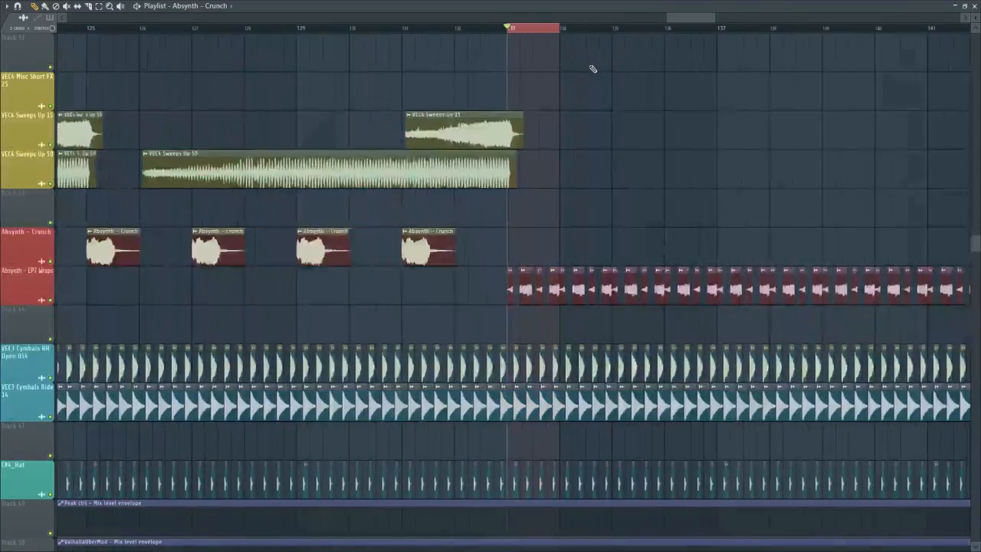
key("space")
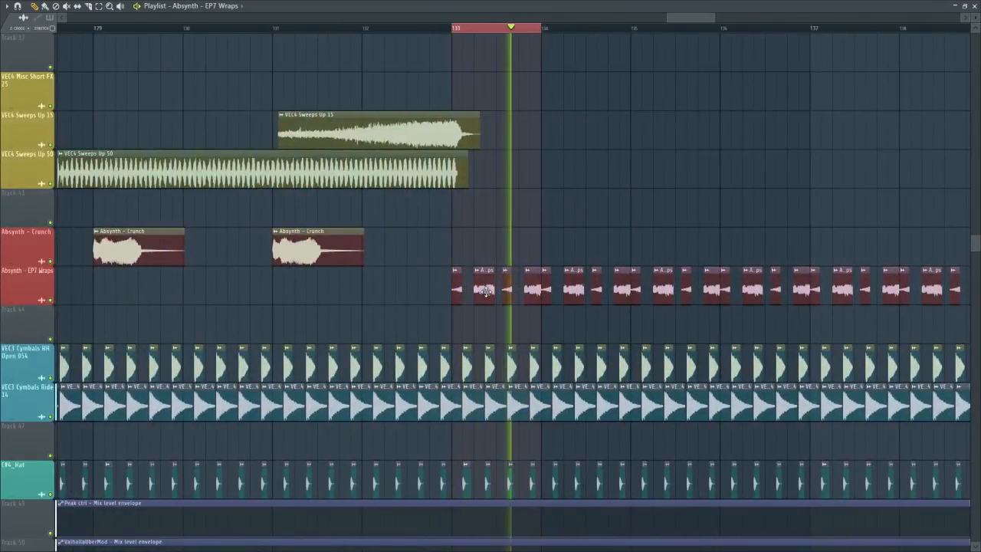
Show the mixer beside the Absynth - EP7 Wraps sample, solo mixer track 55 and raise its fader to hear it alone.
key("F5")
left_click_drag(276, 197, 379, 194)
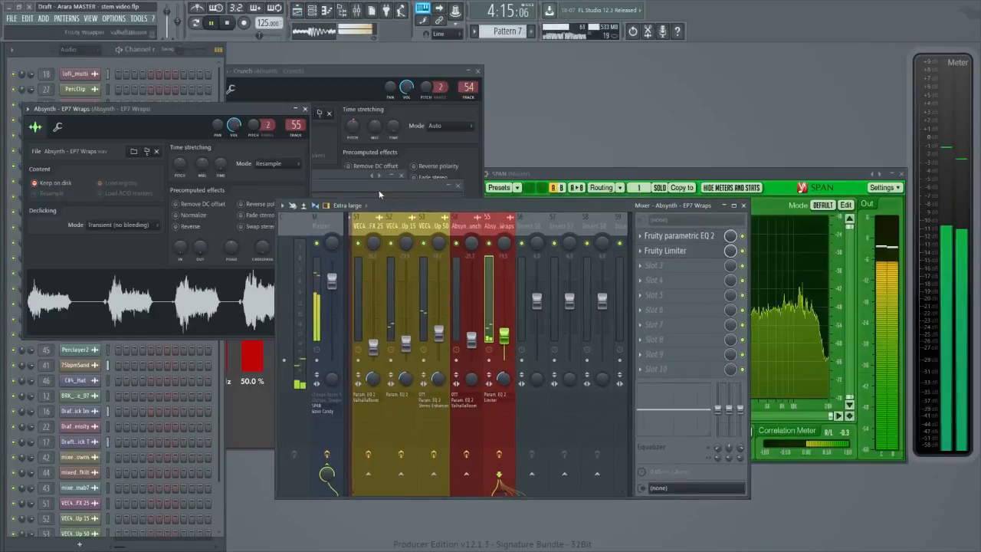
right_click(494, 245)
left_click_drag(504, 328, 504, 325)
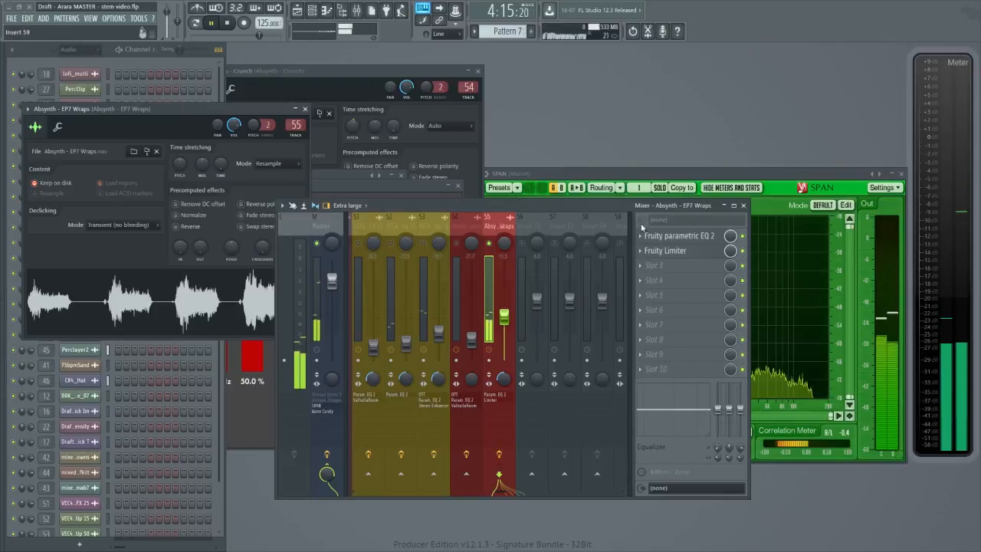
Examine Fruity Limiter and Fruity parametric EQ 2 on Absynth - EP7 Wraps mixer track 55, and show the KICKS mixer track.
left_click(702, 252)
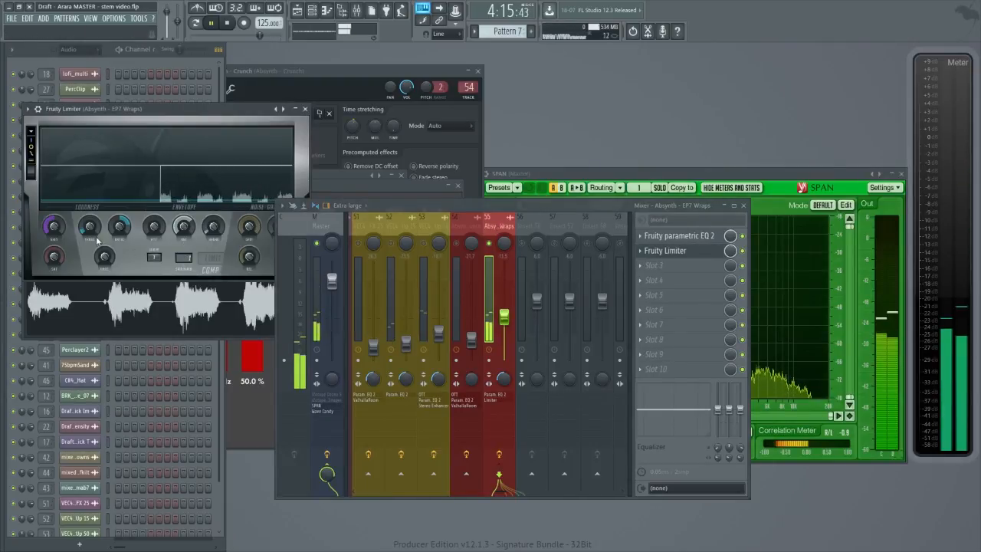
left_click(678, 236)
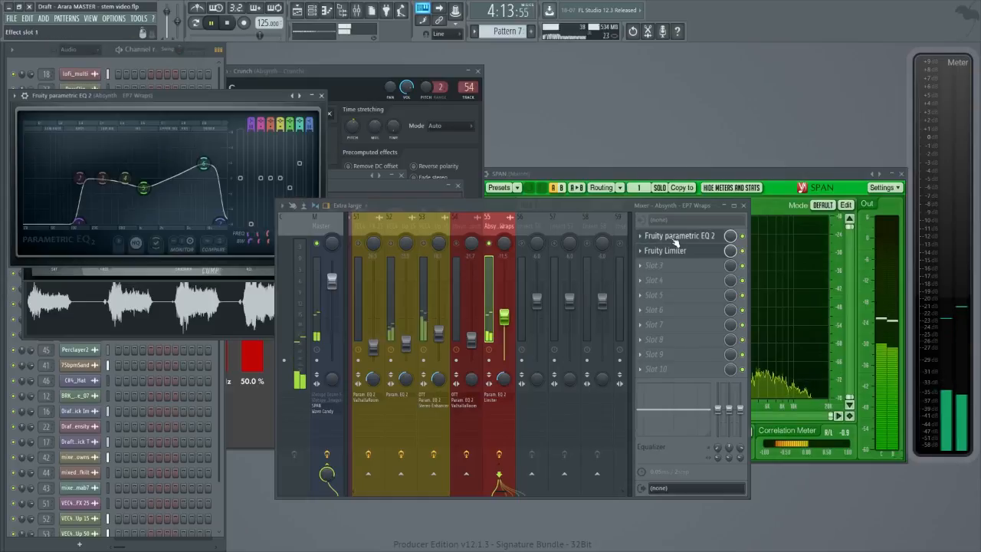
left_click(322, 96)
scroll(463, 446, "up", 10)
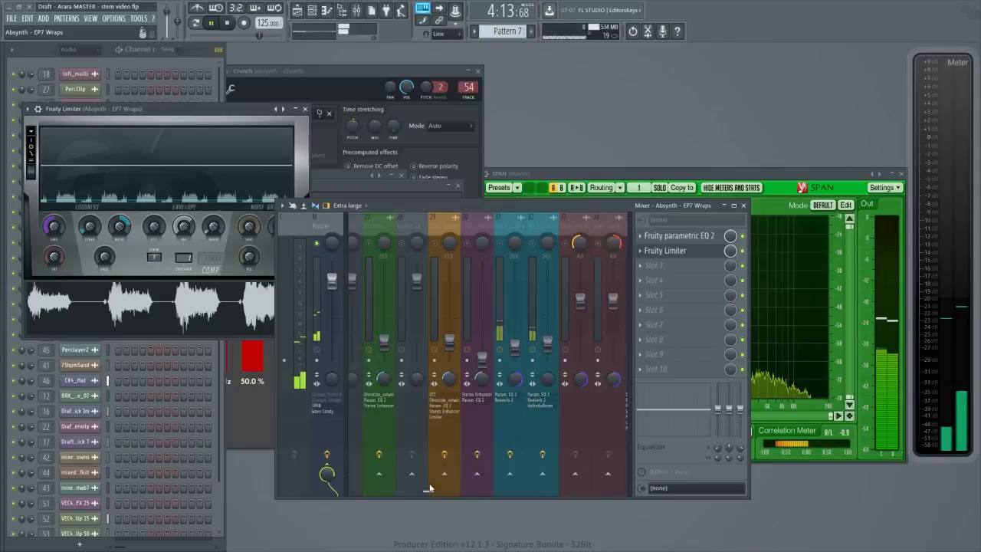
scroll(406, 445, "up", 3)
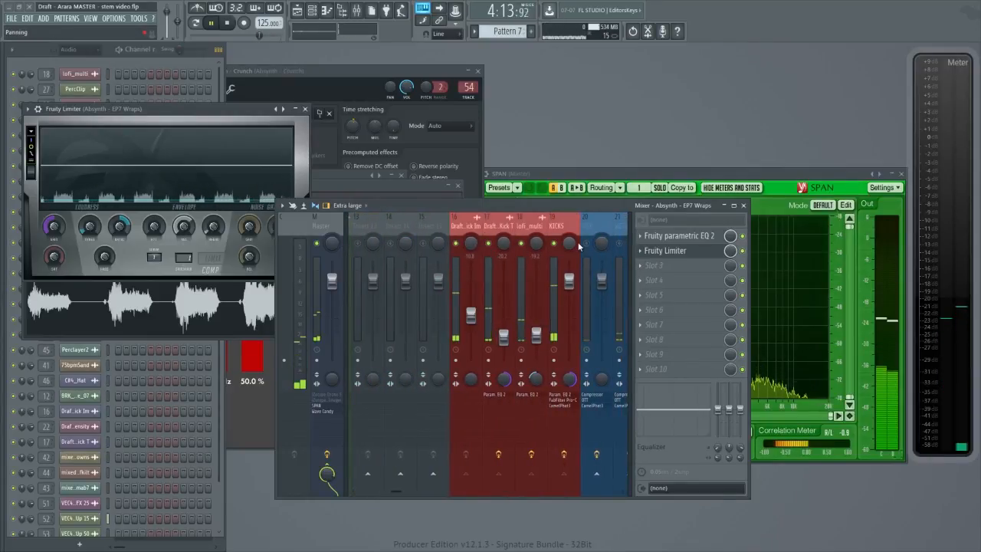
Return to mixer track 55, end the solo and lower the Absynth - EP7 Wraps fader to about -16.7 dB.
left_click_drag(396, 491, 504, 489)
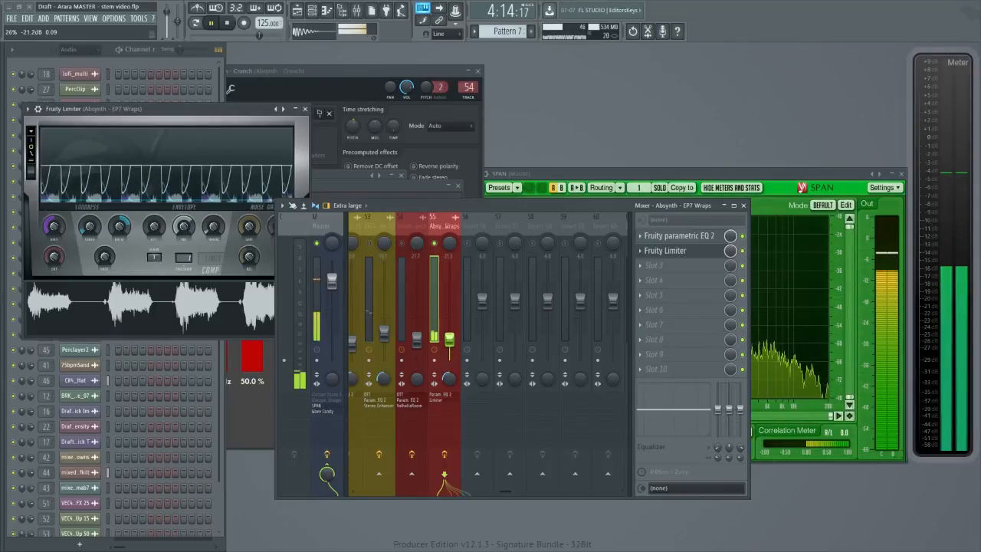
right_click(434, 244)
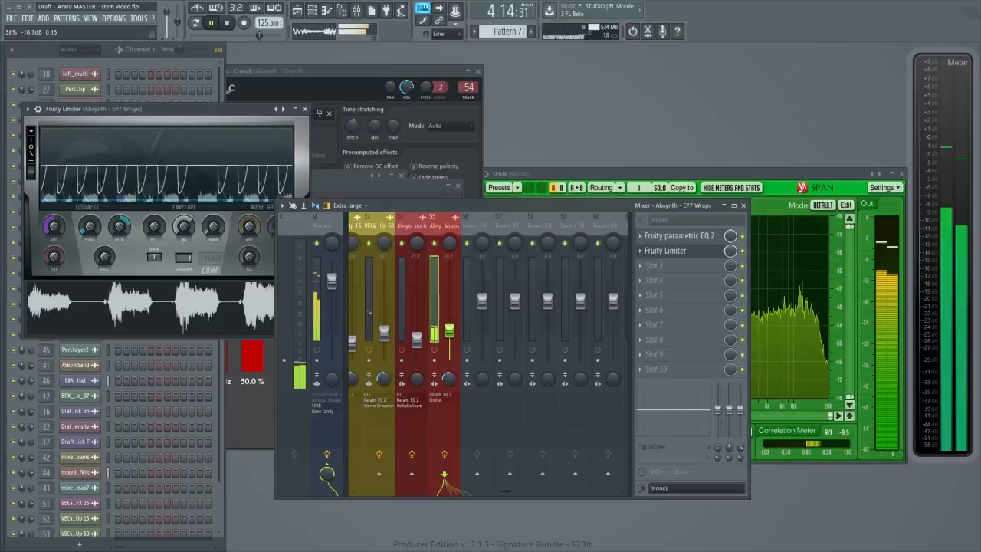
Loop the playlist from bar 69 to bar 73, over the earlier Absynth - EP7 Wraps clips.
key("F5")
scroll(487, 247, "down", 10)
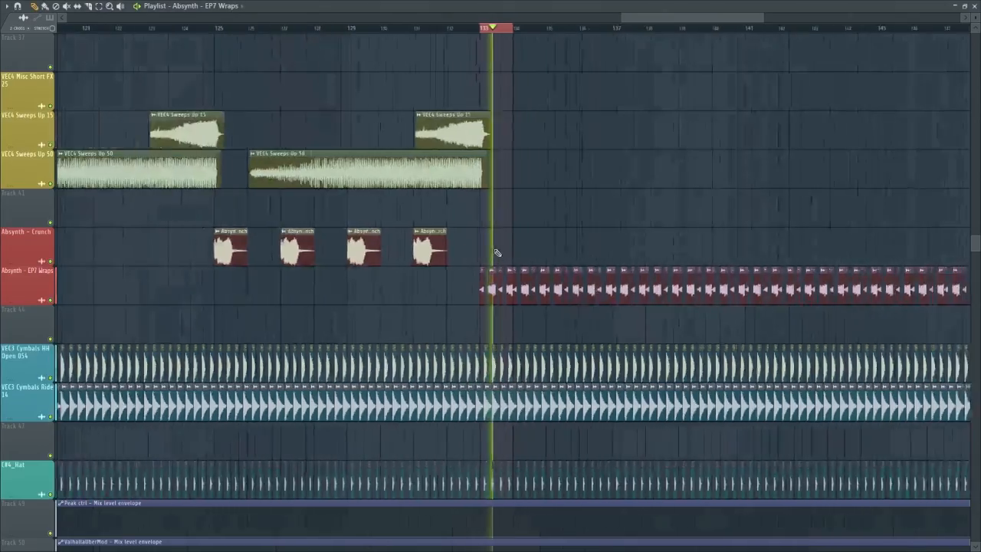
scroll(422, 31, "up", 5)
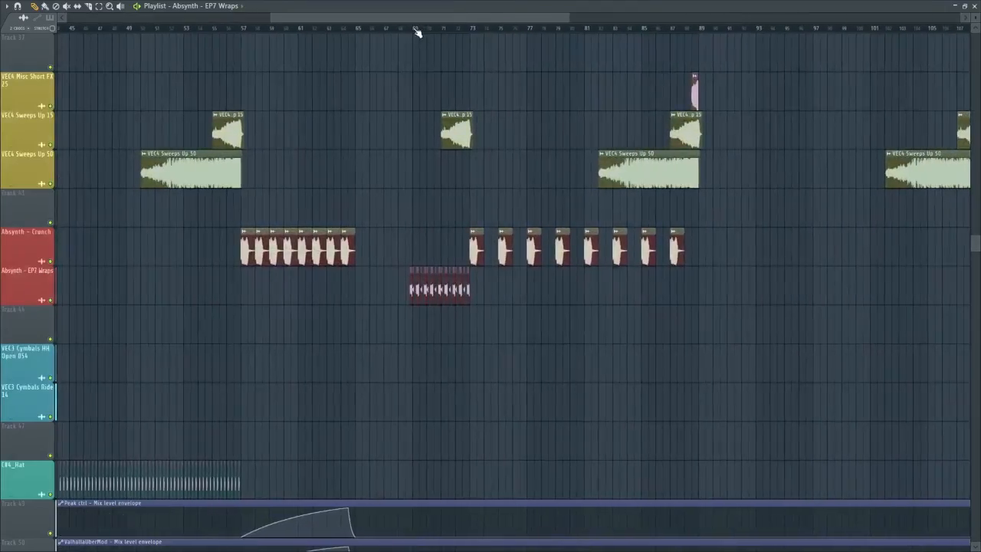
left_click_drag(414, 30, 471, 31)
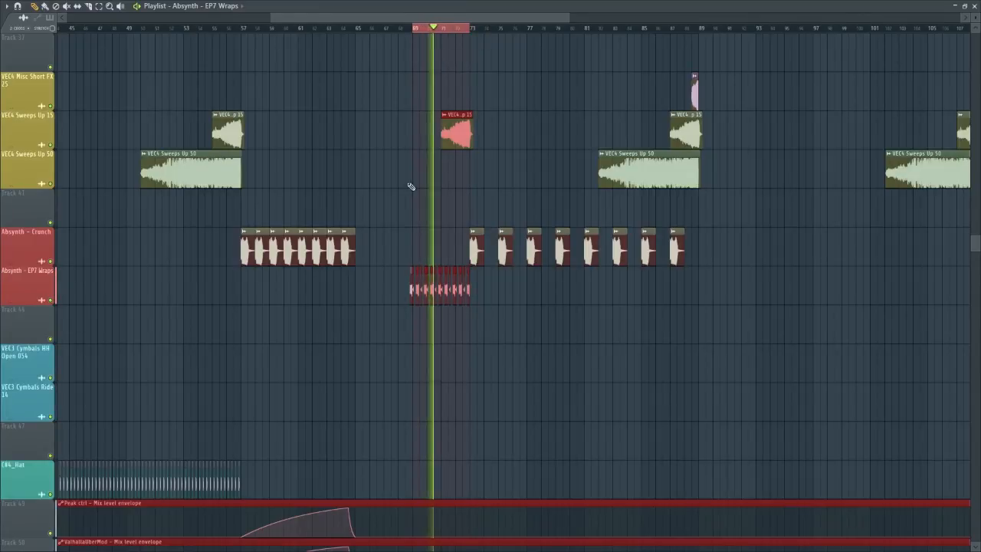
scroll(422, 220, "up", 3)
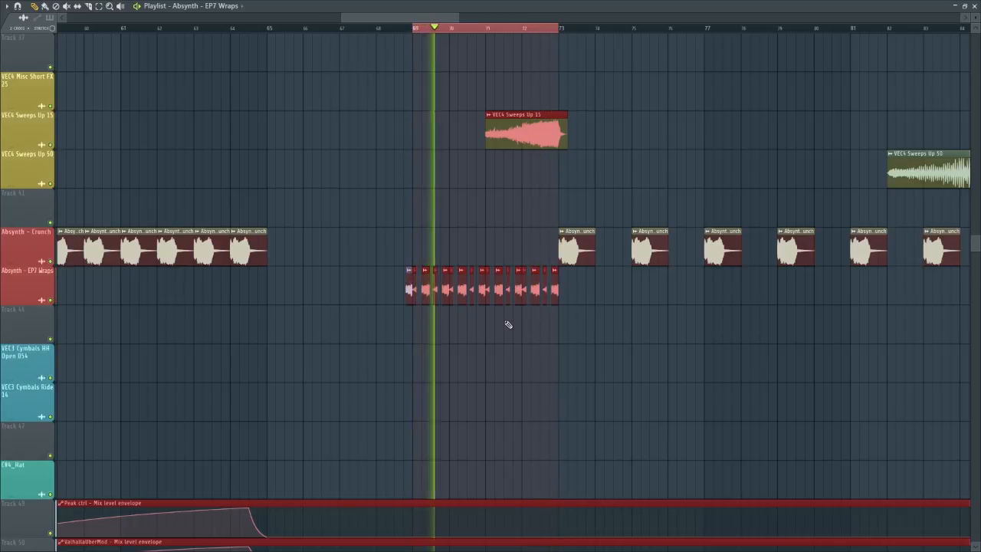
Bring the mixer back into view and mute Absynth - EP7 Wraps track 55 while the loop plays.
key("F5")
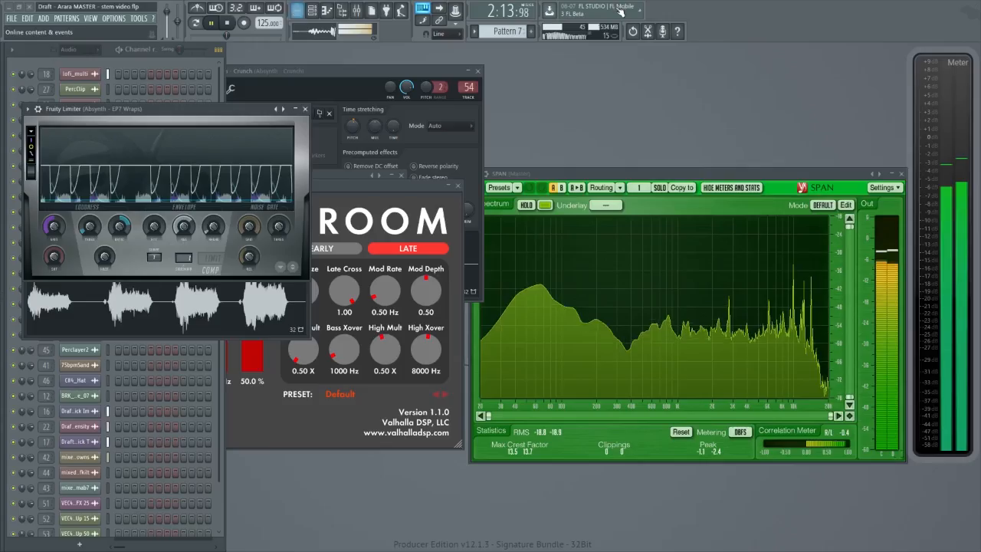
key("F9")
left_click(434, 246)
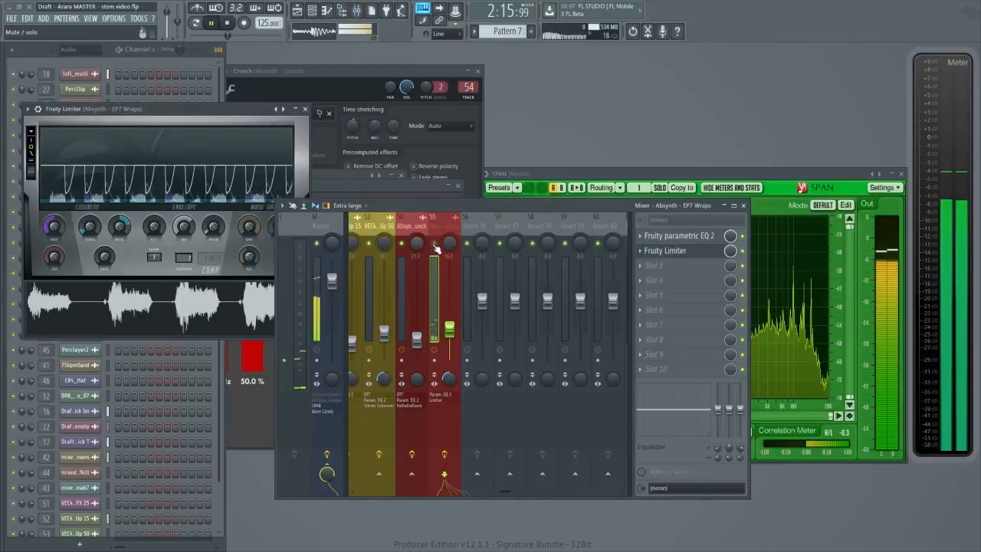